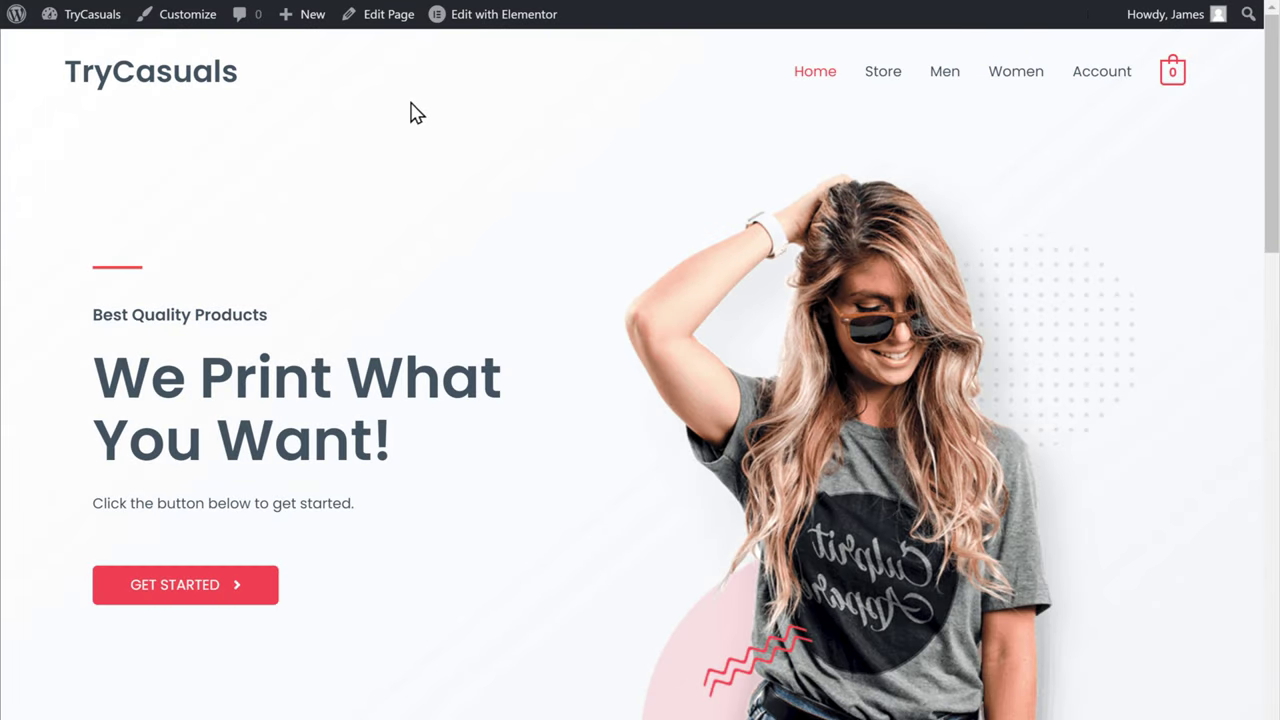
click(946, 90)
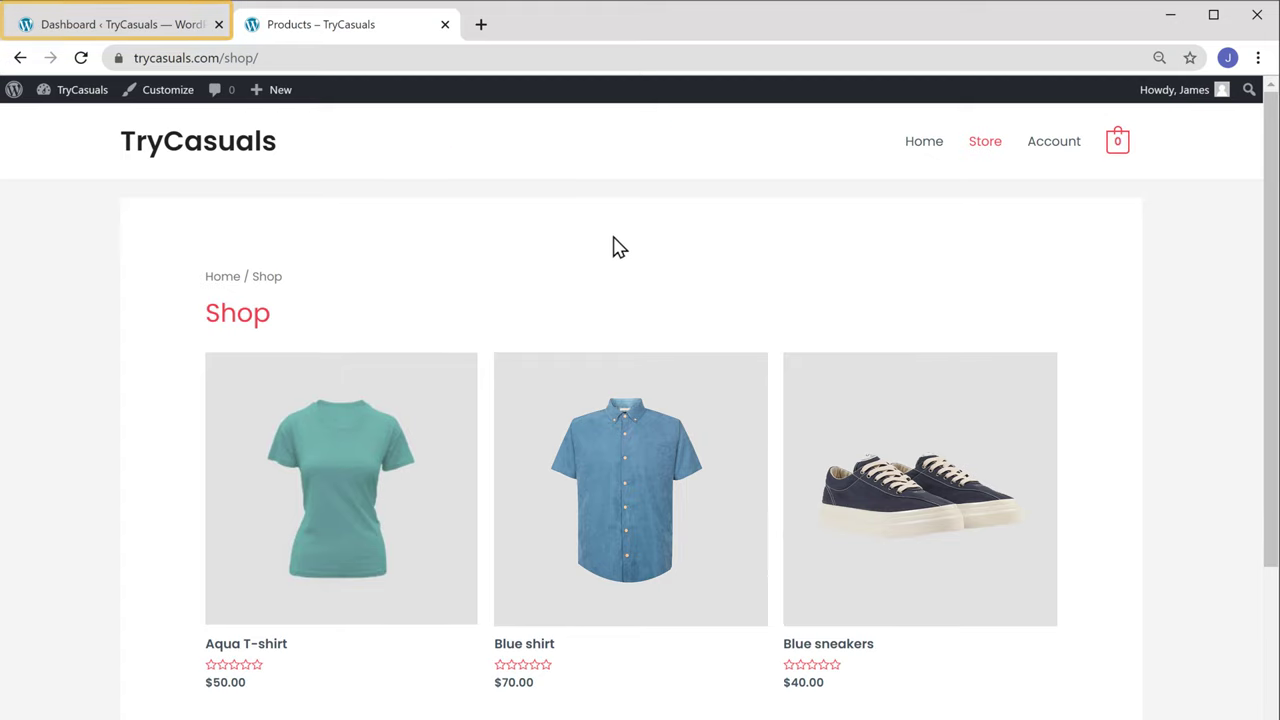
Add a new product category named Men from the WordPress dashboard
click(162, 32)
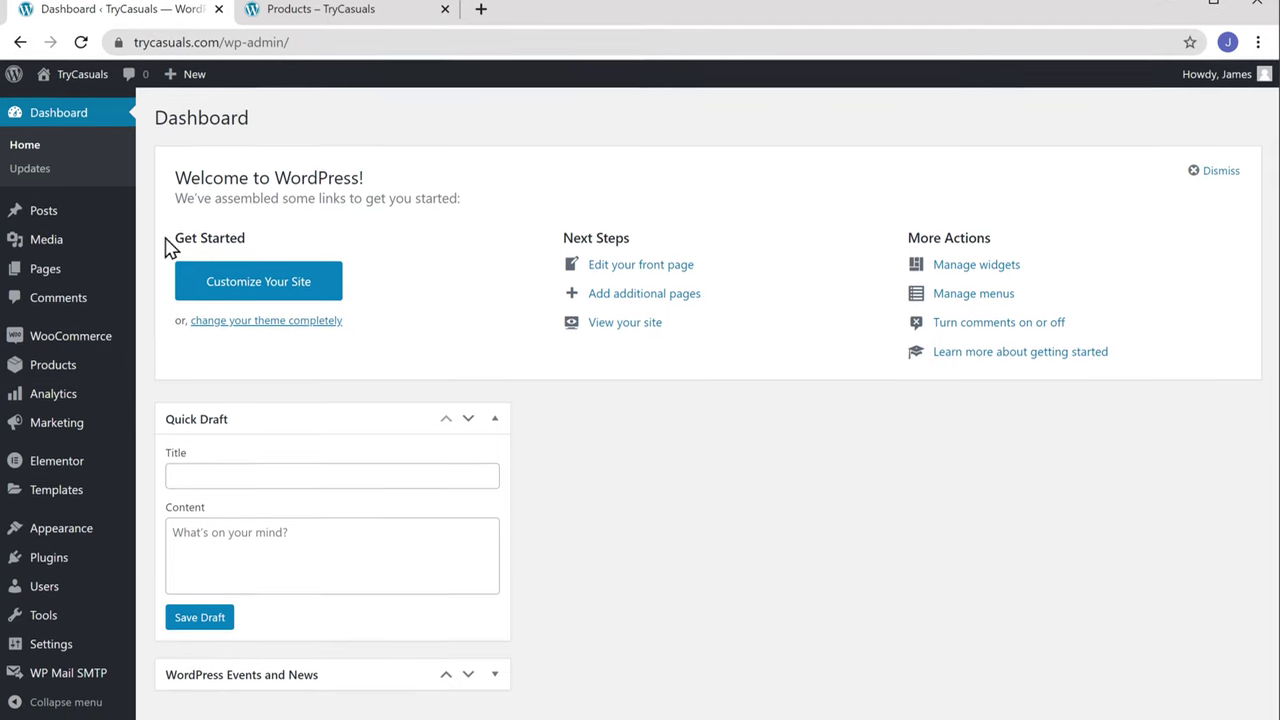
mouse_move(42, 322)
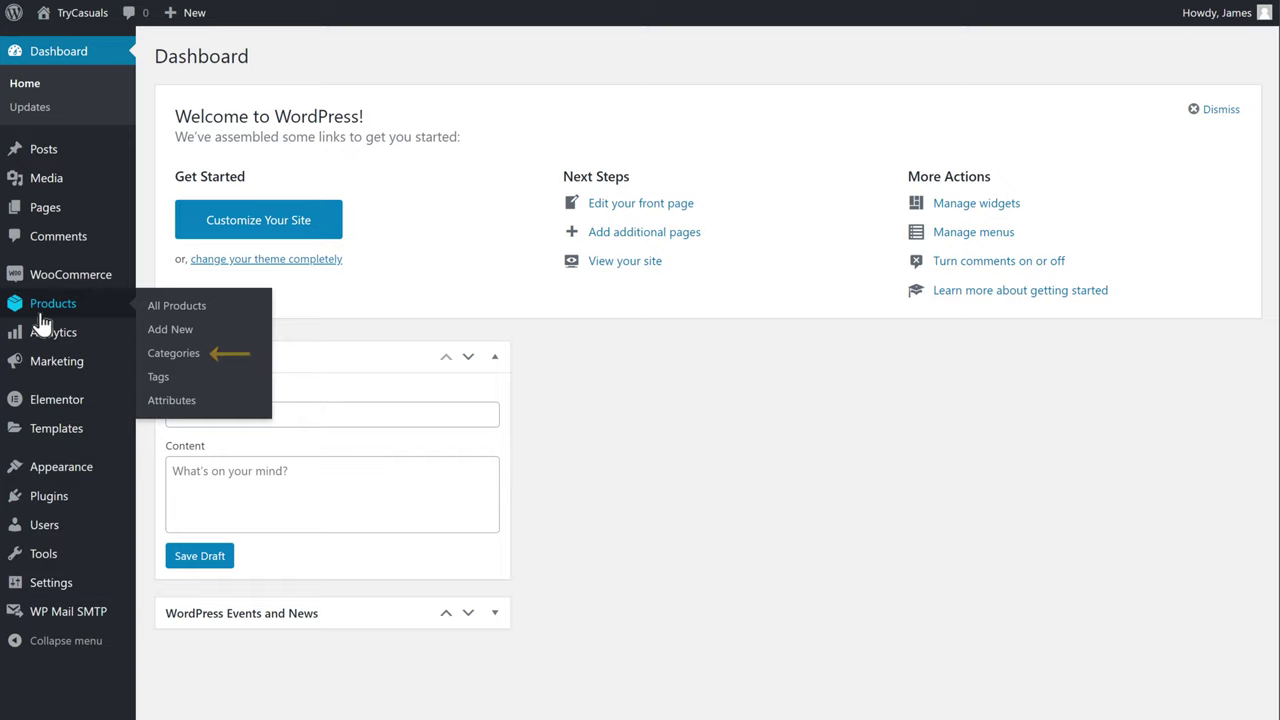
click(157, 360)
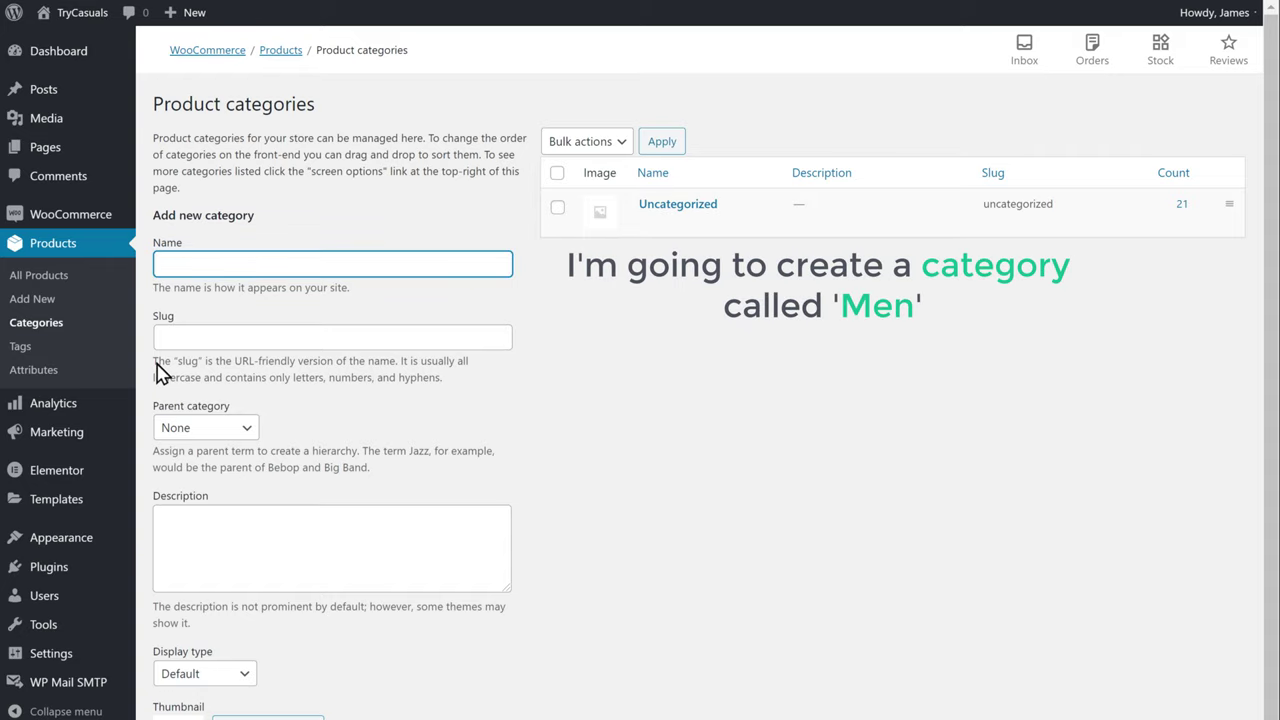
text(Men)
click(160, 372)
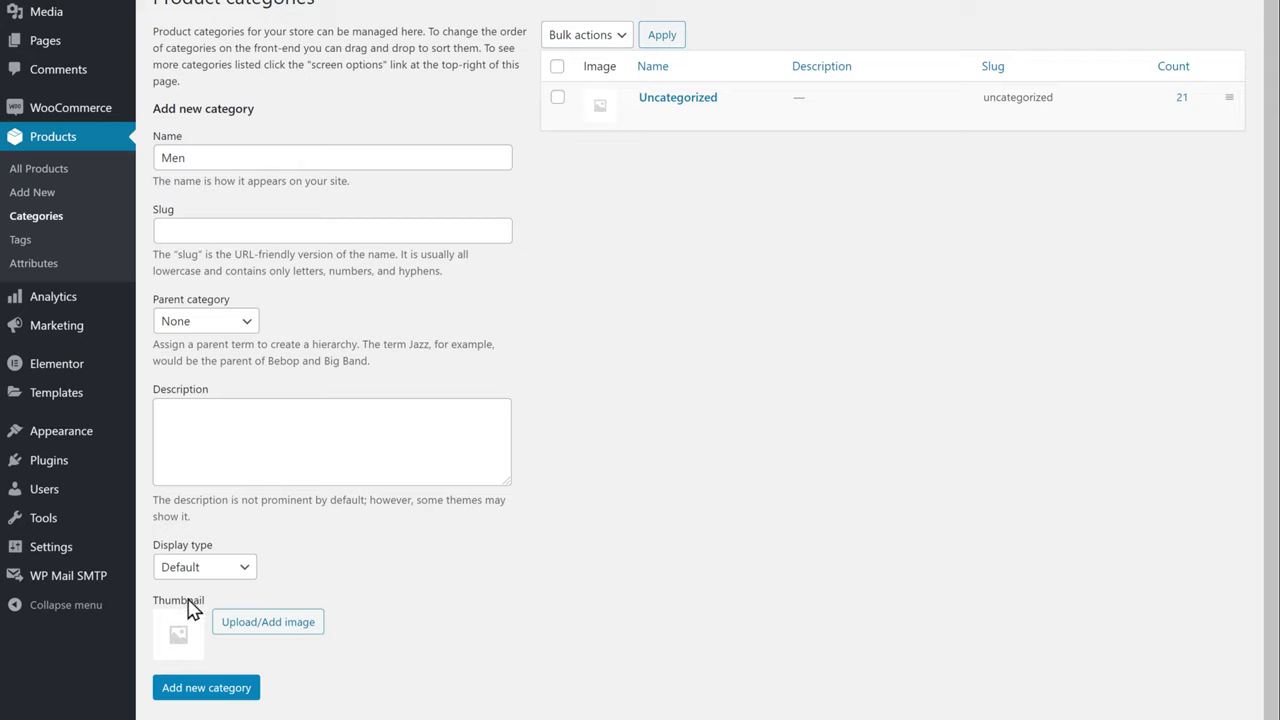
click(196, 696)
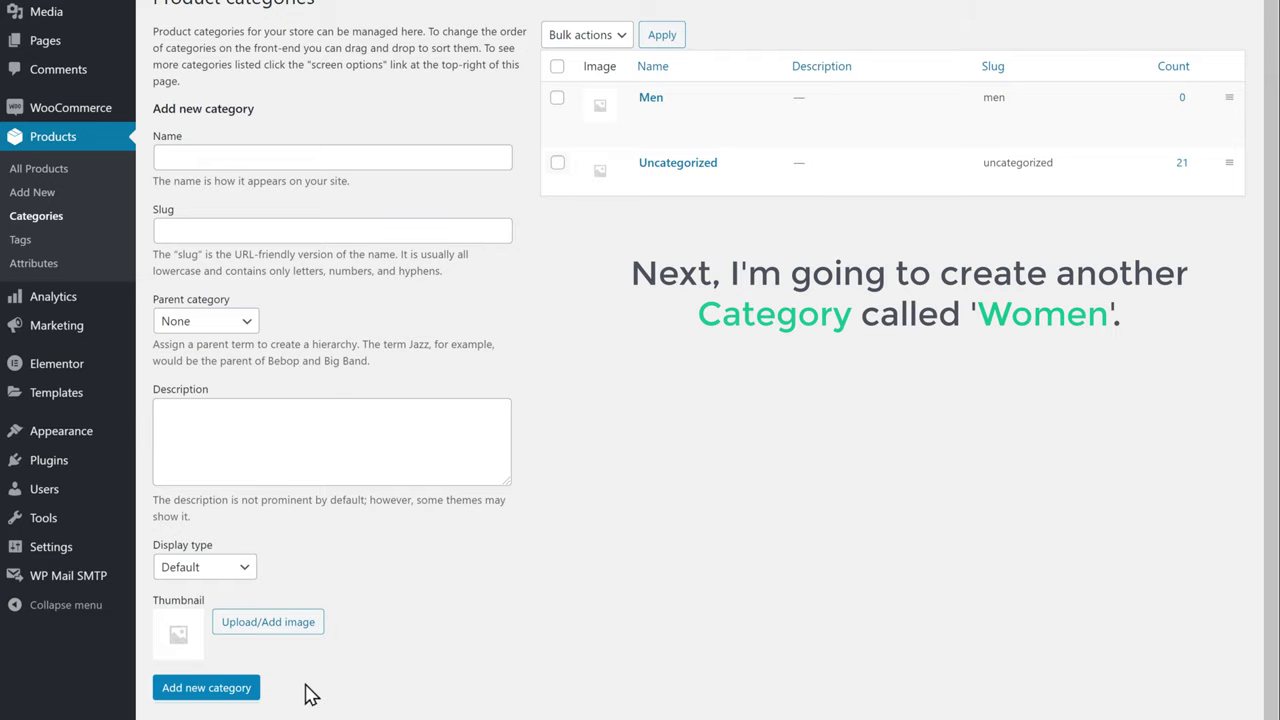
Add another product category named Women
key(Tab)
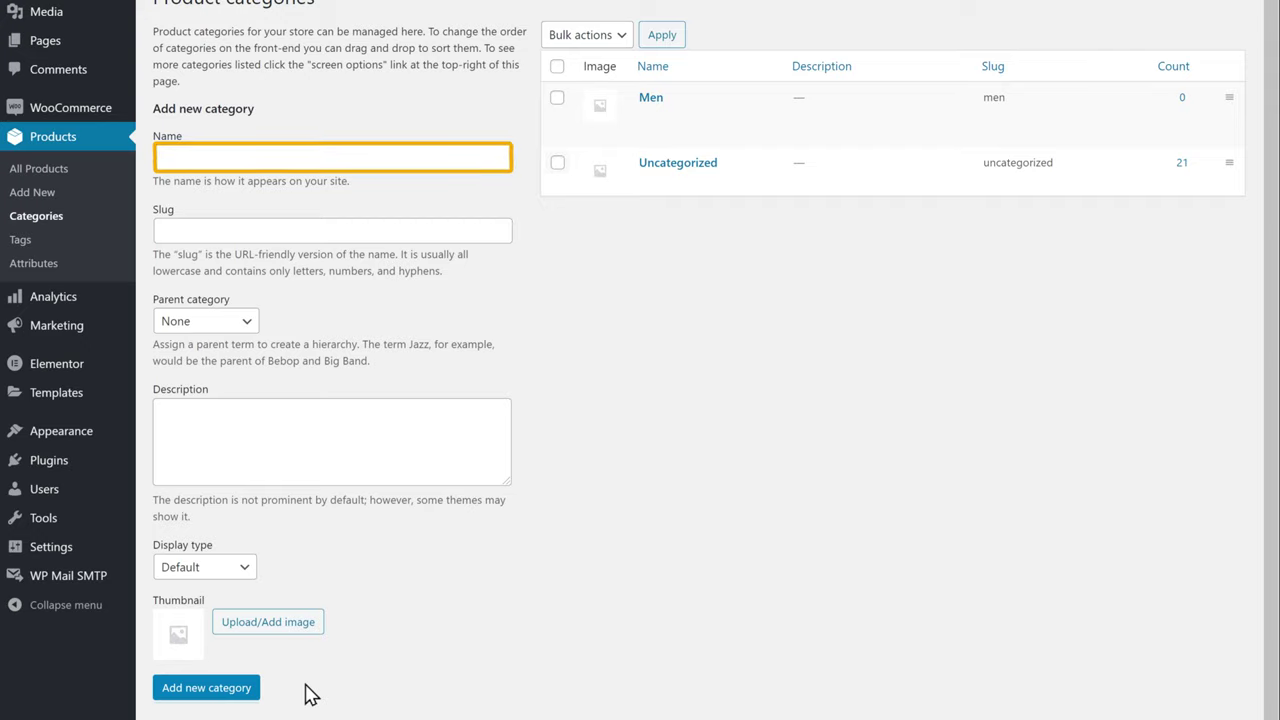
click(268, 160)
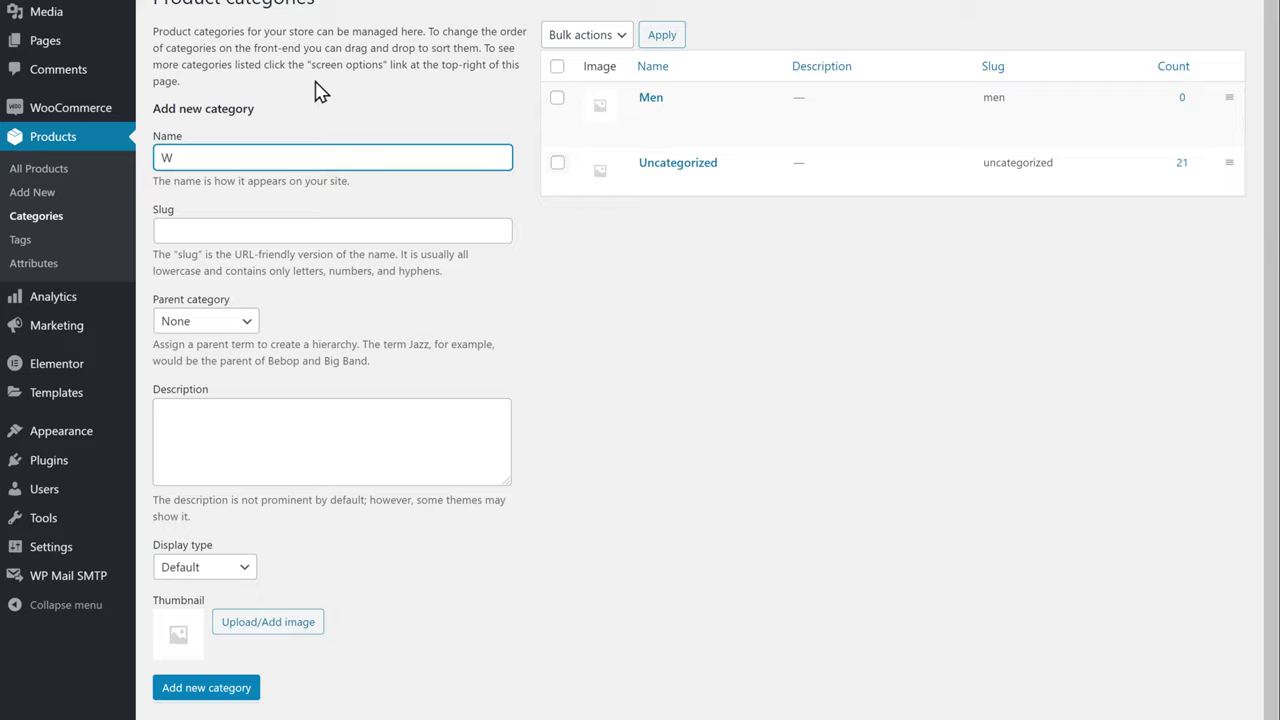
text(Women)
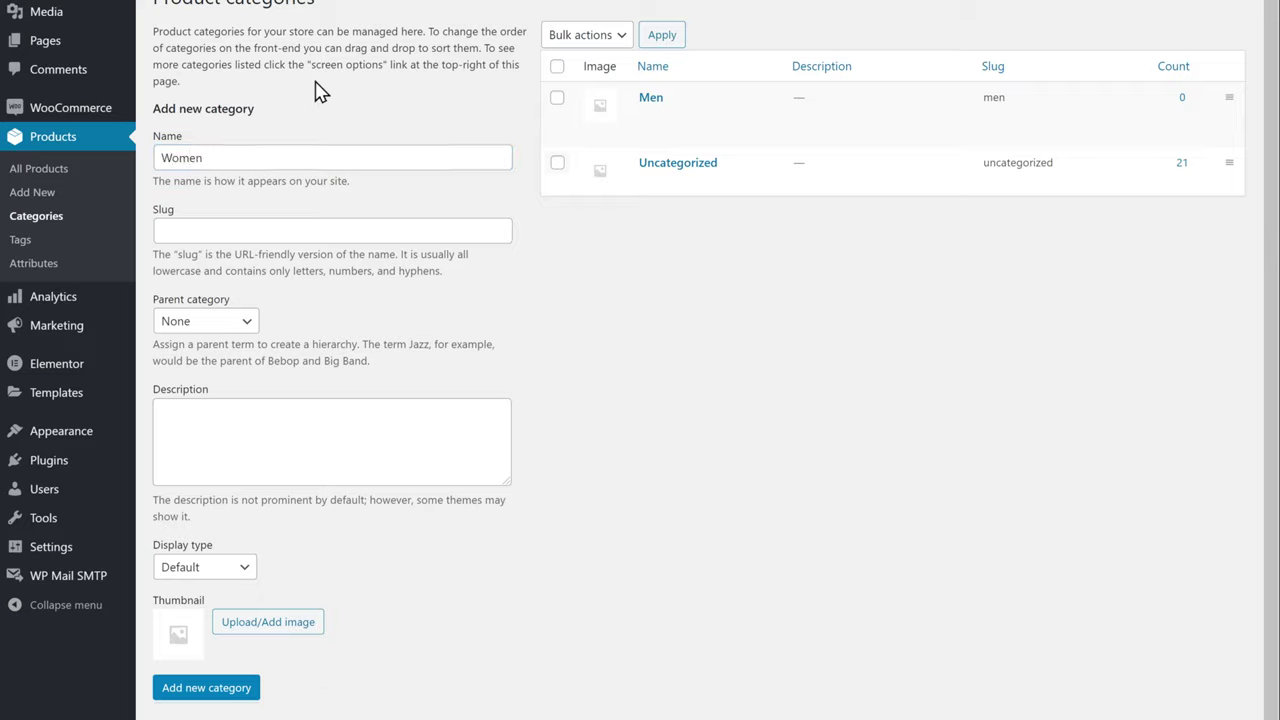
click(186, 697)
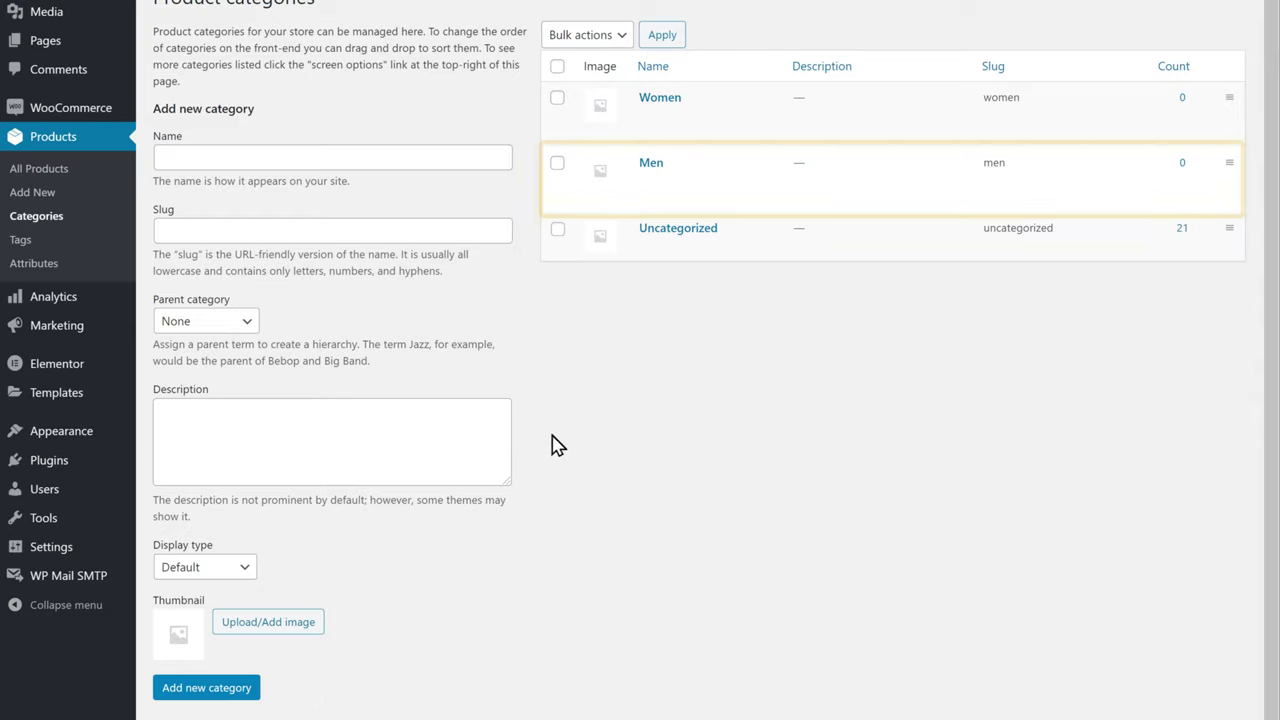
View the Men category's page on the store site and return to the WordPress dashboard
mouse_move(795, 183)
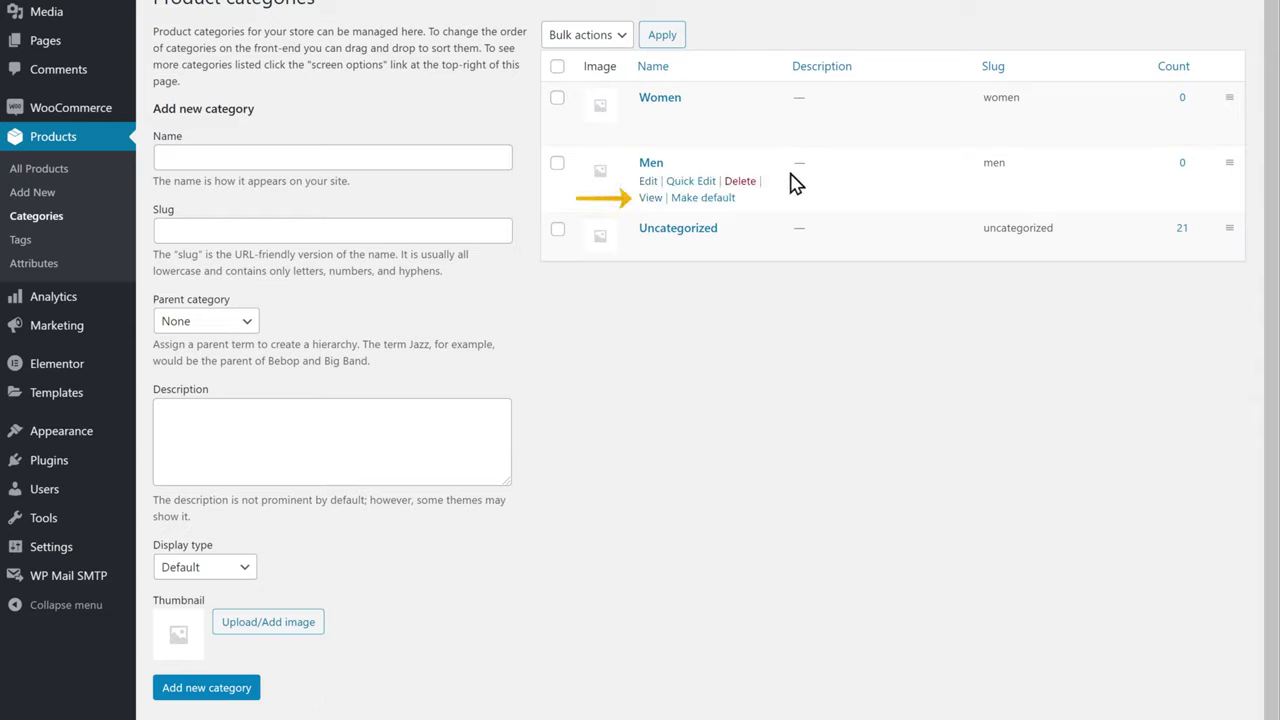
click(646, 197)
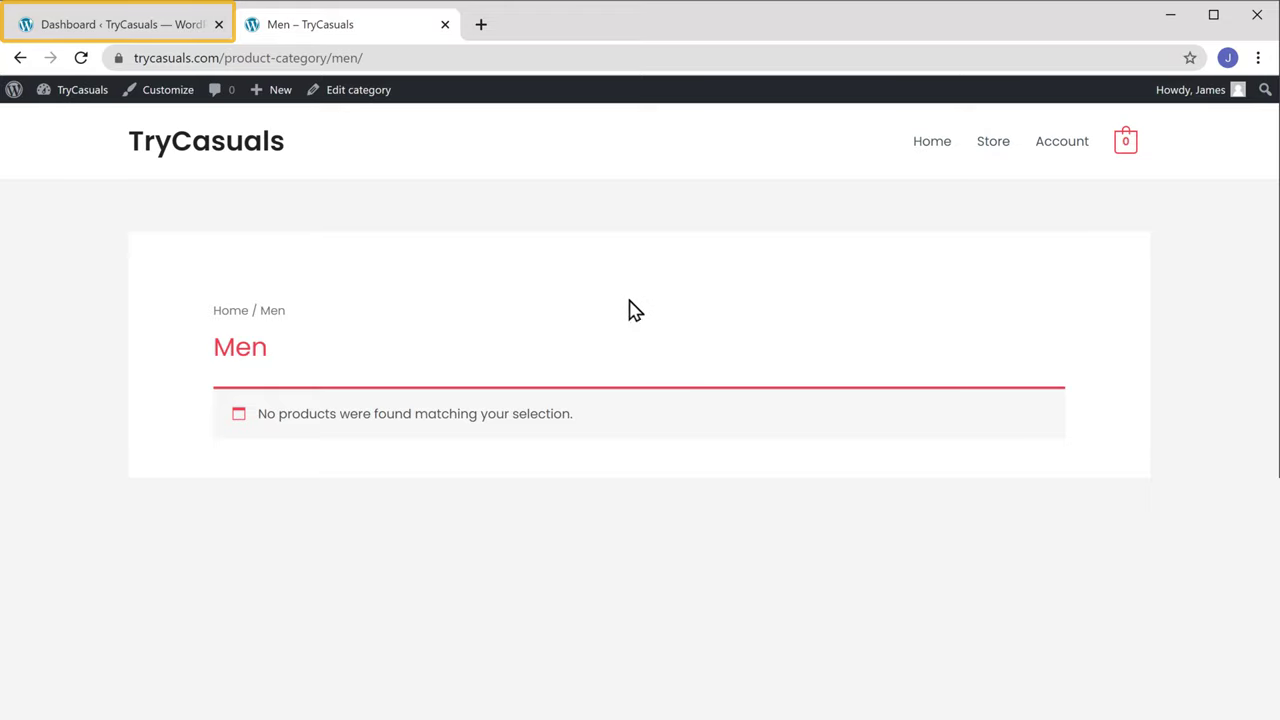
click(96, 36)
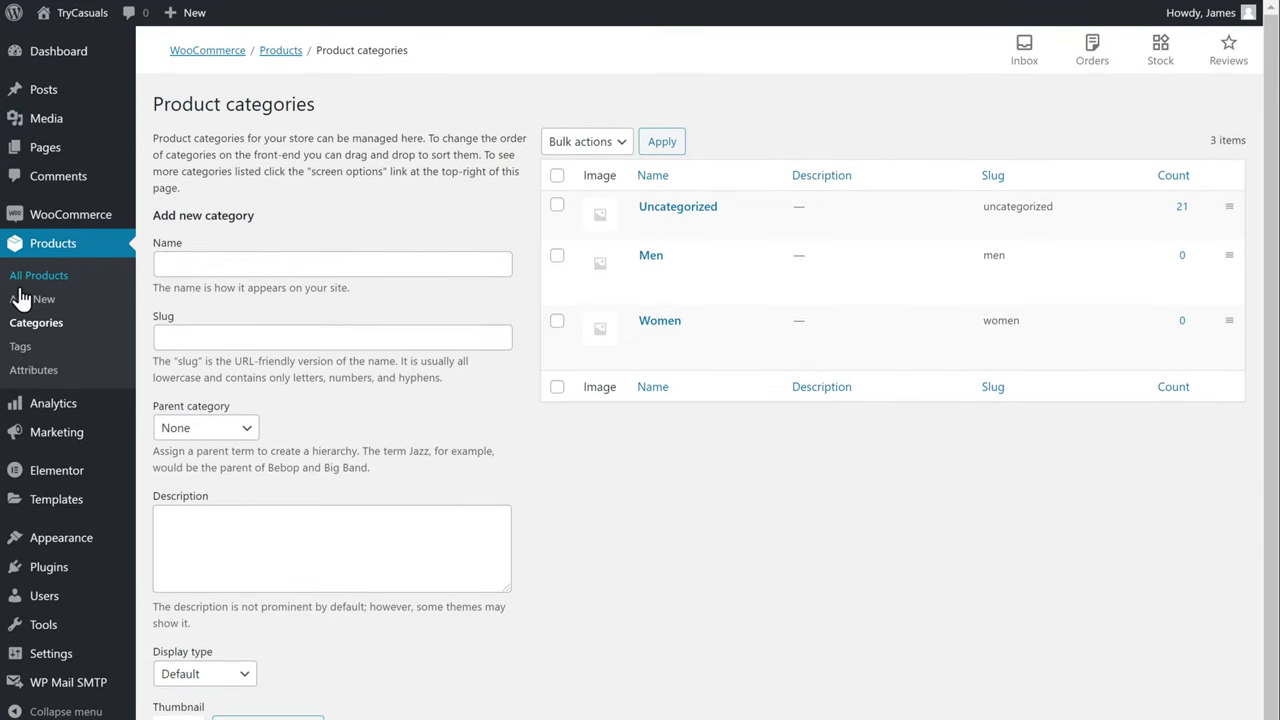
Bulk-edit Leather Jacket, Olive bag, Blue shirt, Sweatshirt, Leather belt, Wallet, Jeans, Jacket and Sunglasses in the product list to add the Men category
click(19, 289)
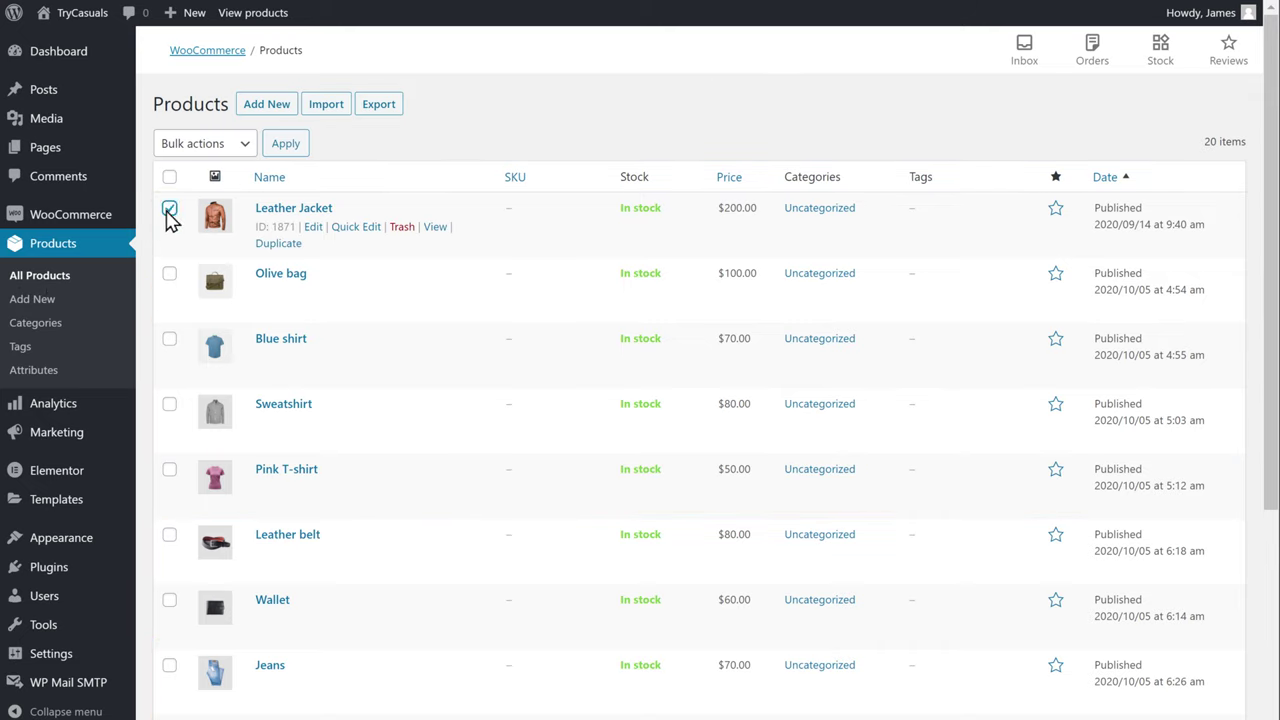
click(169, 273)
click(169, 404)
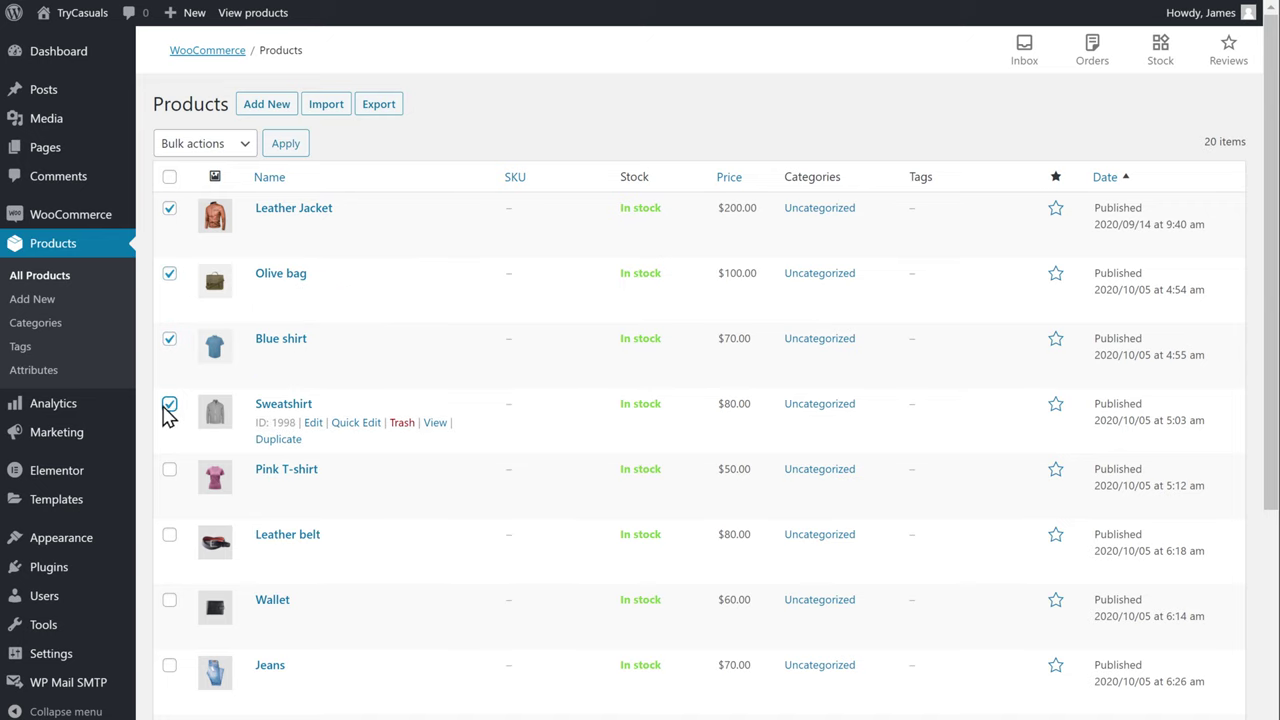
scroll(170, 352, down, 2)
click(169, 403)
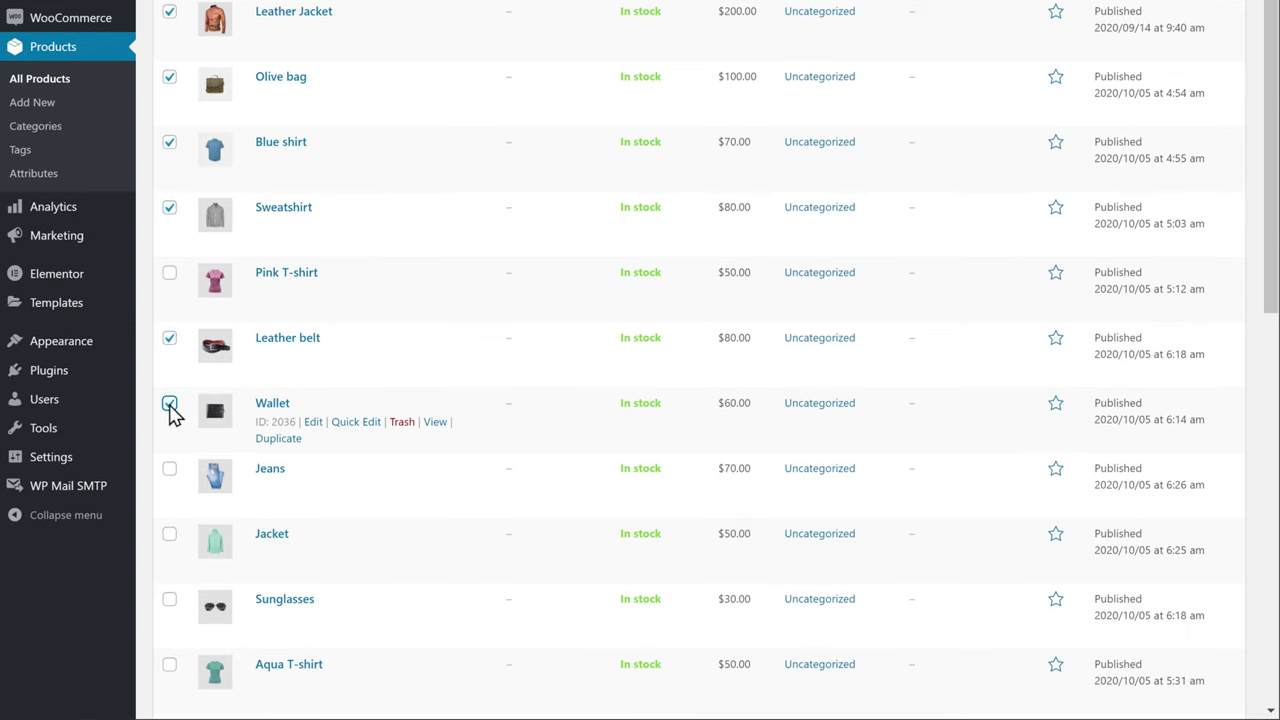
click(170, 470)
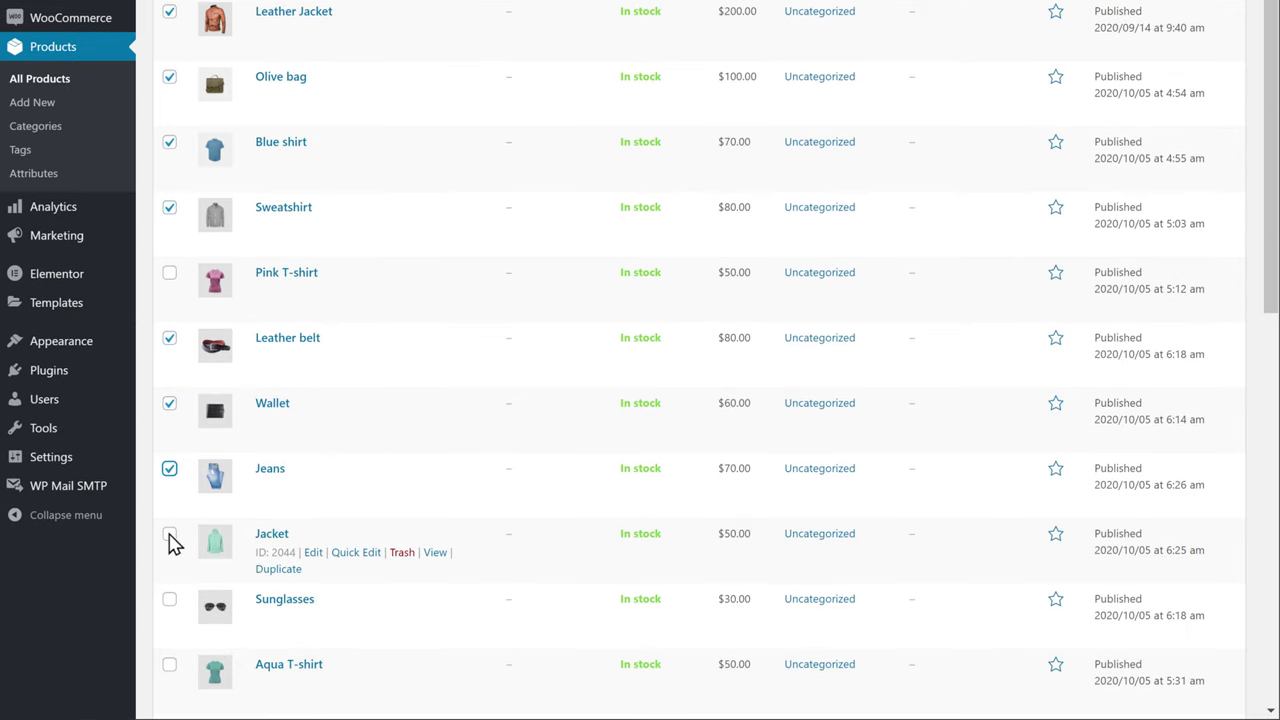
click(170, 600)
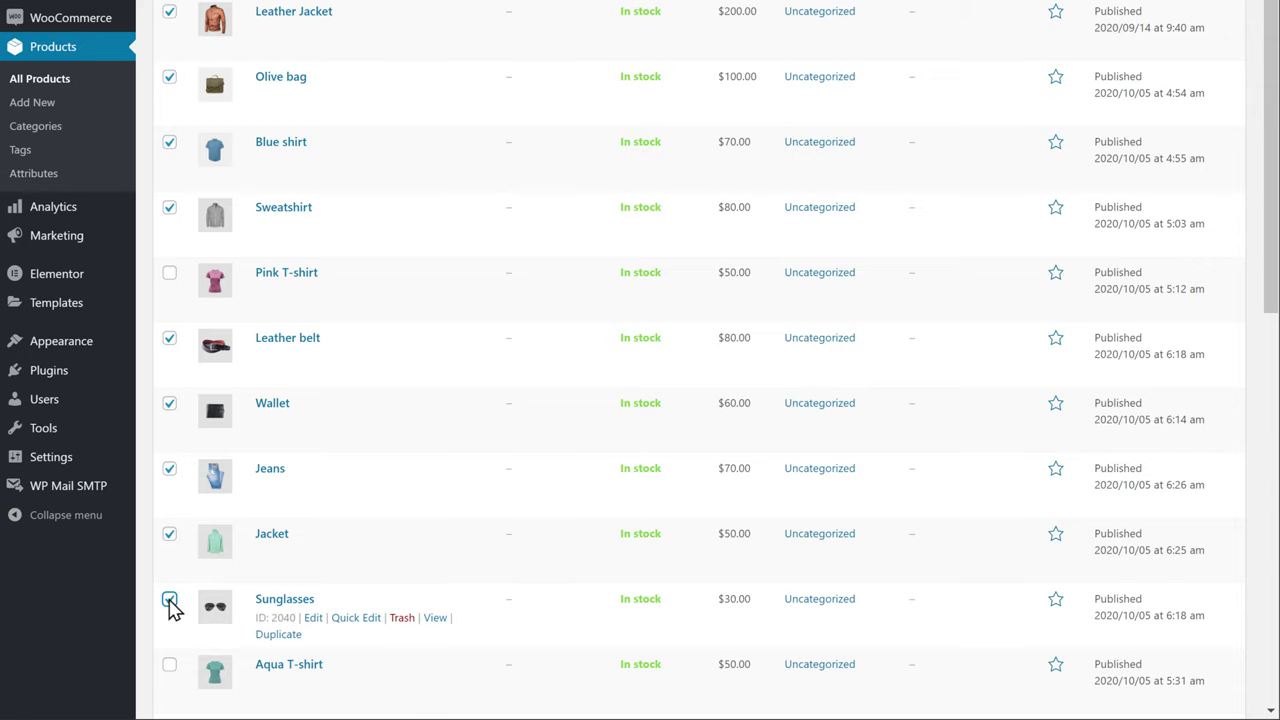
scroll(170, 605, up, 3)
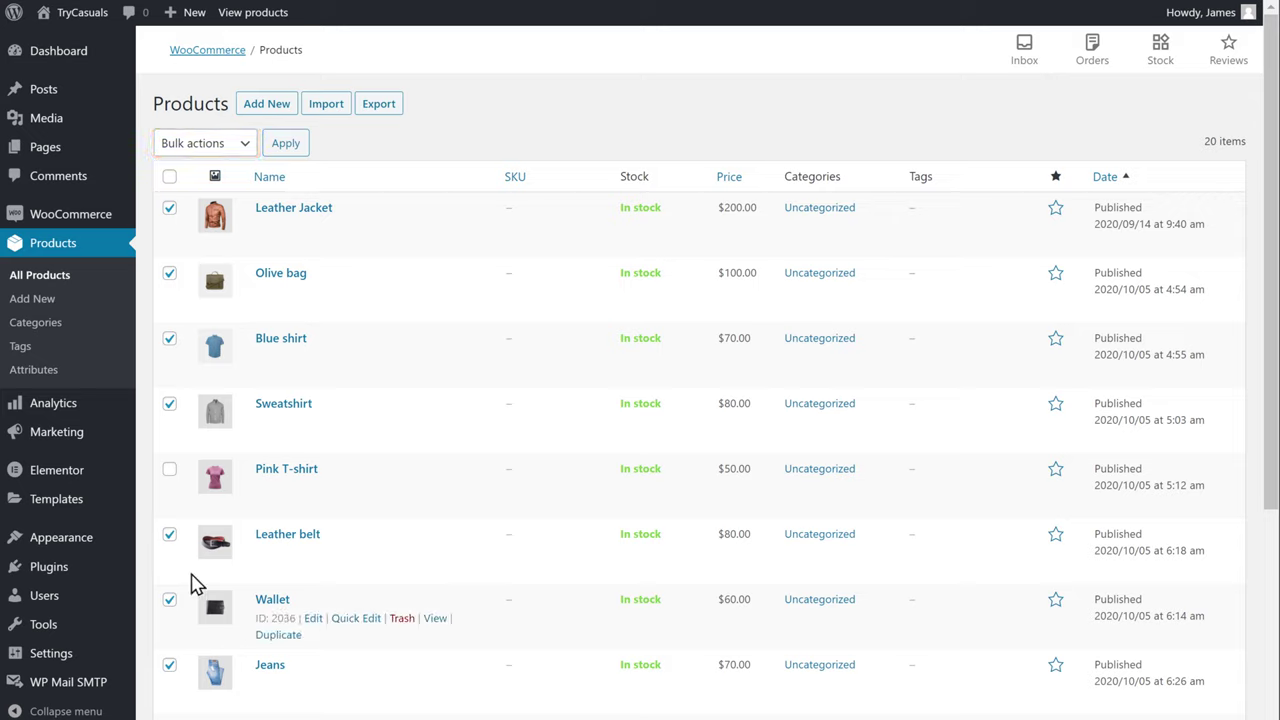
click(211, 150)
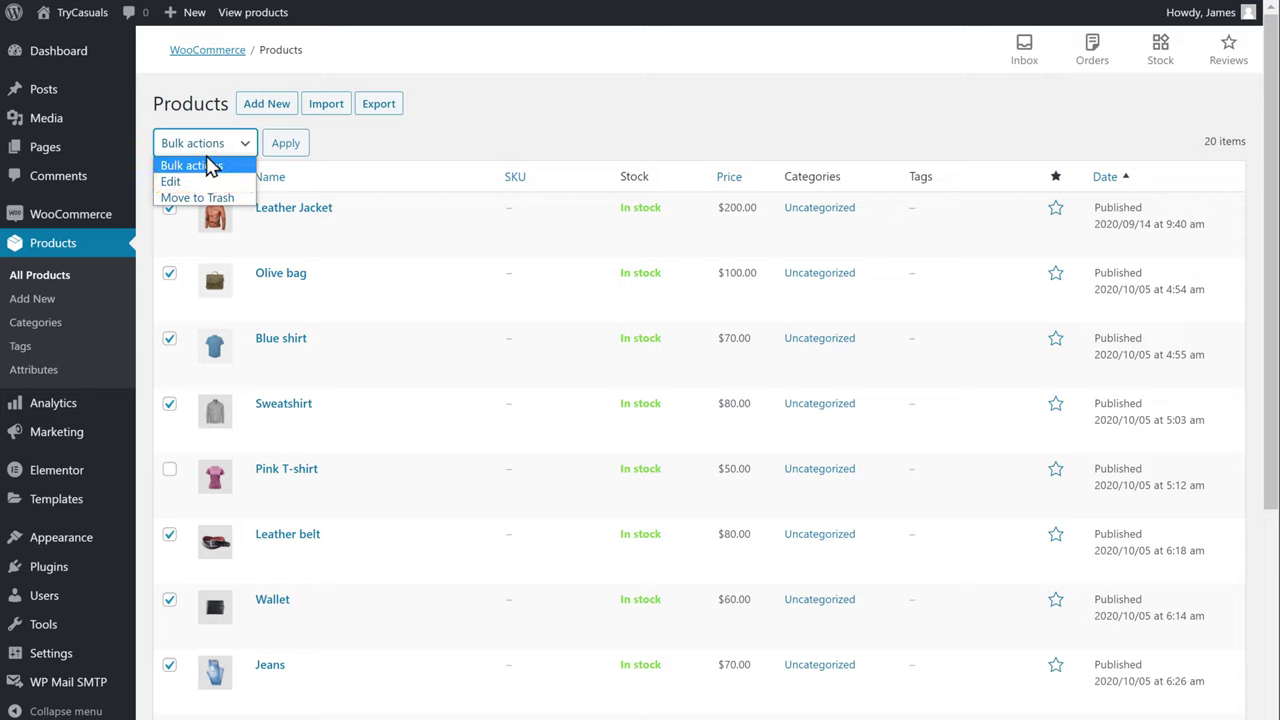
click(171, 189)
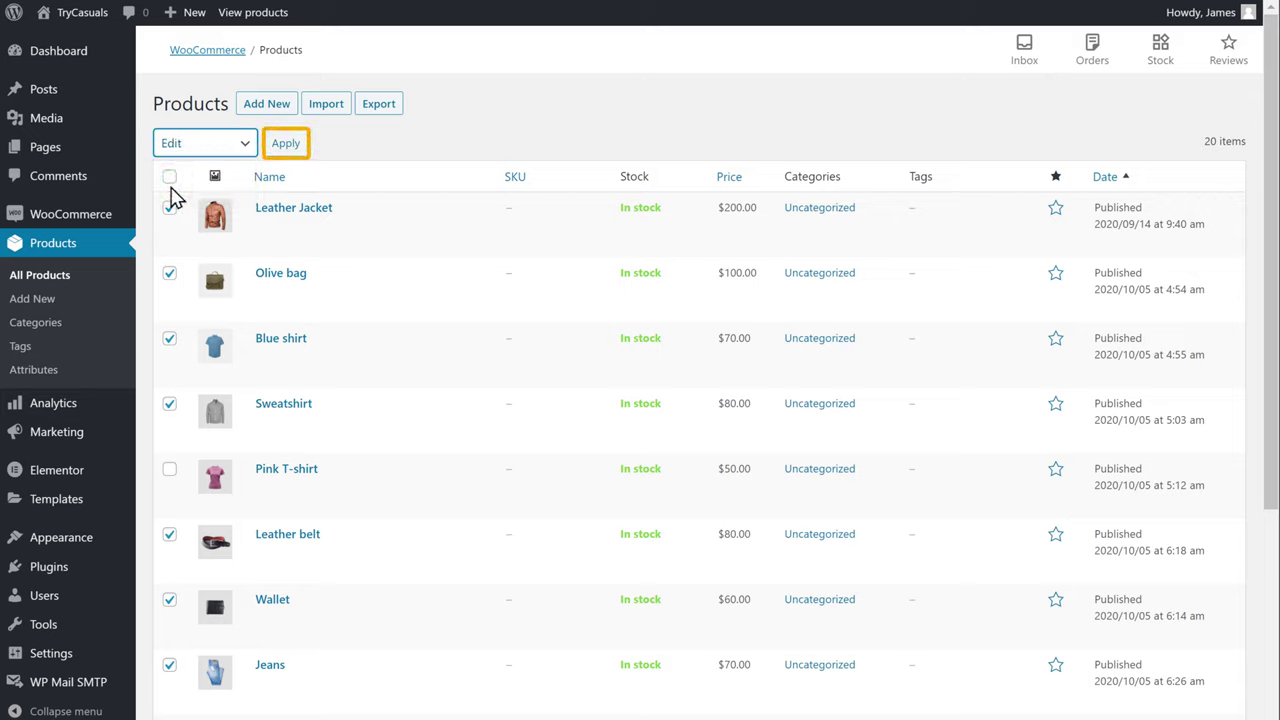
click(287, 146)
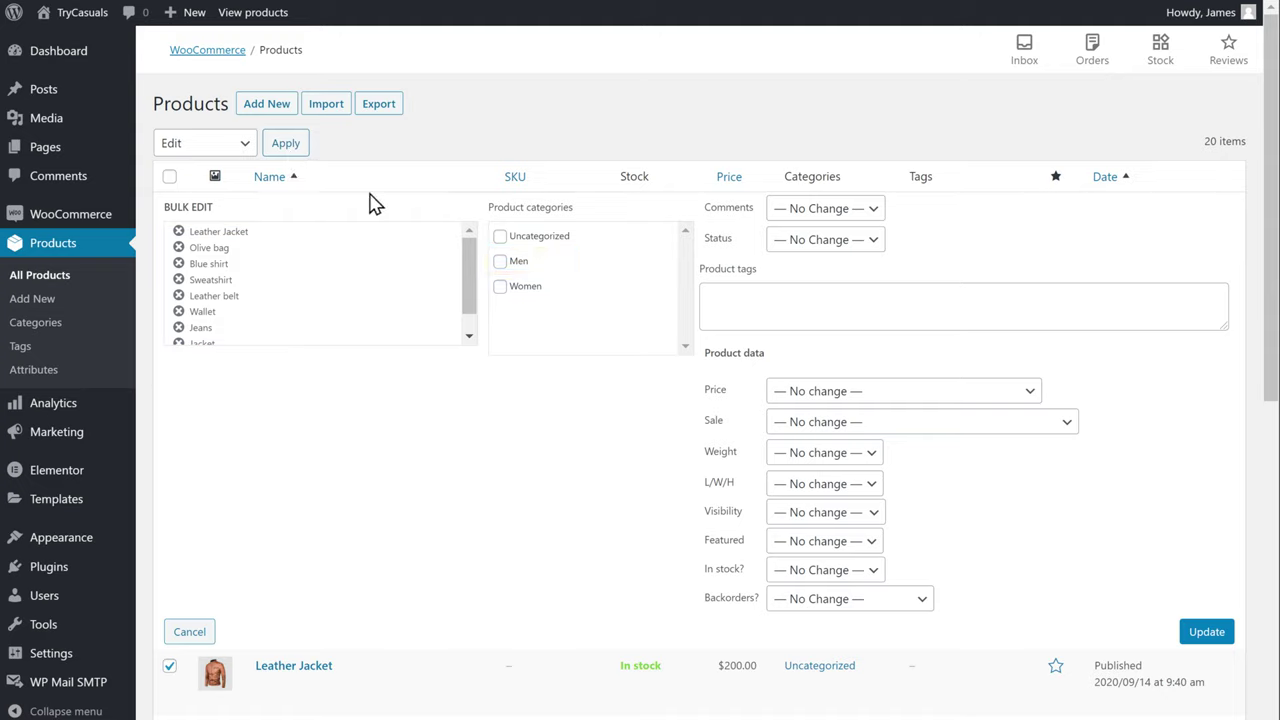
click(502, 262)
click(1204, 636)
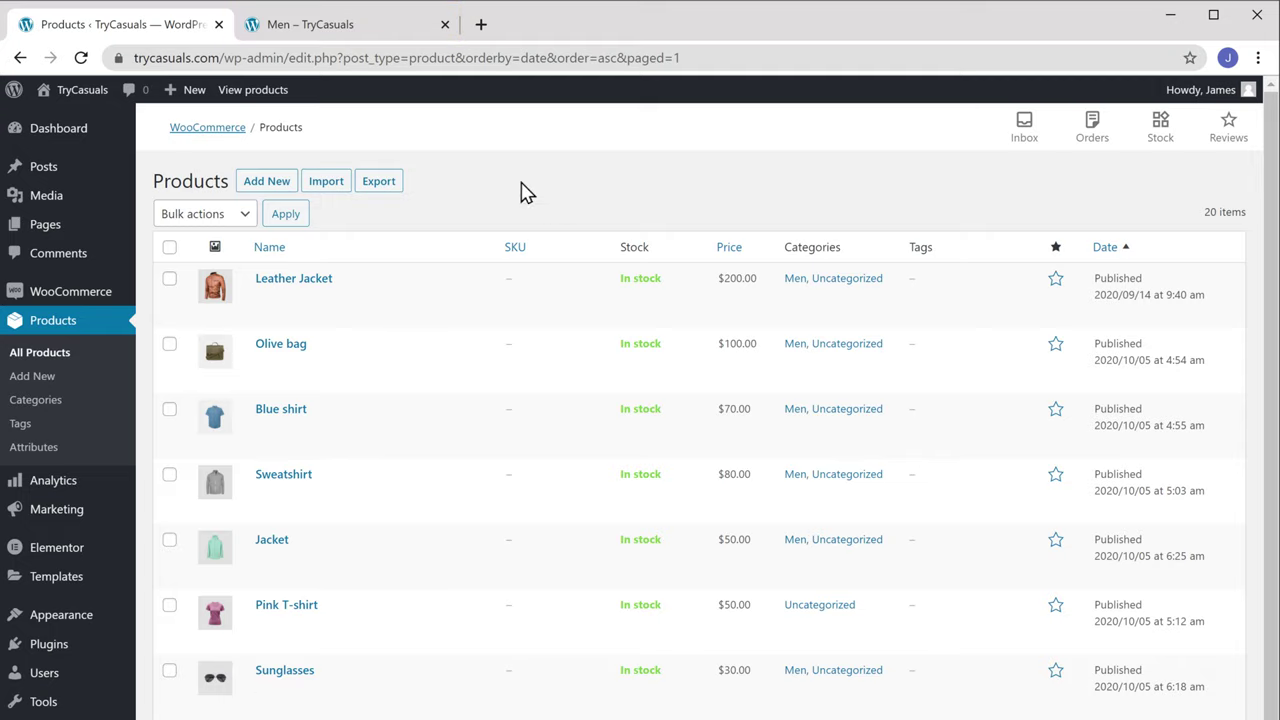
Reload the Men category's store page to check its products and return to the dashboard
click(297, 40)
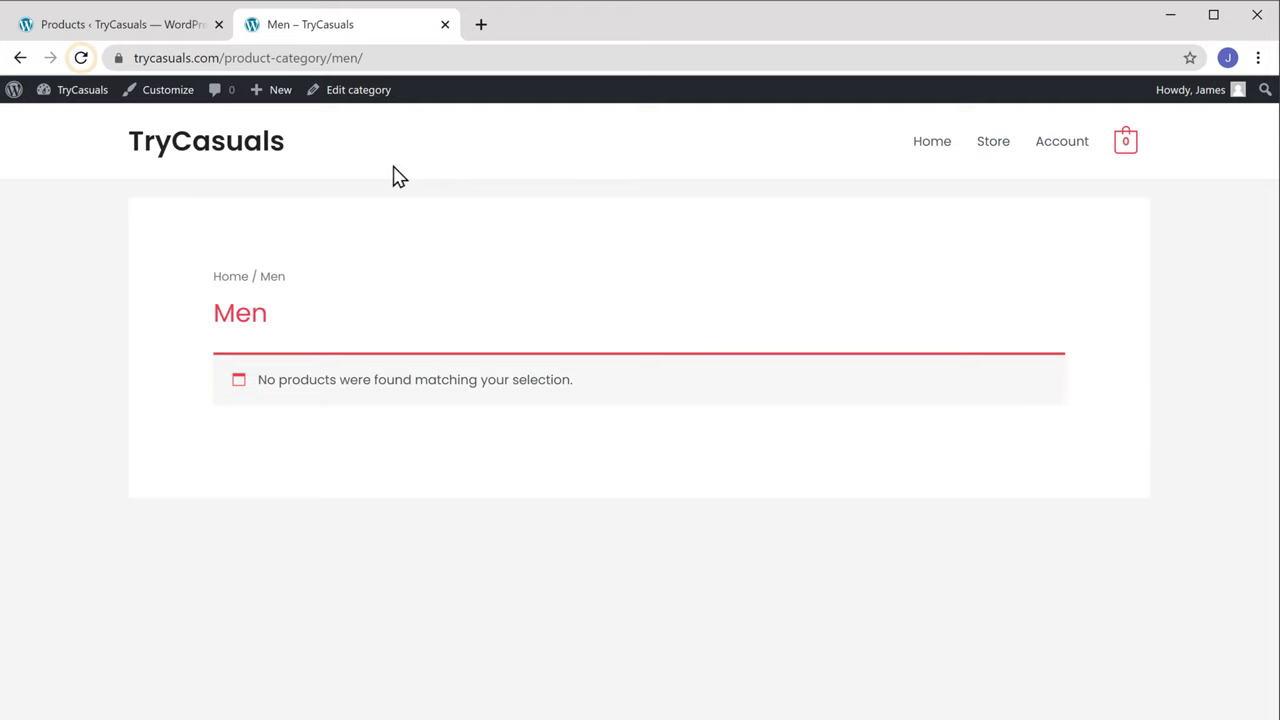
click(83, 58)
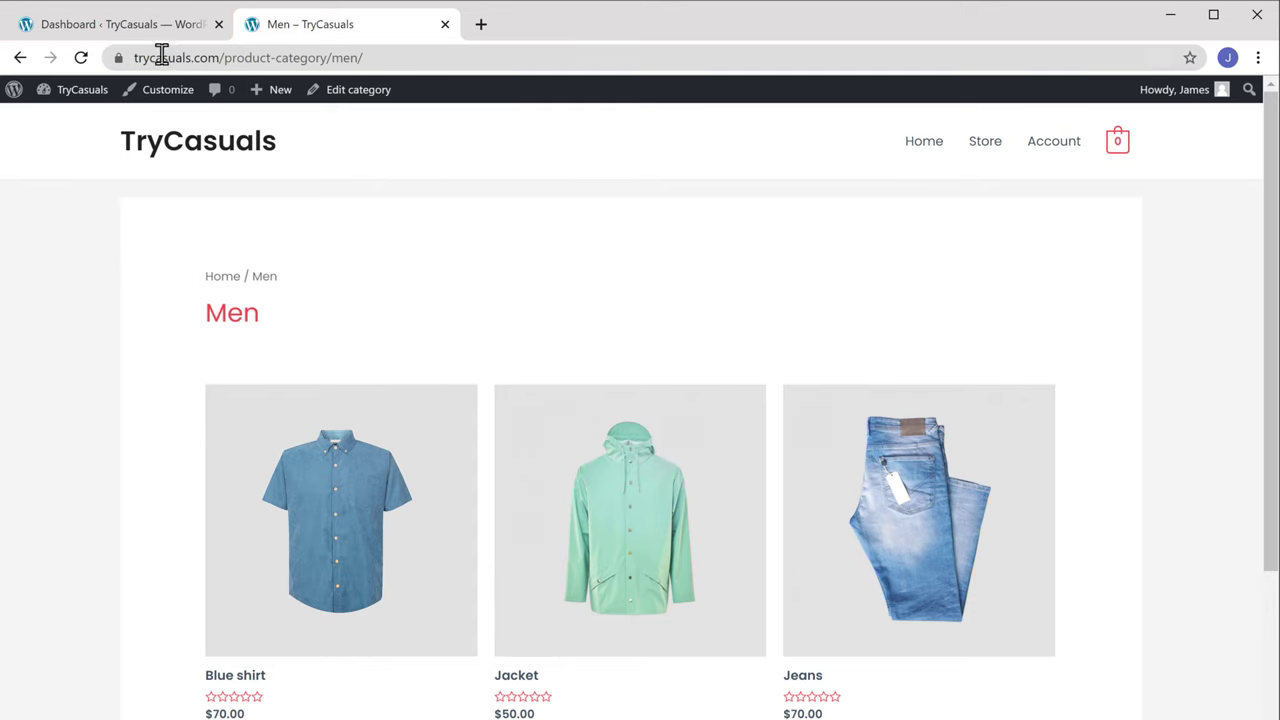
click(113, 38)
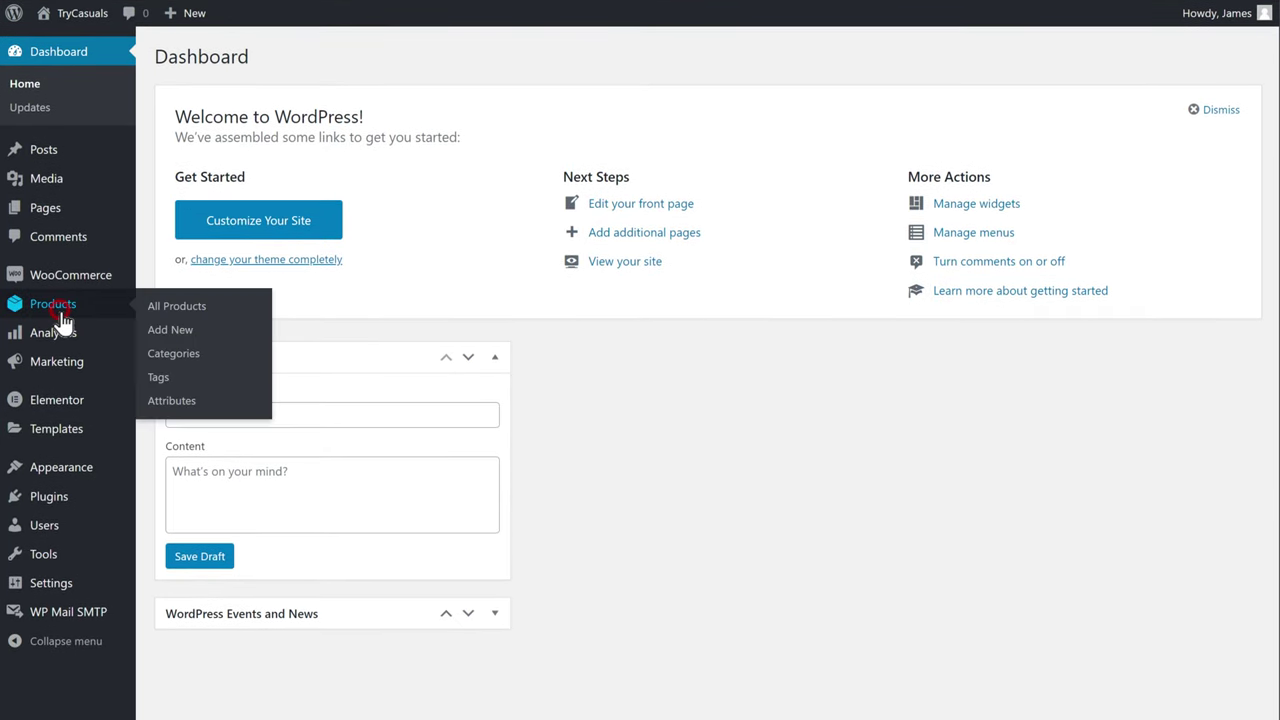
Bulk-edit Grey top, Pink T-shirt, Orange blouse, Aqua T-shirt, Handbag, Track pant, Brown skirt, Purse and Pink sandals to add the Women category
click(55, 305)
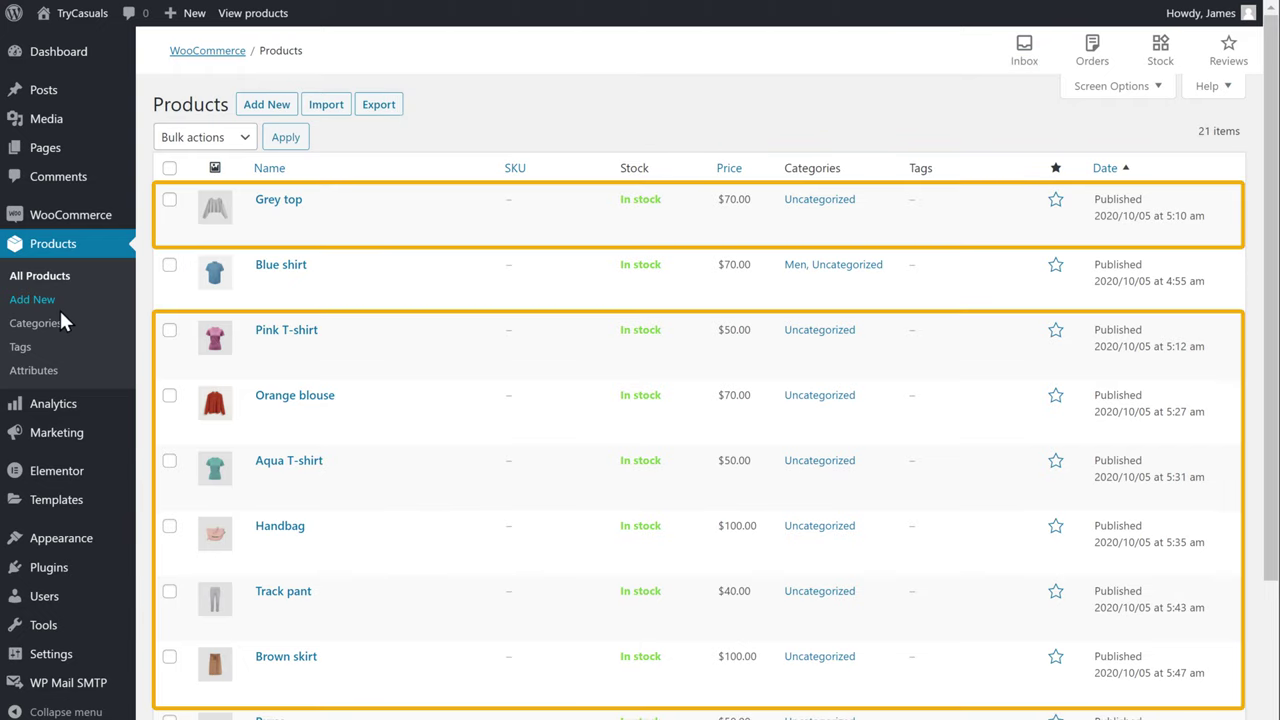
click(169, 201)
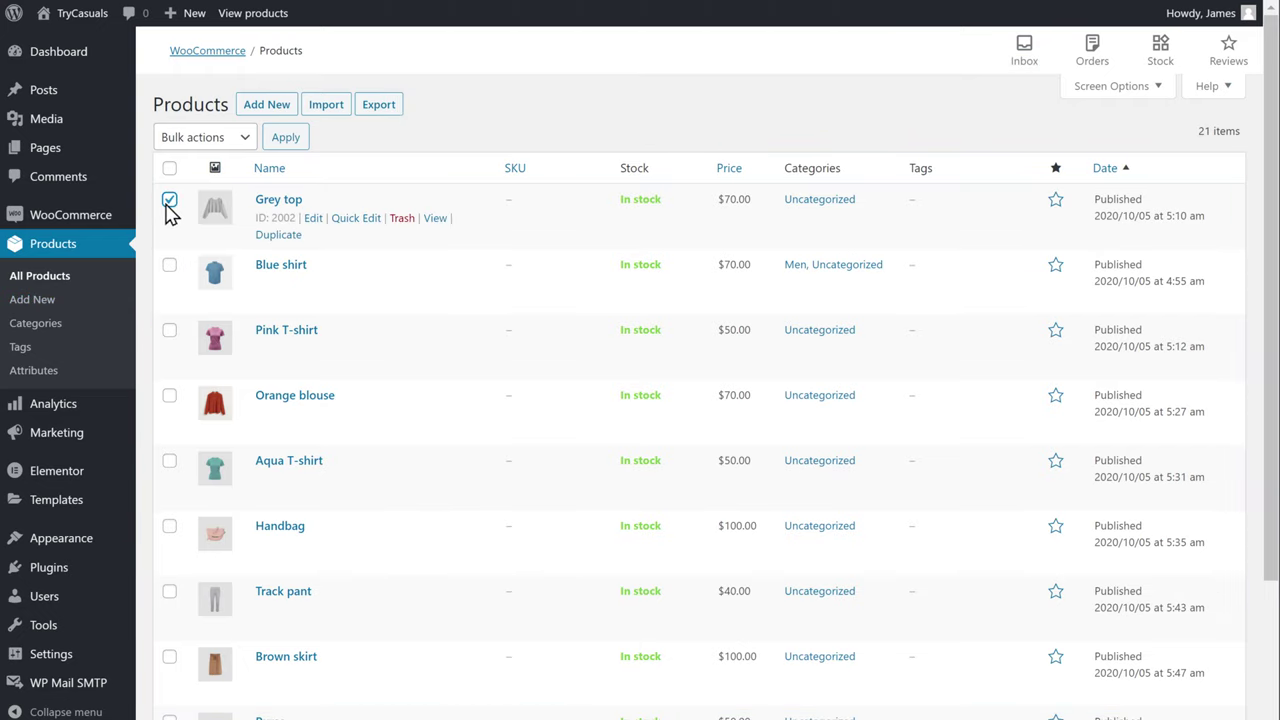
click(169, 330)
click(169, 396)
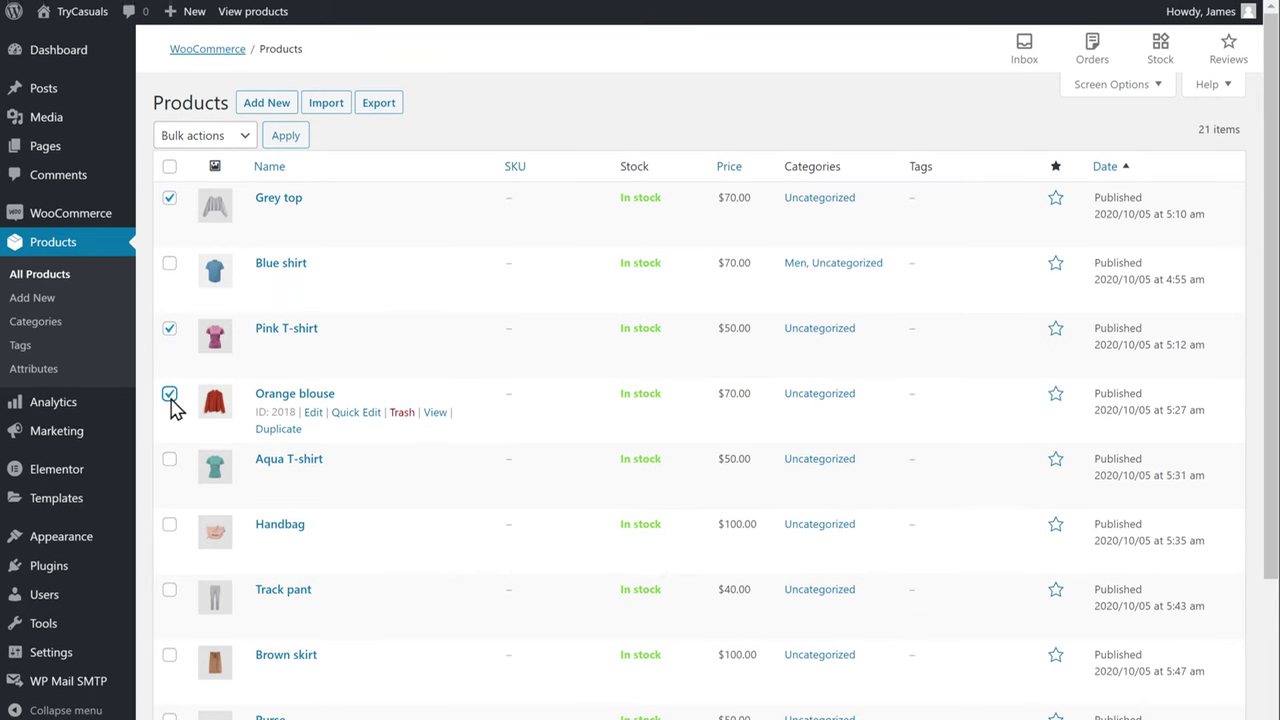
click(169, 460)
click(169, 525)
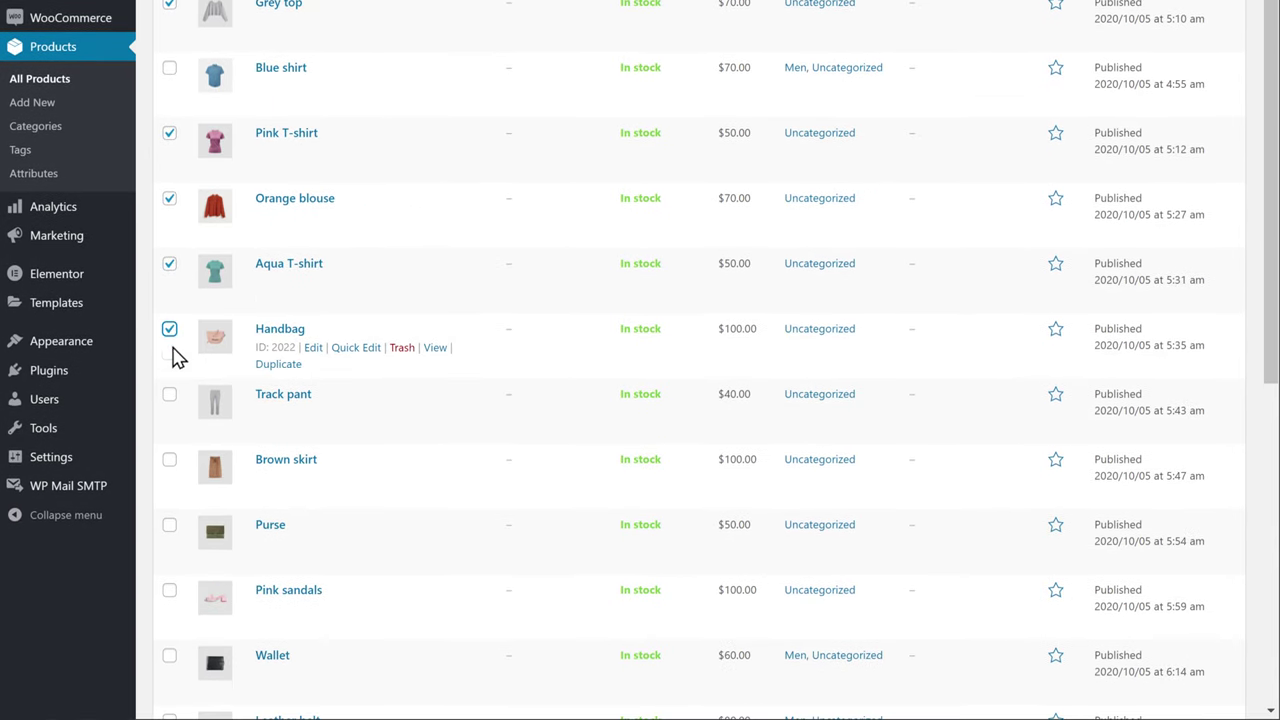
click(169, 395)
click(169, 526)
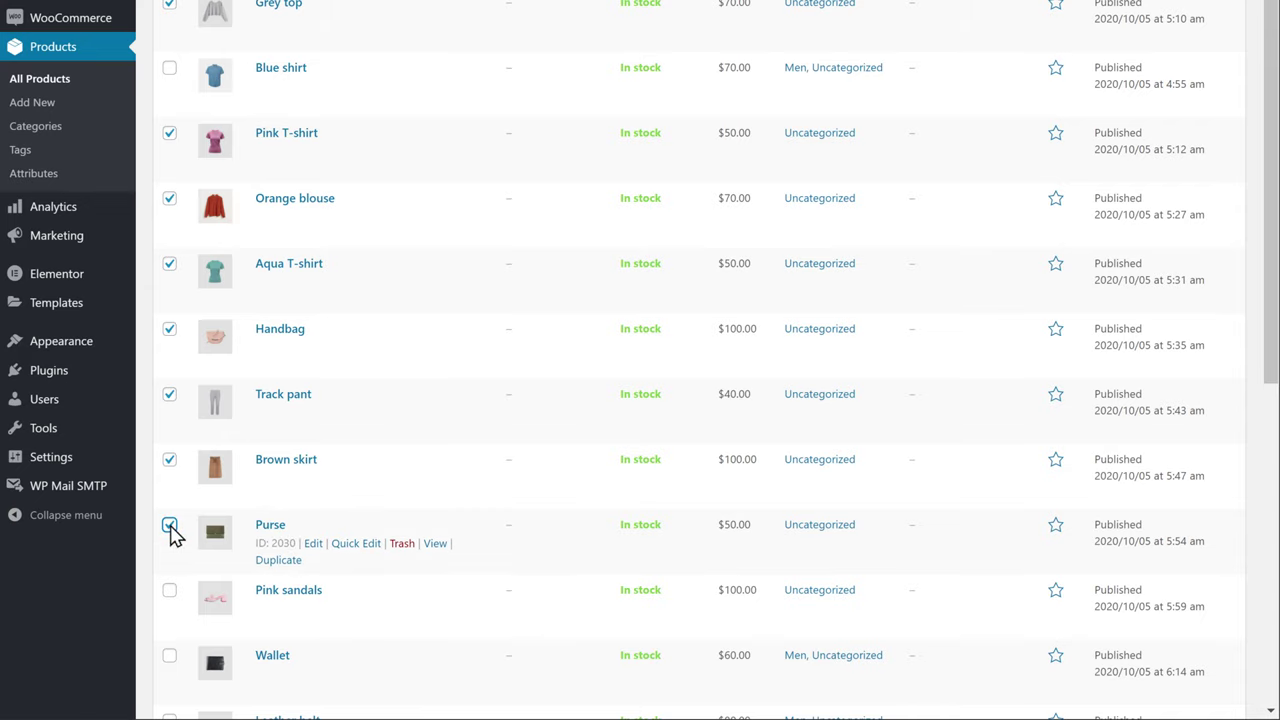
click(170, 591)
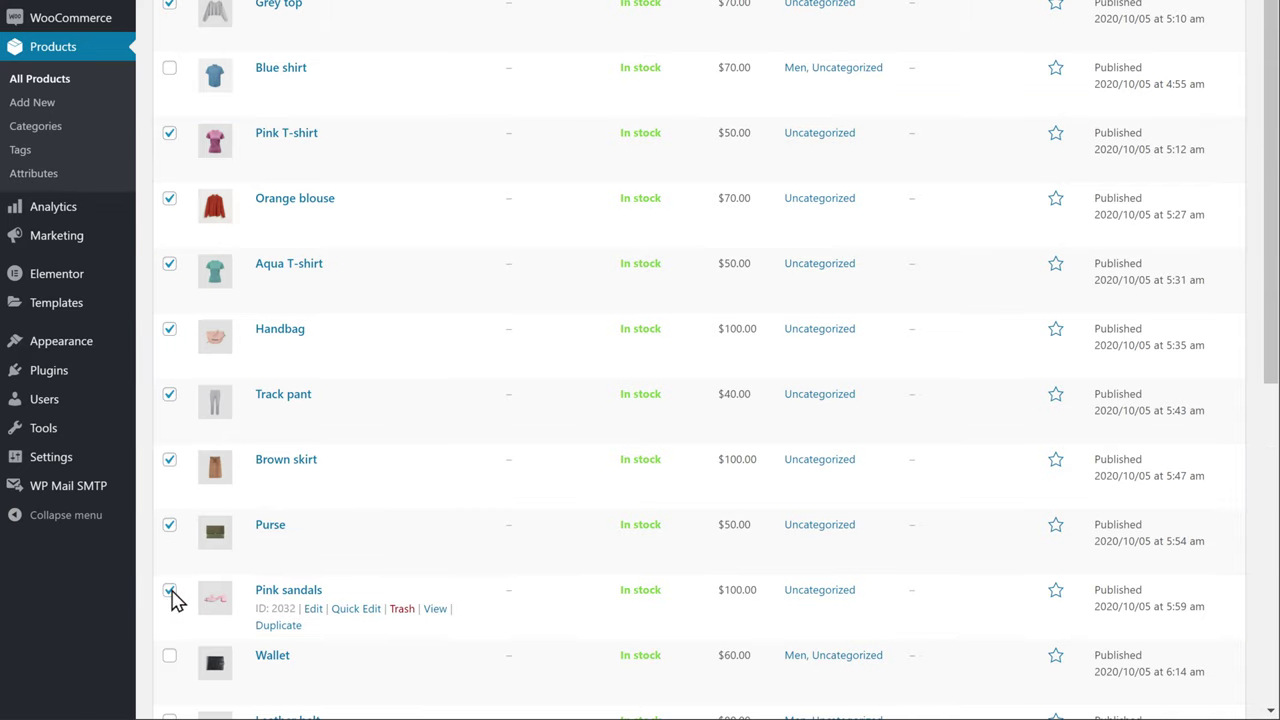
scroll(172, 597, up, 2)
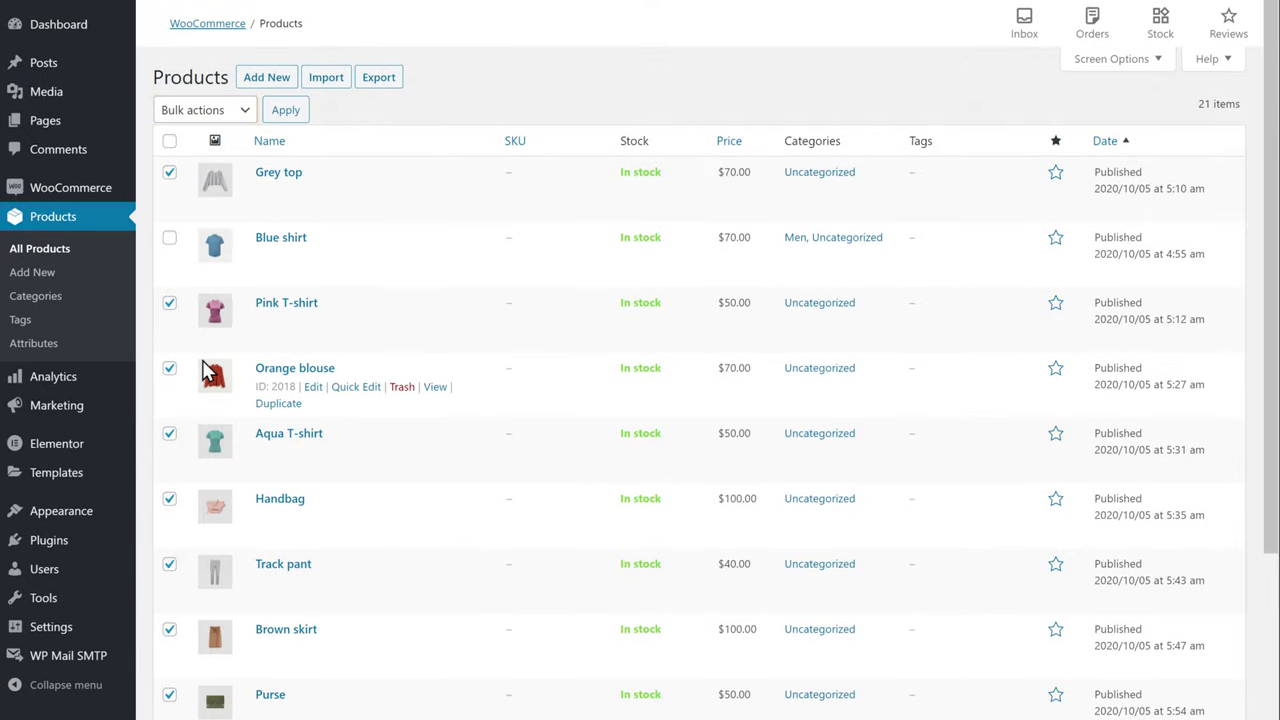
click(224, 113)
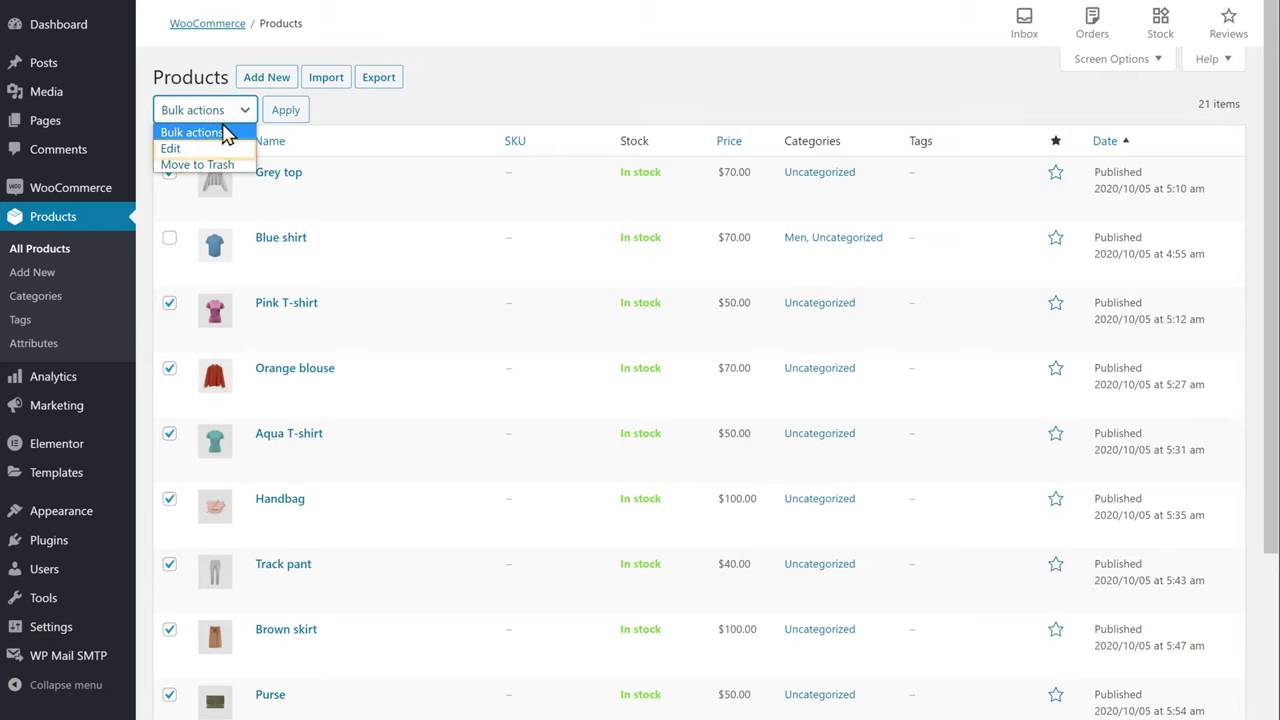
click(170, 150)
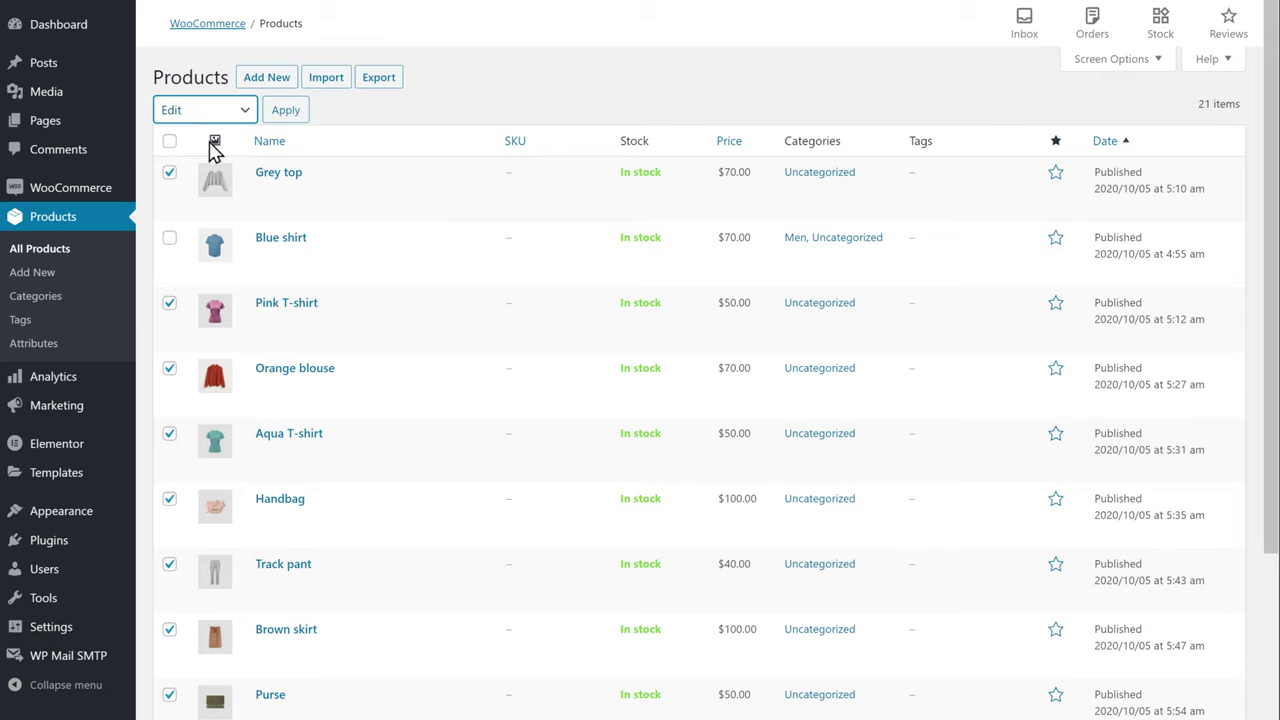
click(286, 114)
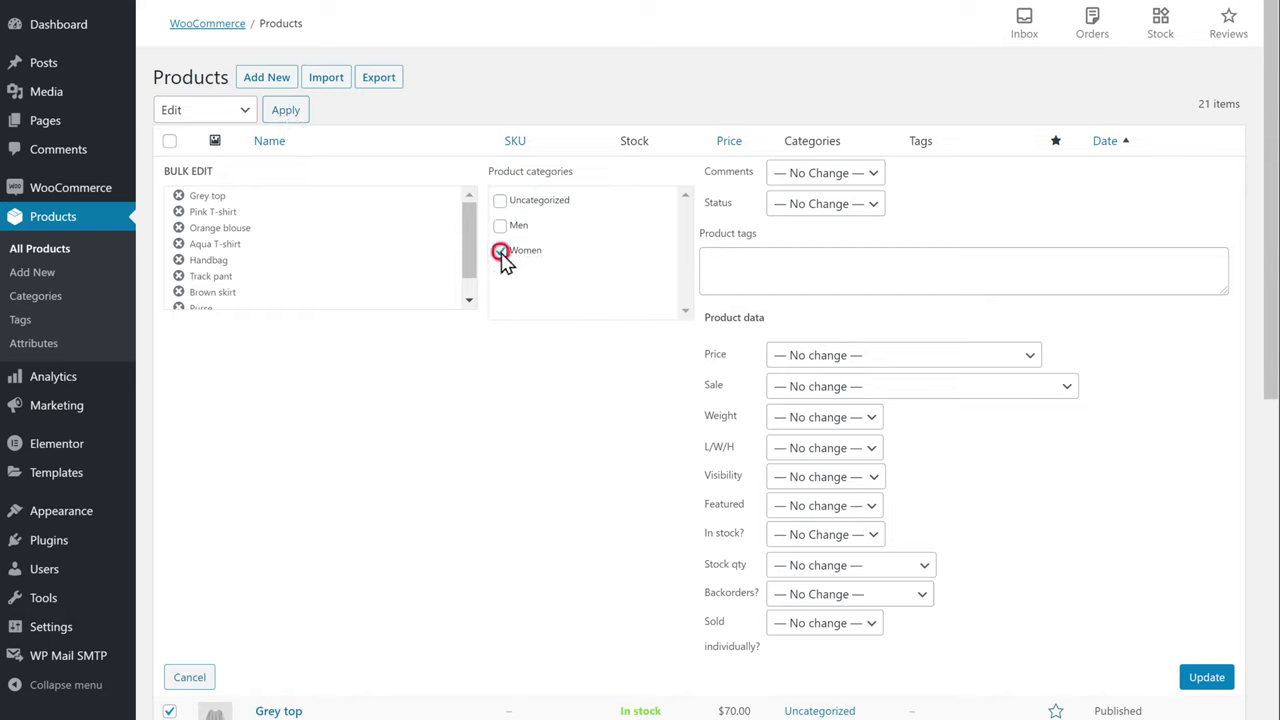
scroll(509, 280, down, 1)
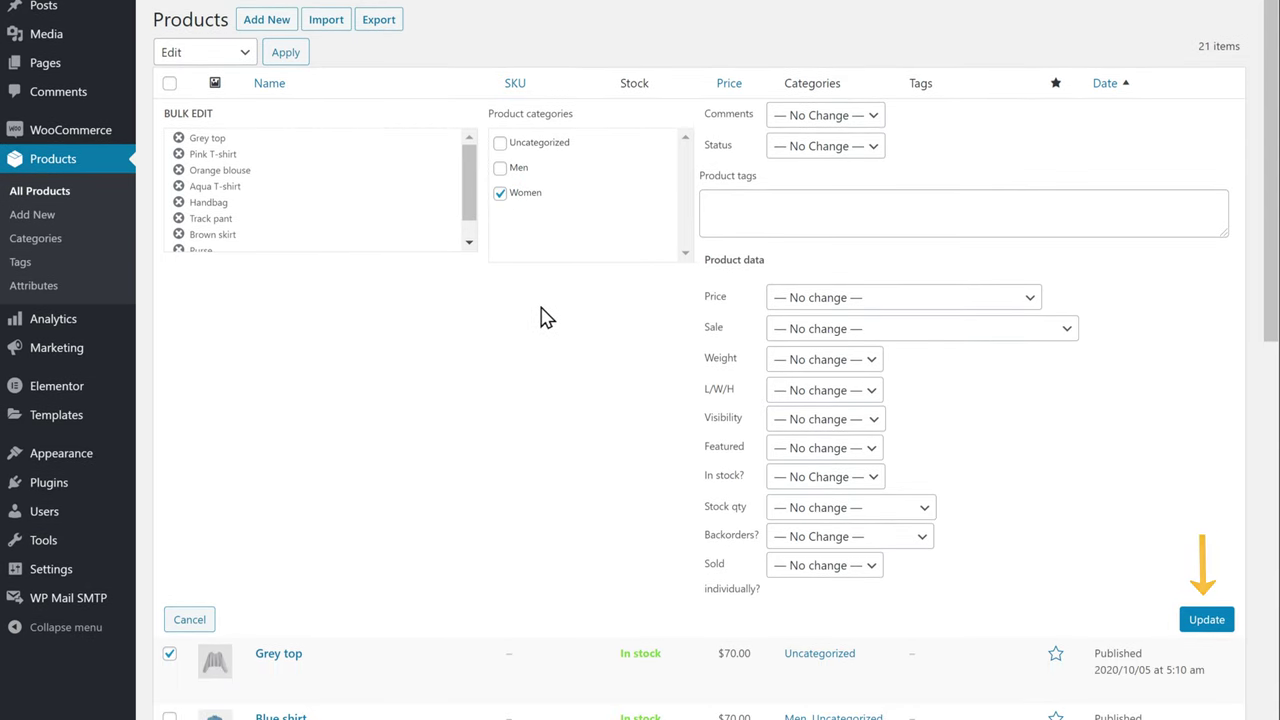
click(1210, 630)
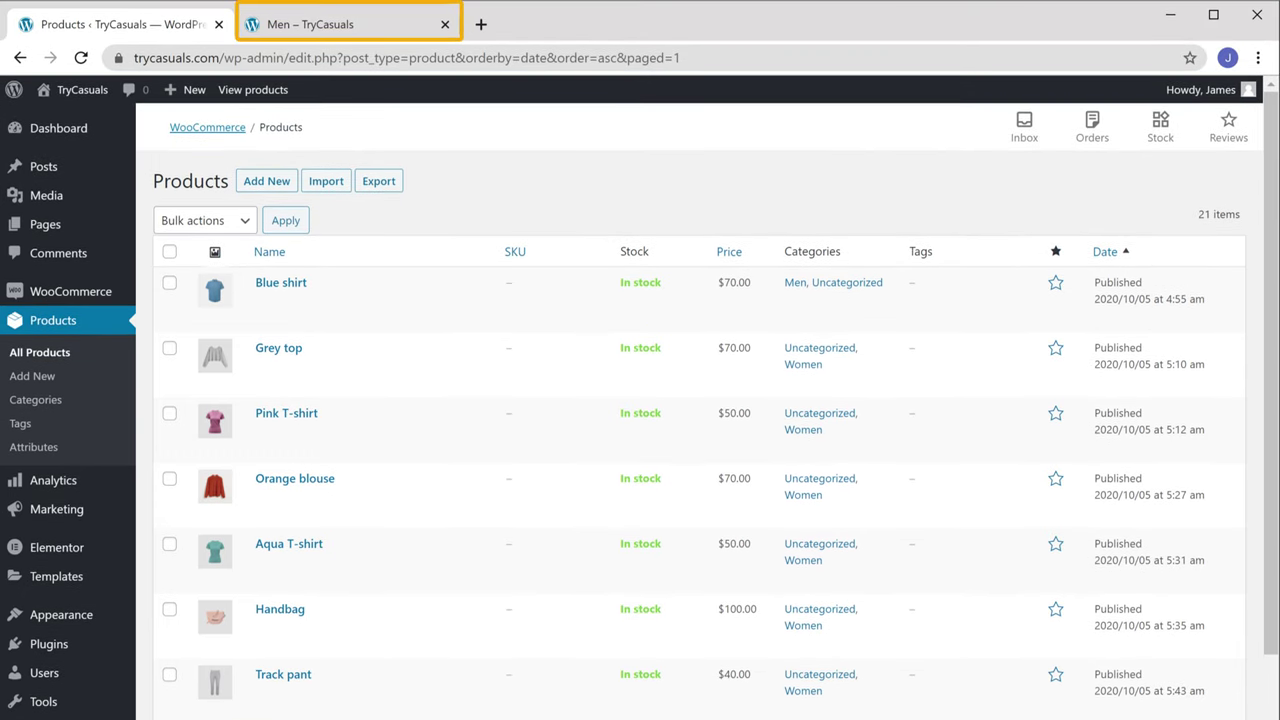
Go to the store site's home page, and add the Men and Women product categories to the site's Main Menu and publish it
click(285, 40)
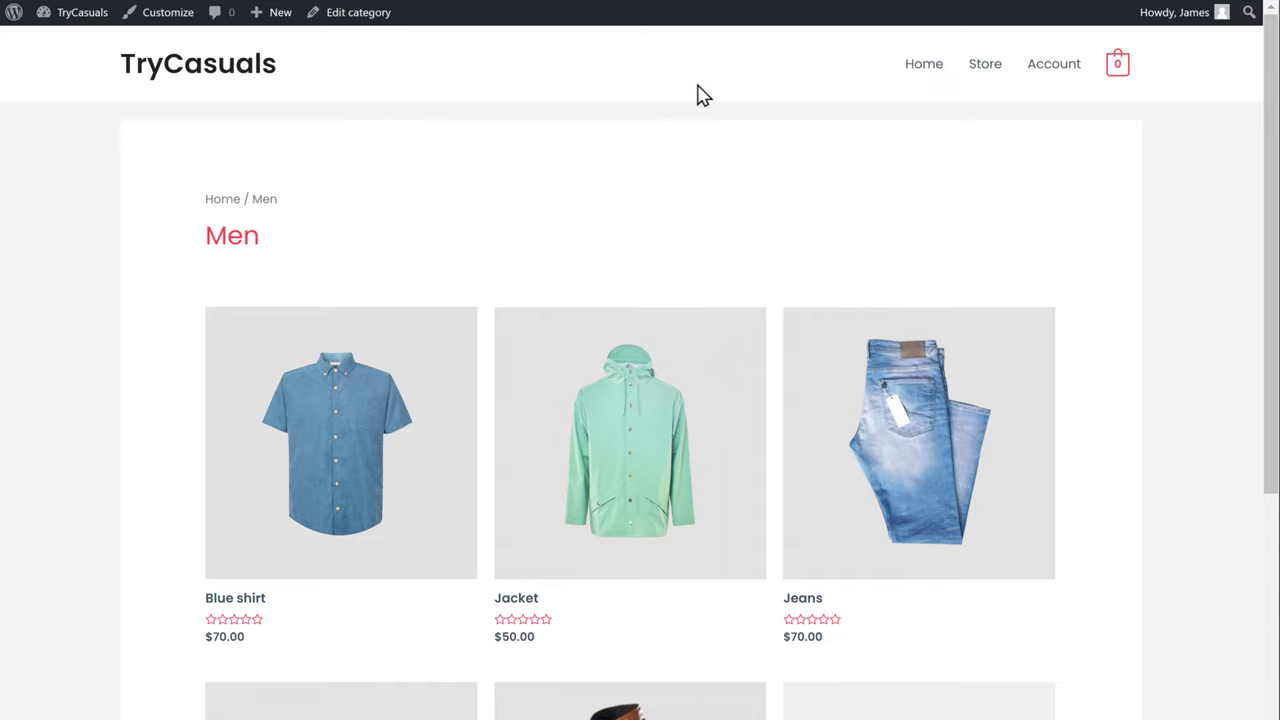
click(924, 80)
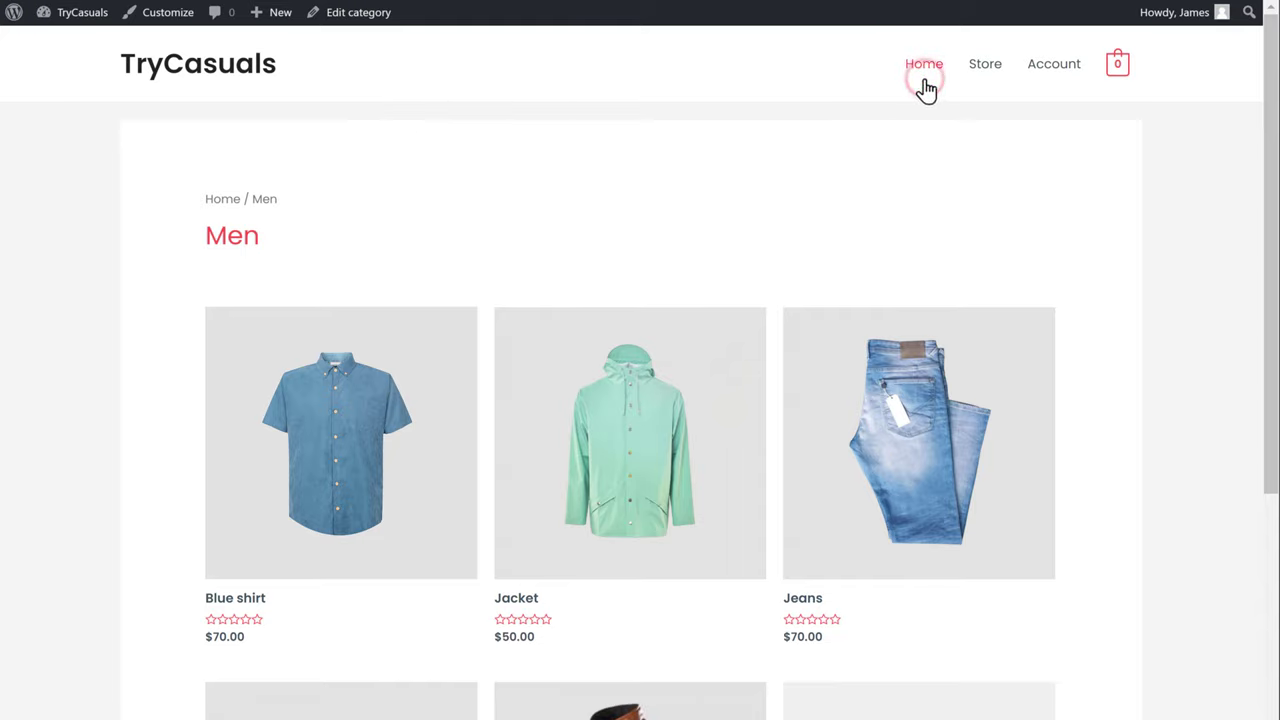
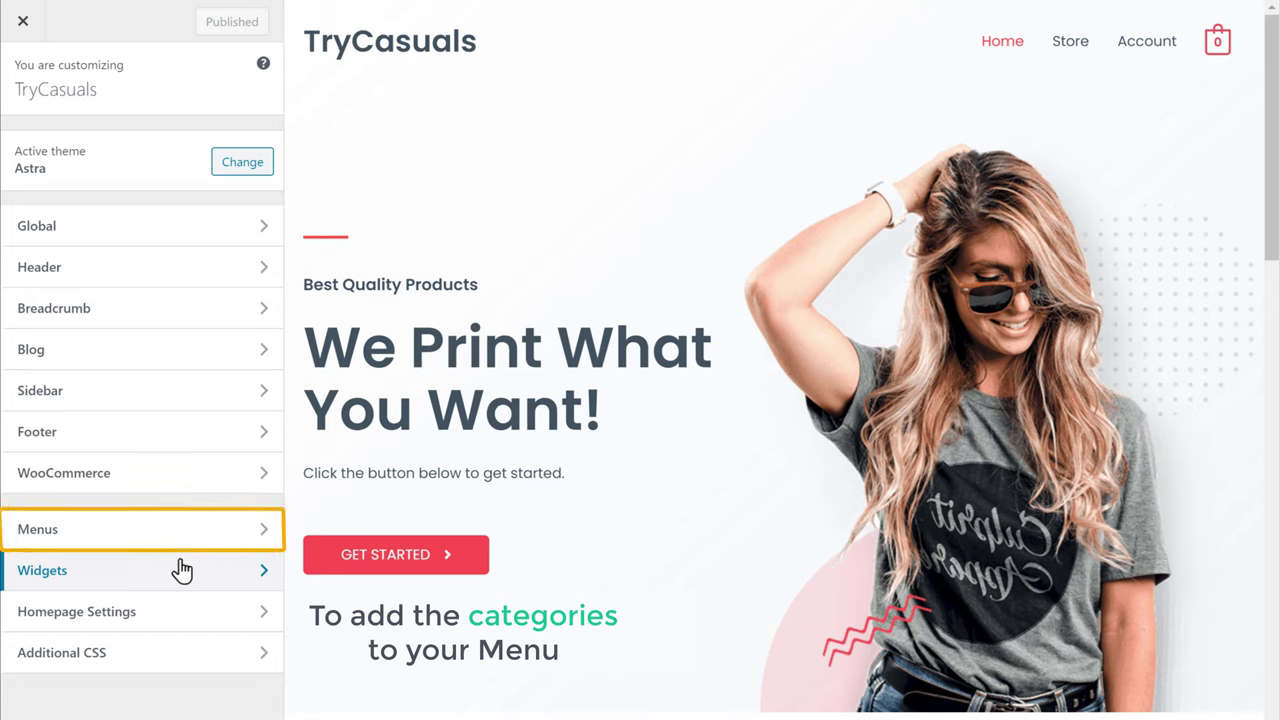
click(40, 530)
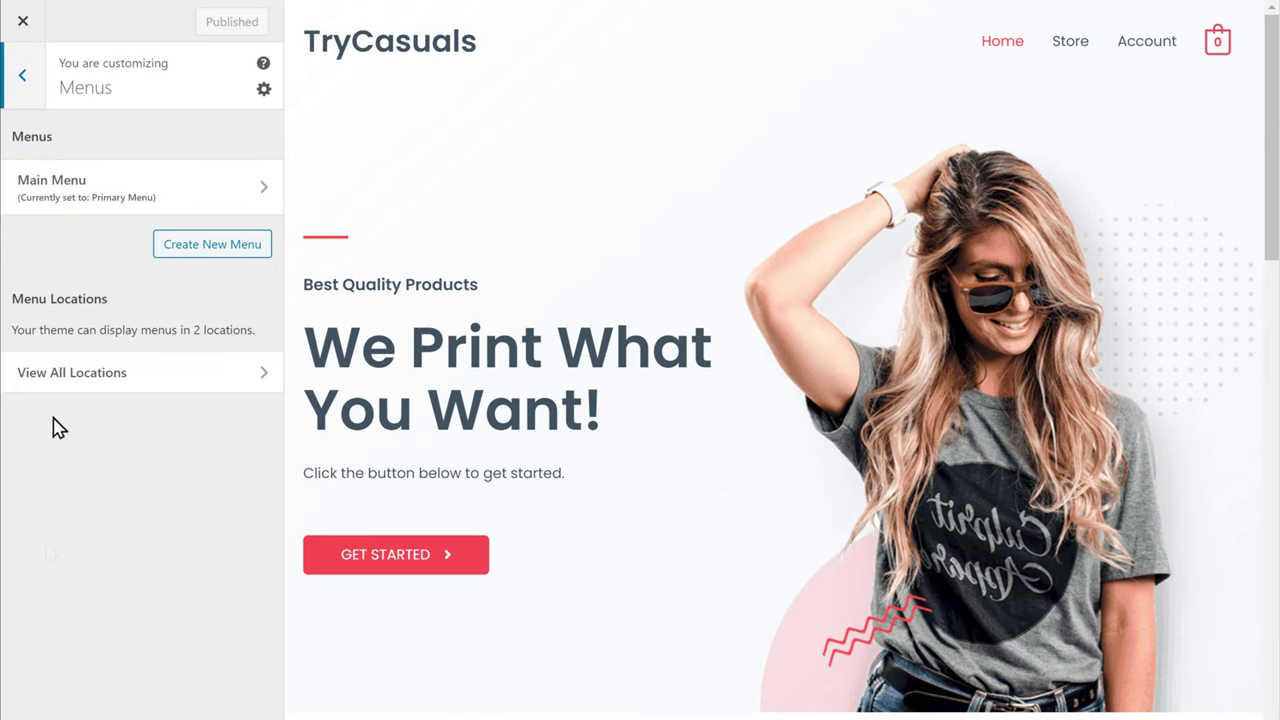
click(68, 212)
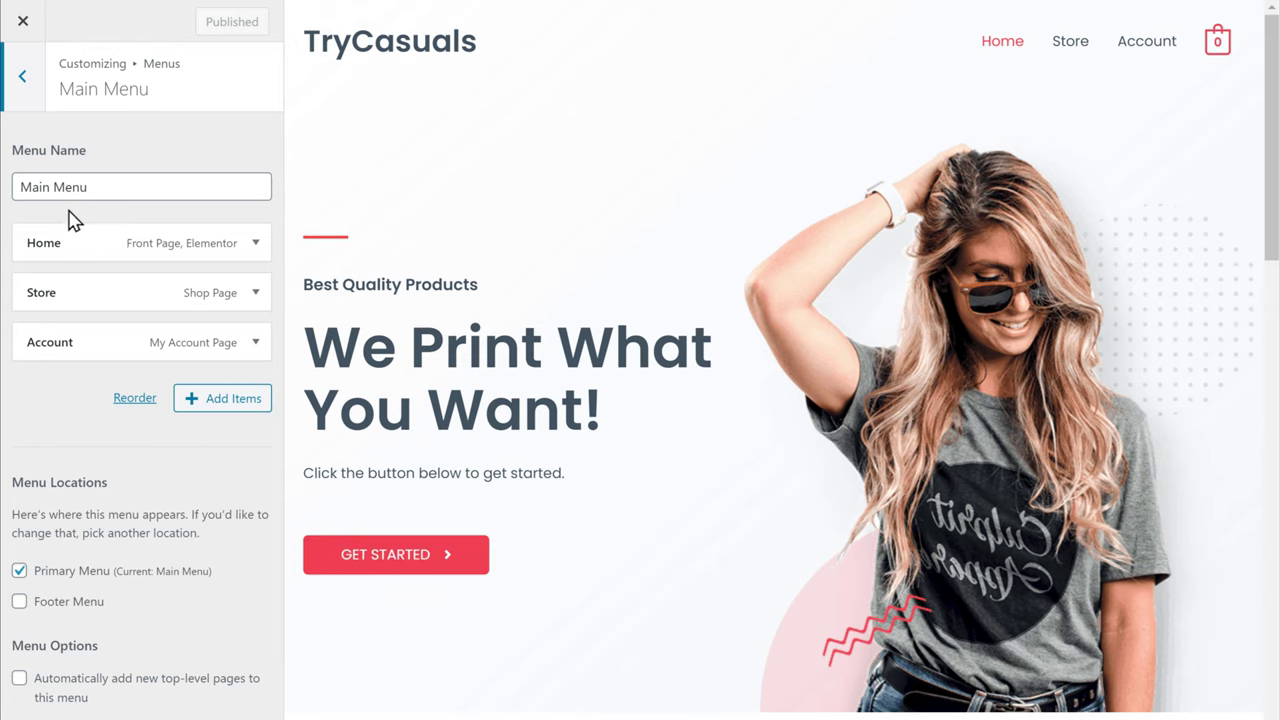
click(230, 410)
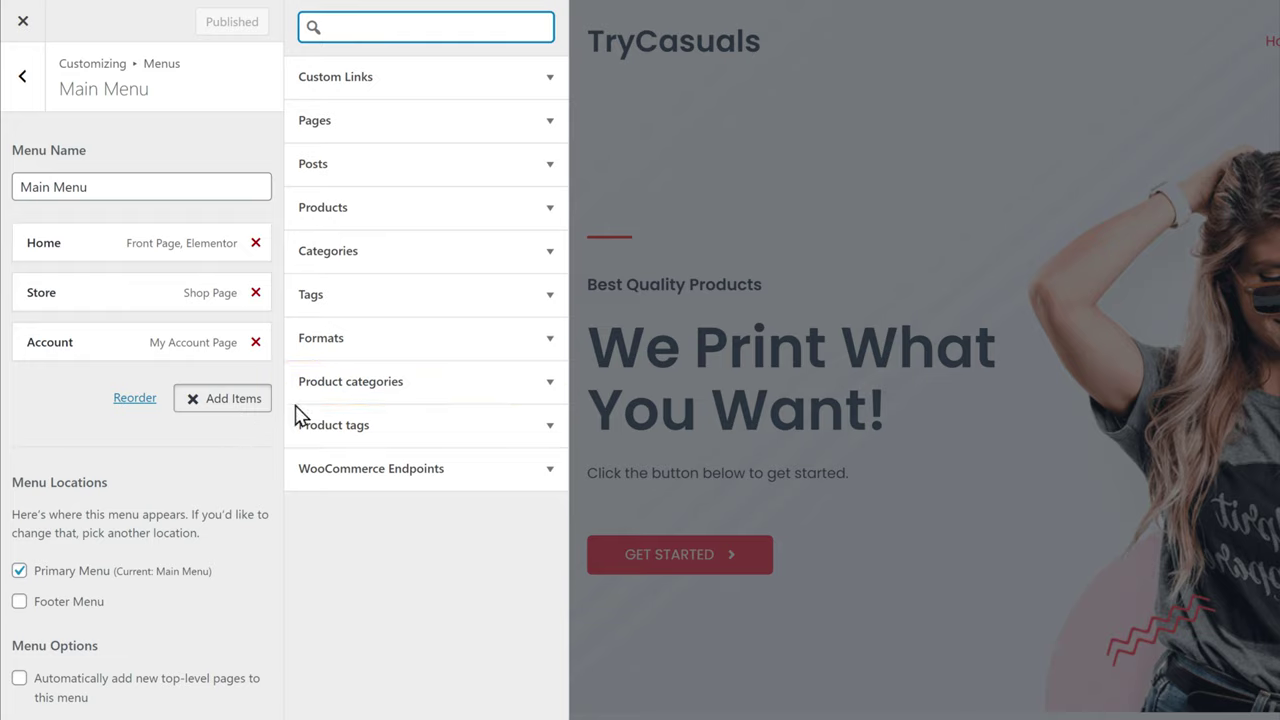
click(326, 401)
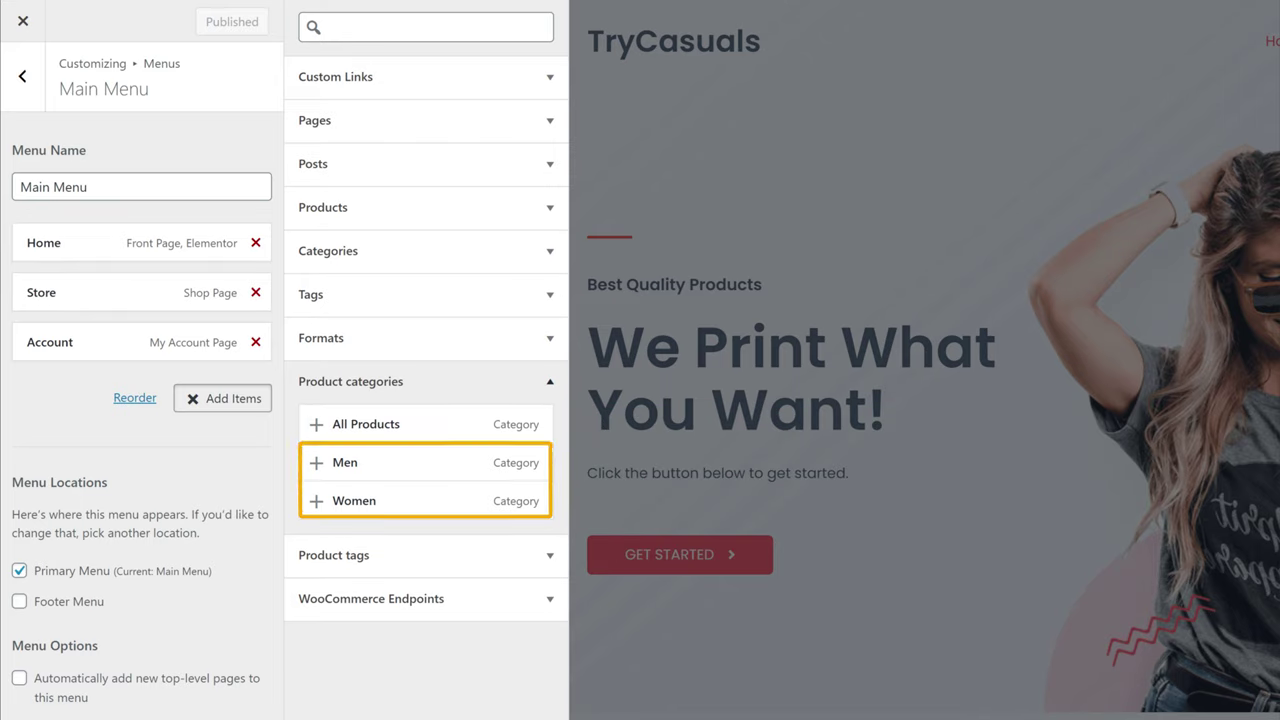
click(316, 466)
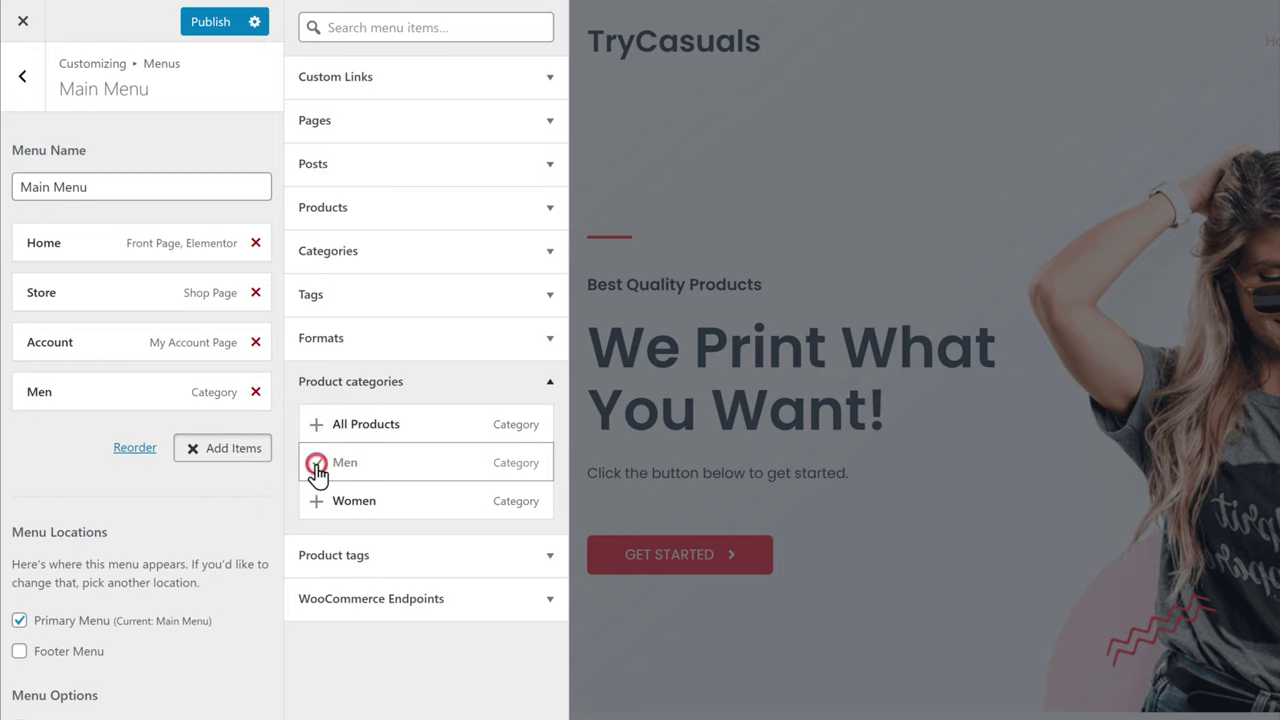
click(316, 506)
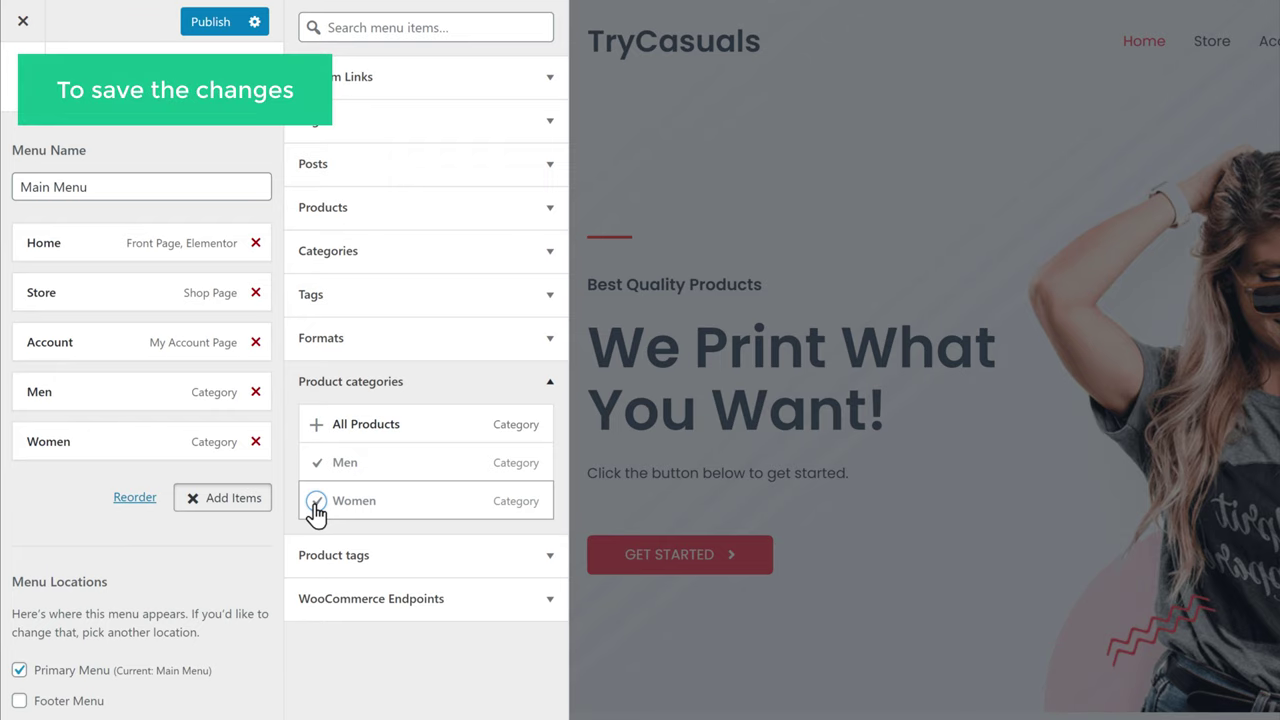
click(211, 22)
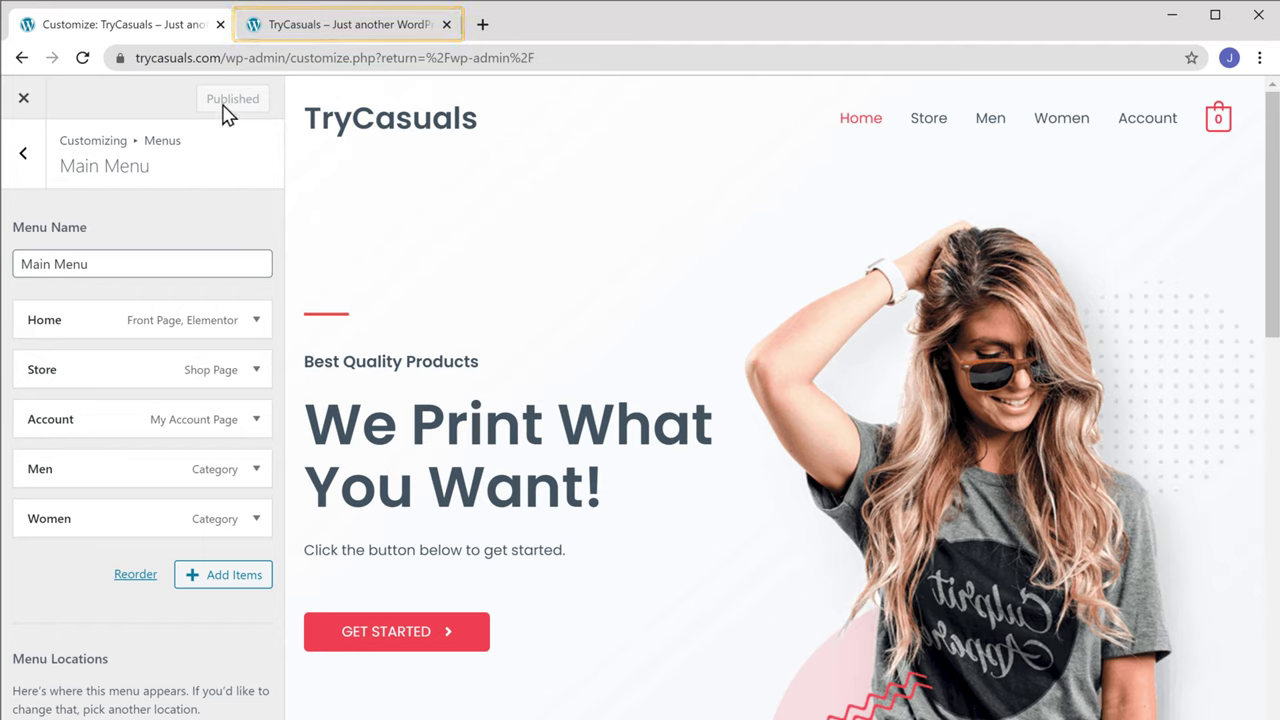
View the Men and Women category pages on the store site through its new navigation links
click(338, 44)
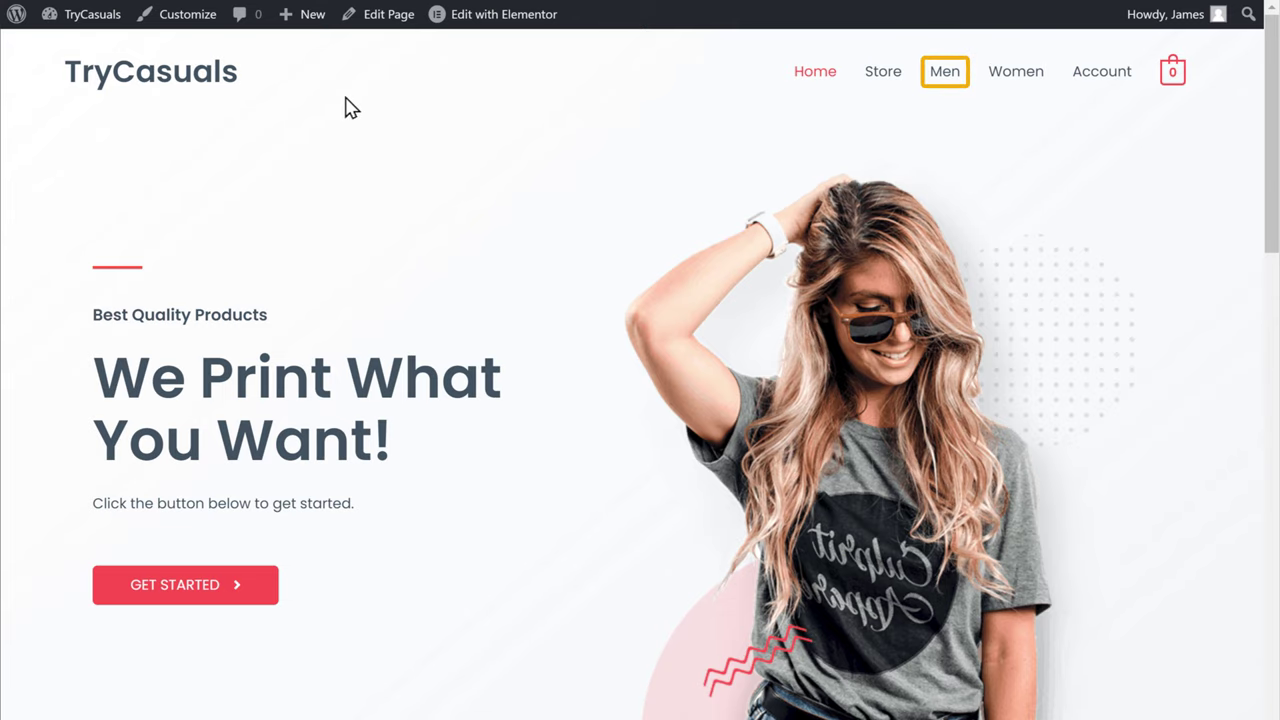
click(945, 80)
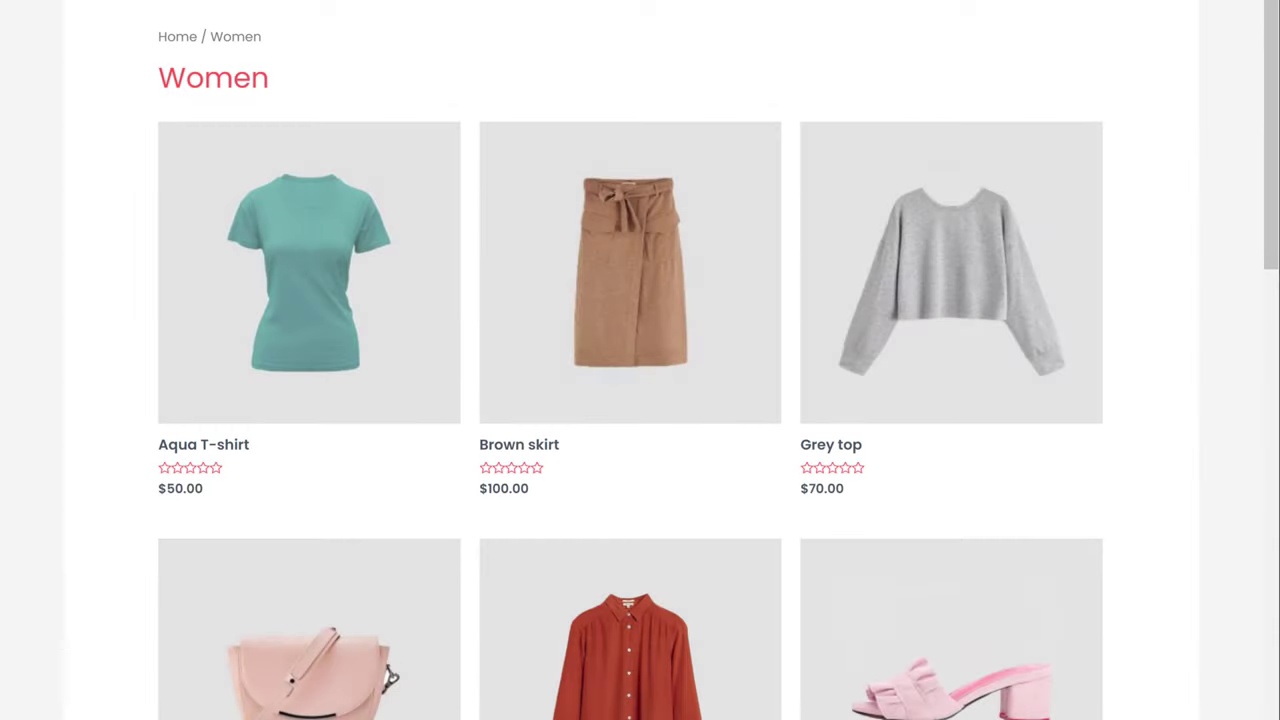
scroll(1018, 52, up, 3)
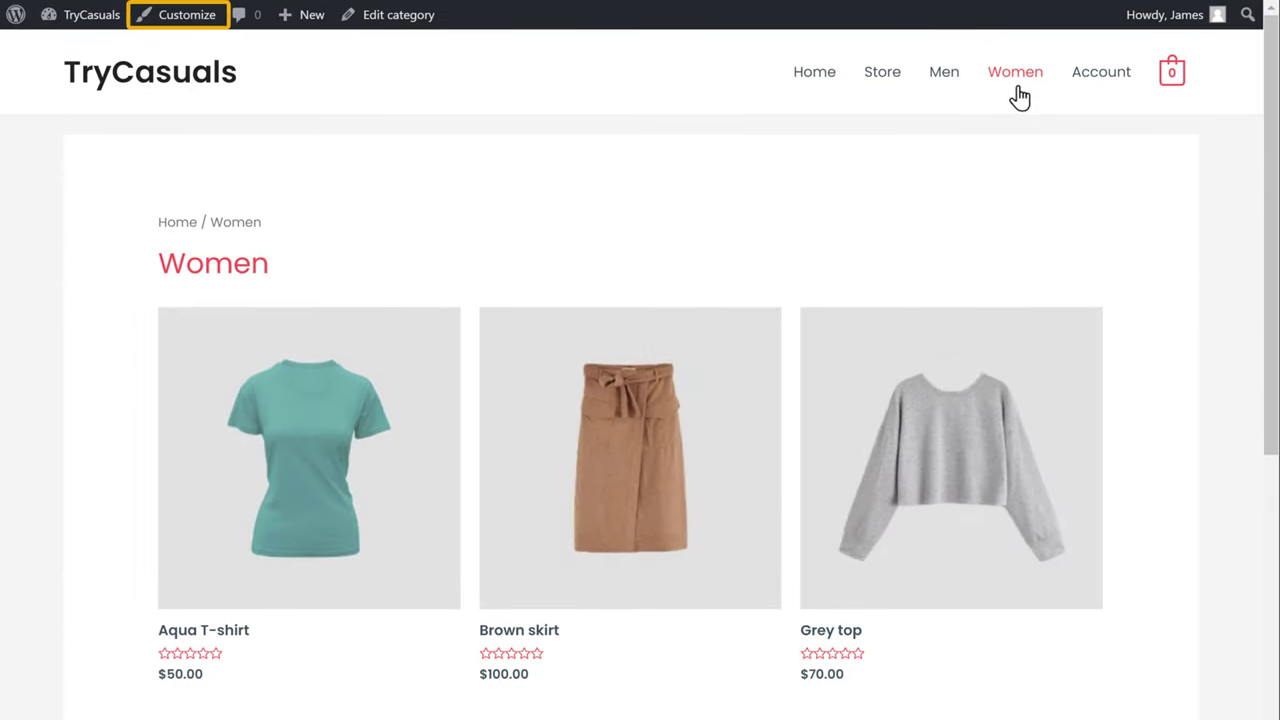
Customize the site's sidebar settings so that WooCommerce pages use the Left Sidebar layout
click(175, 30)
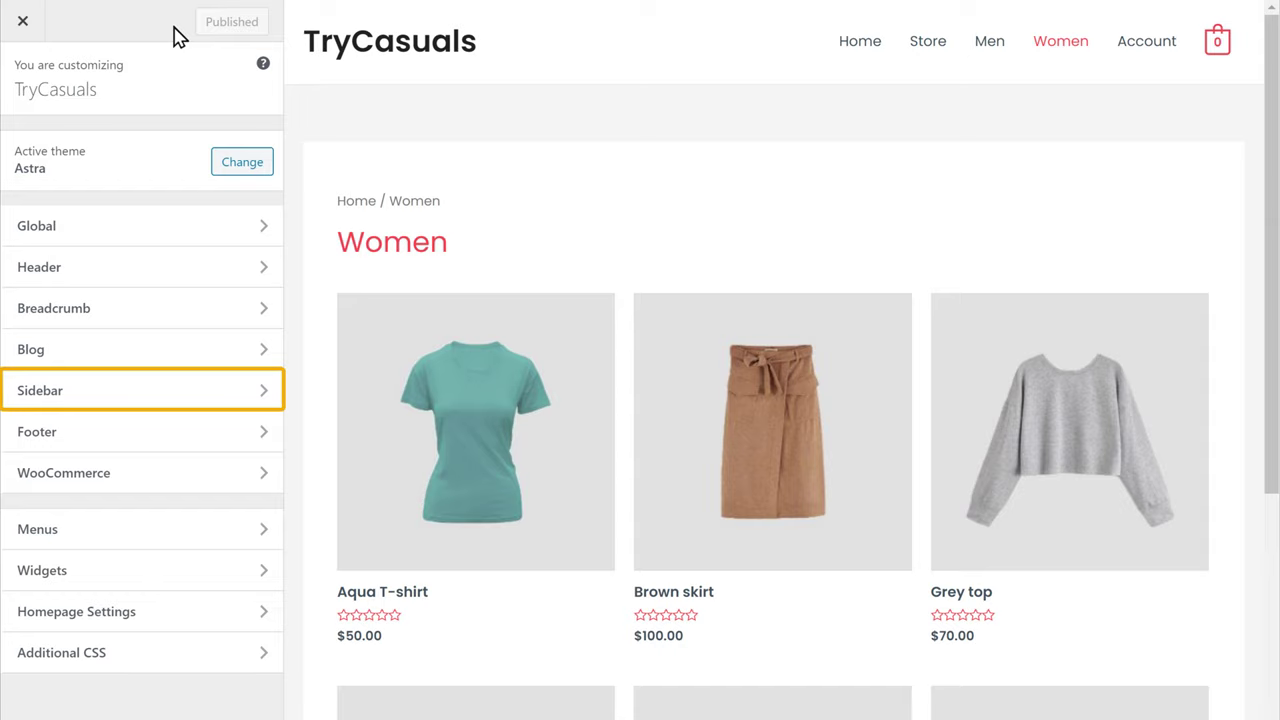
click(34, 400)
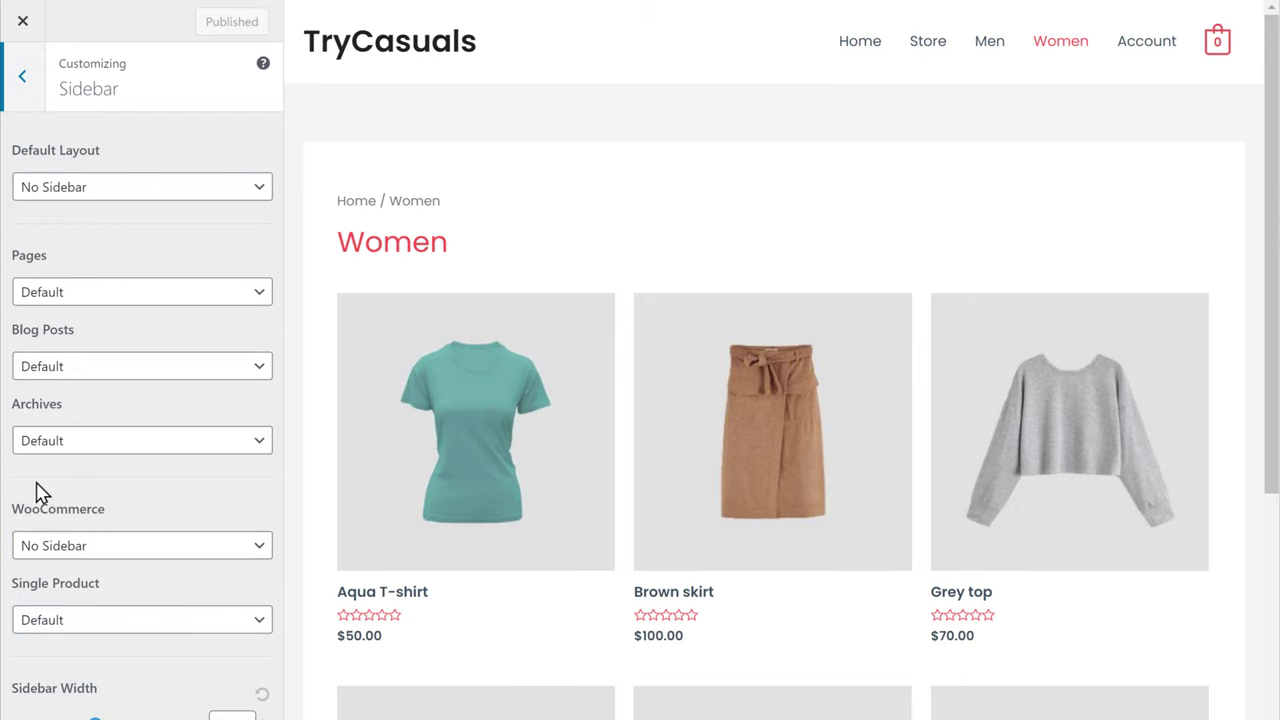
click(42, 548)
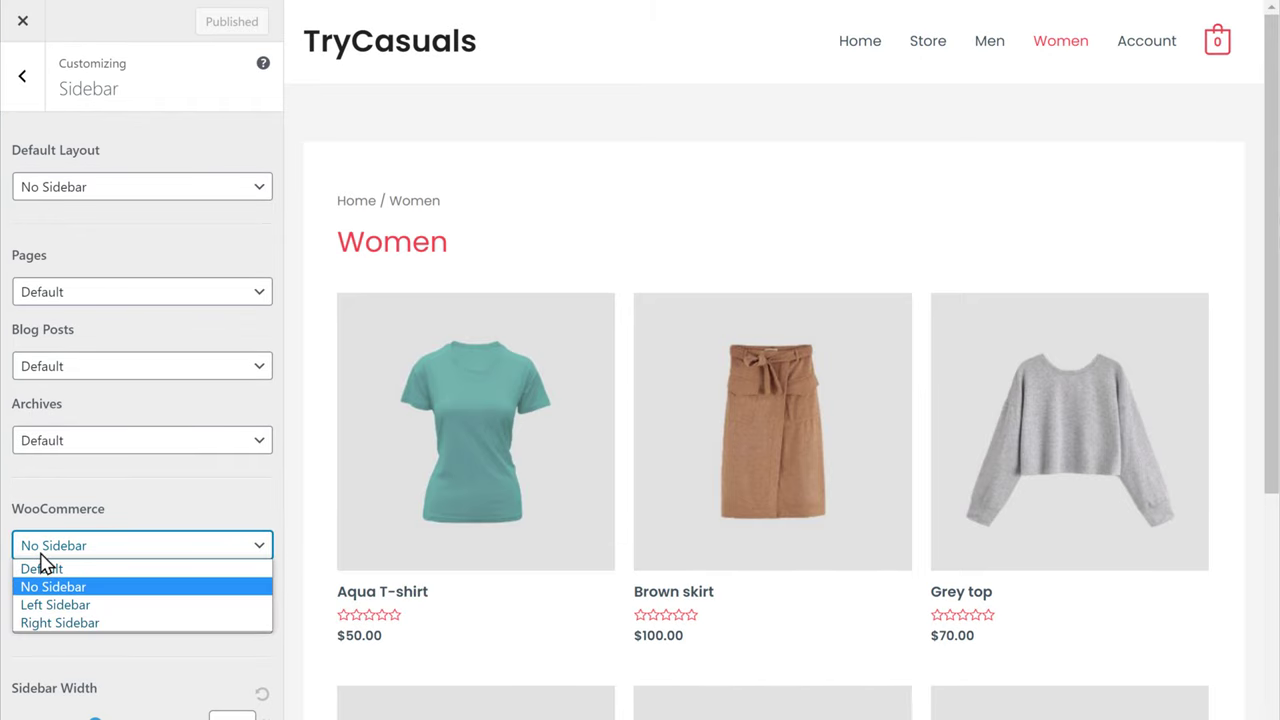
click(55, 605)
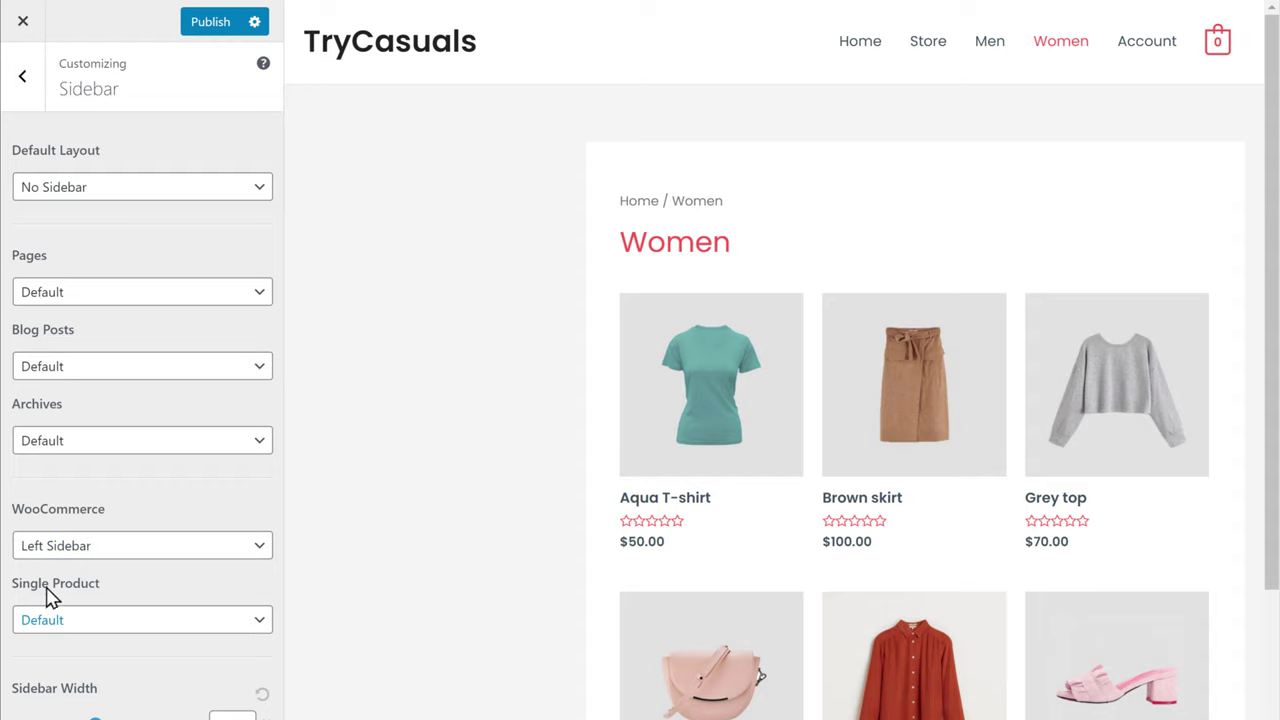
Add a Product Categories widget to the WooCommerce Sidebar
click(29, 98)
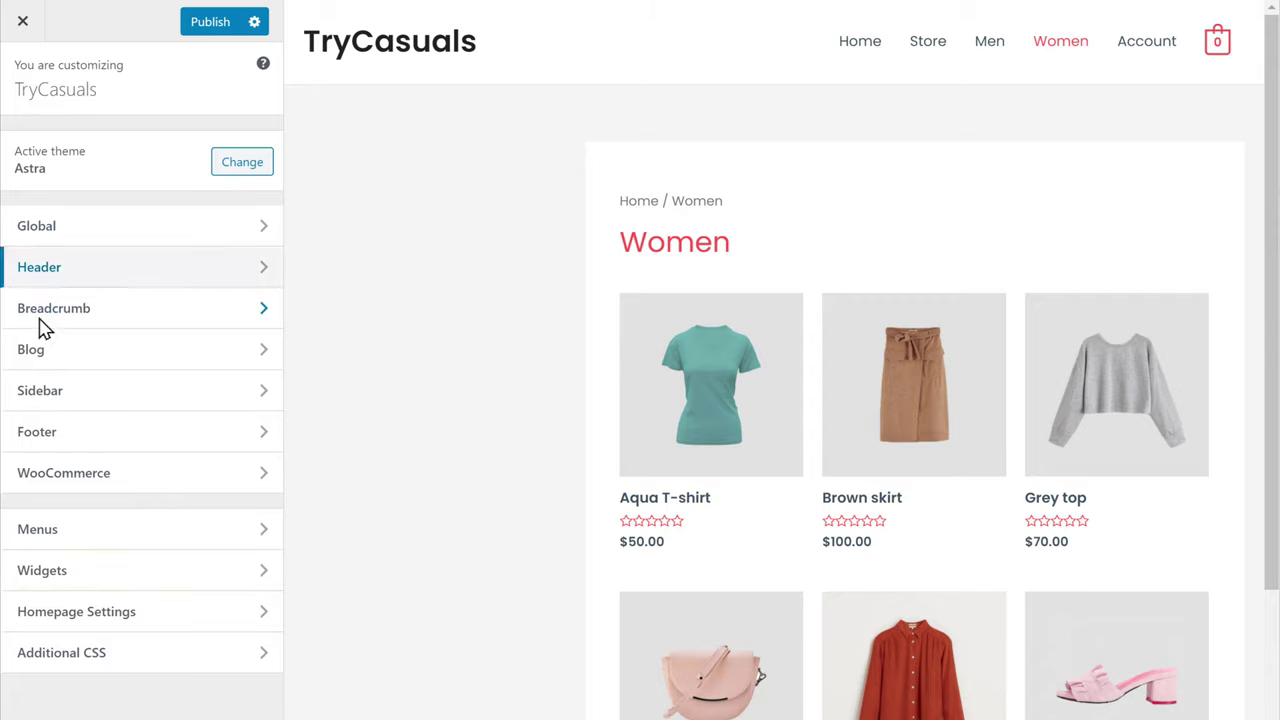
click(37, 588)
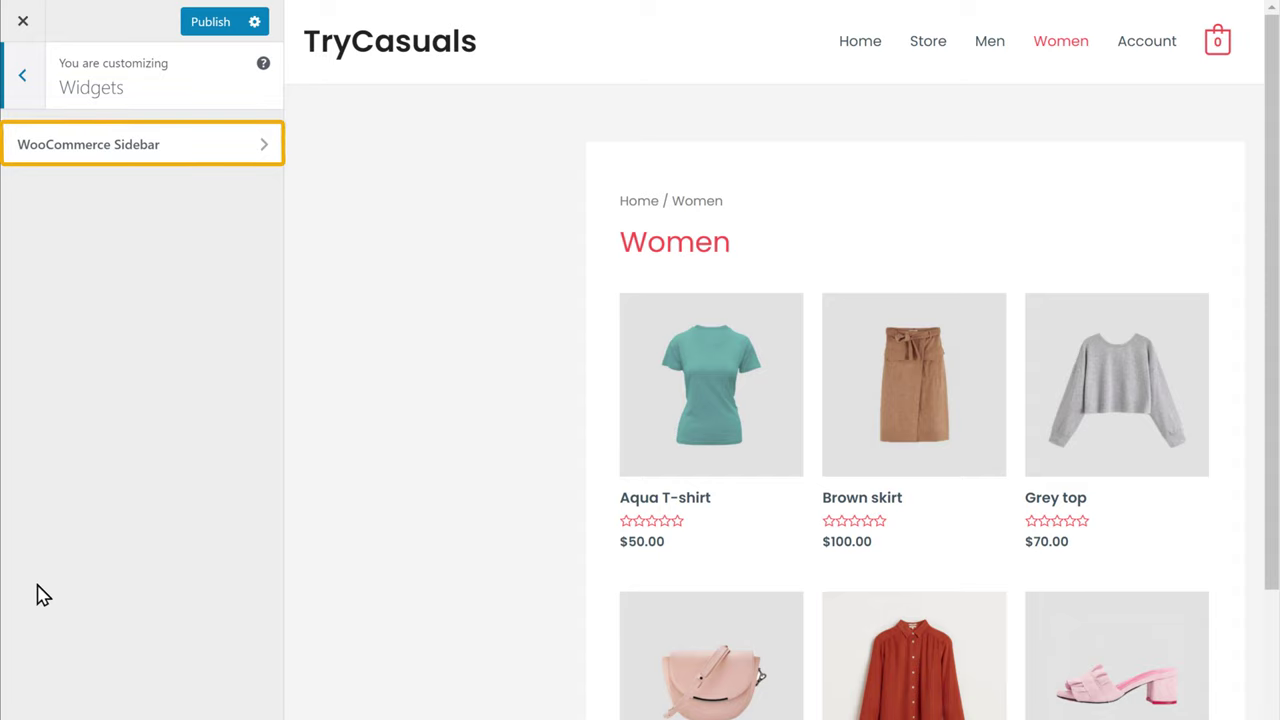
click(94, 153)
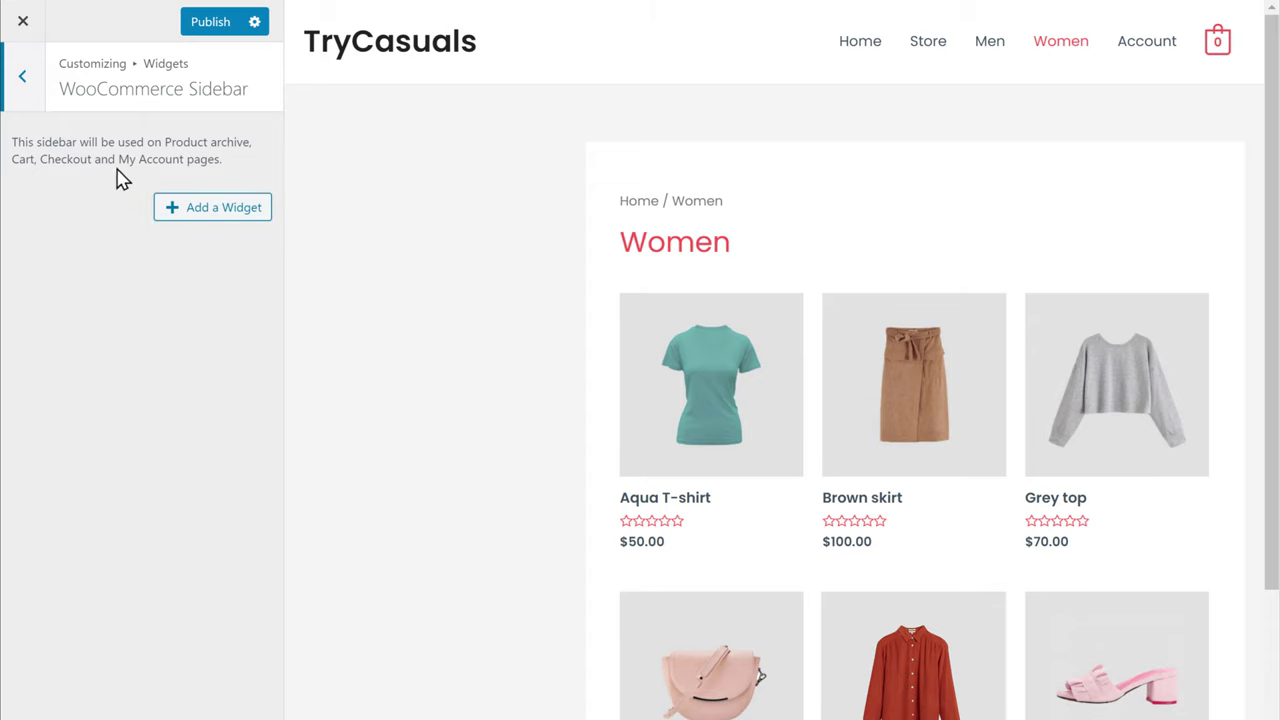
click(221, 219)
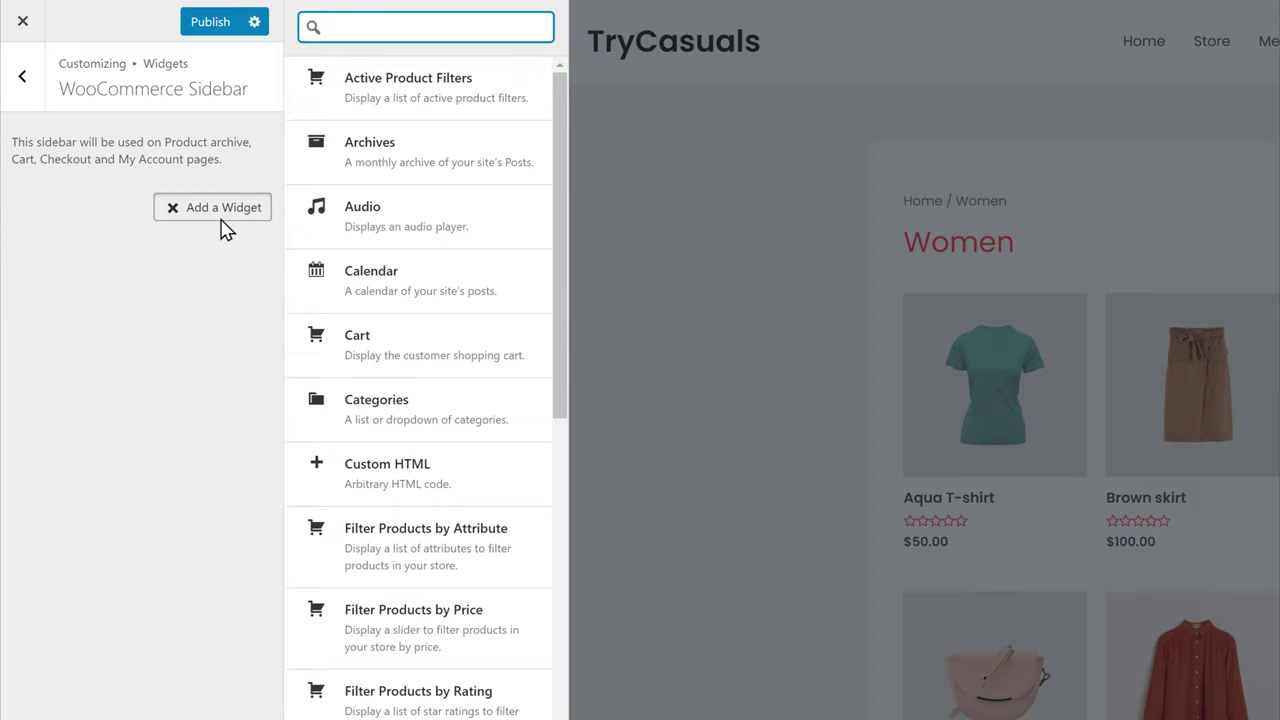
text(Product categories)
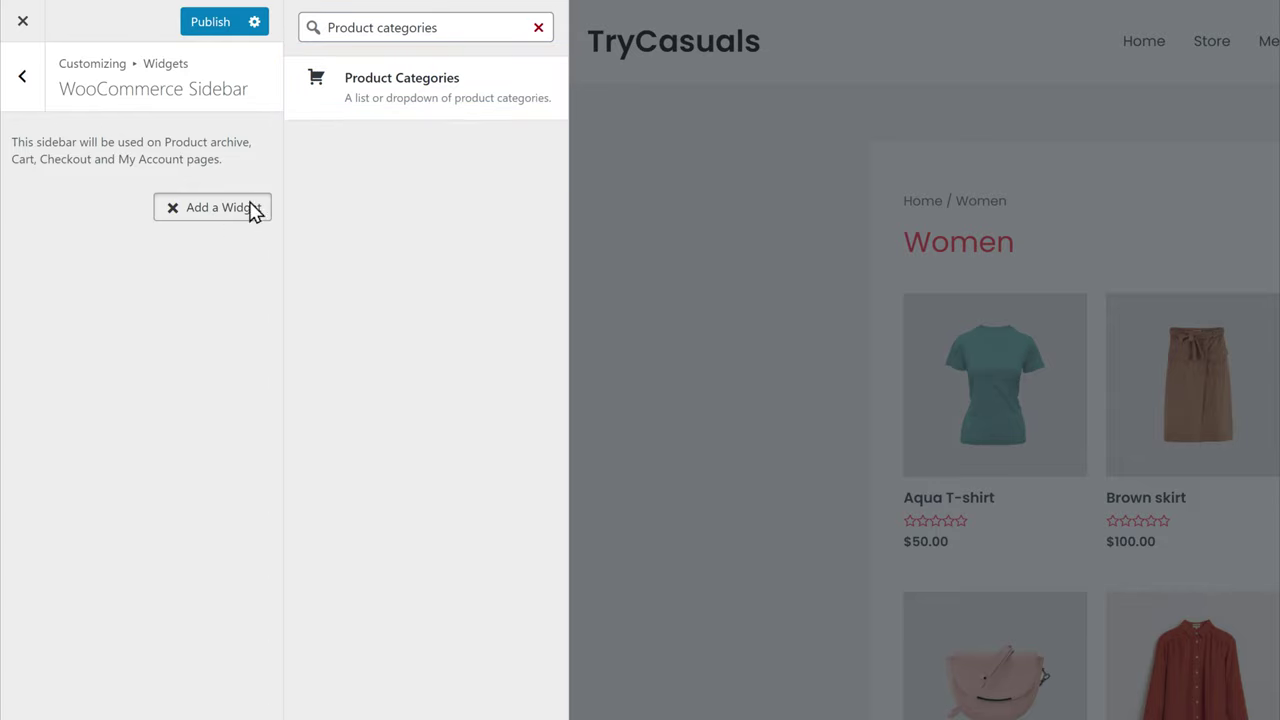
click(408, 115)
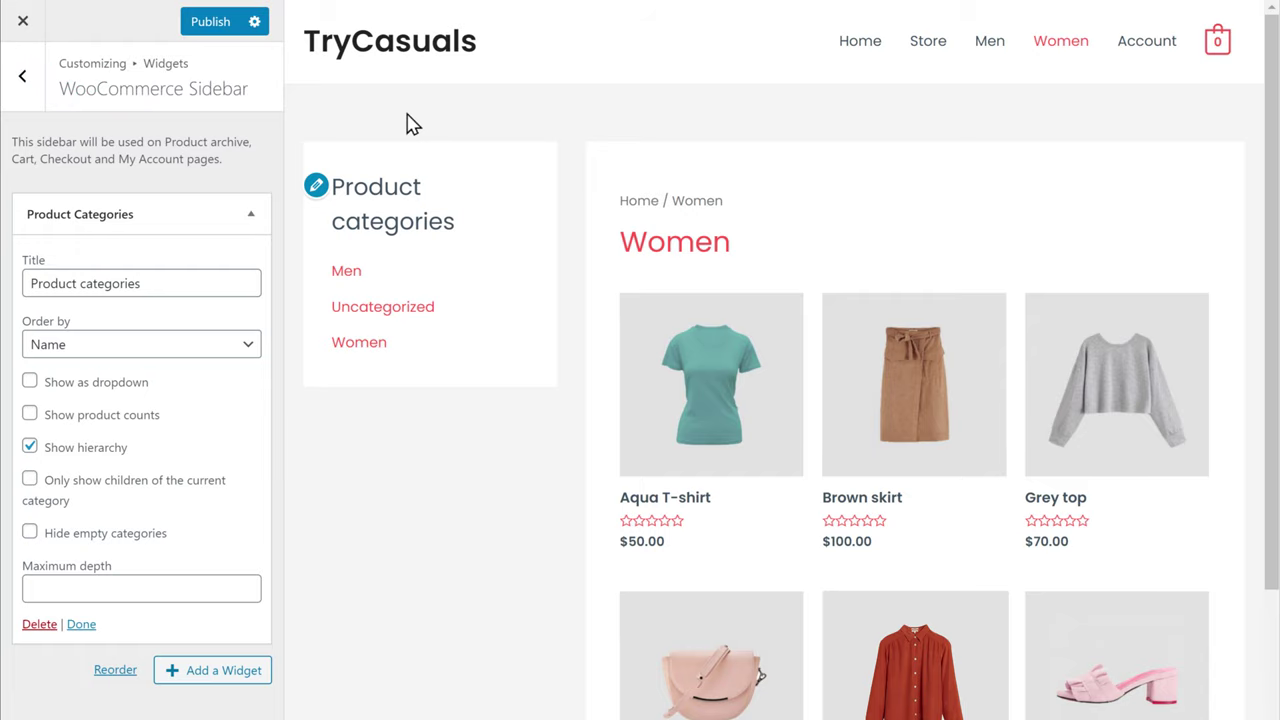
Publish the Product Categories widget changes, and view the Uncategorized category page from the store site's sidebar
click(219, 32)
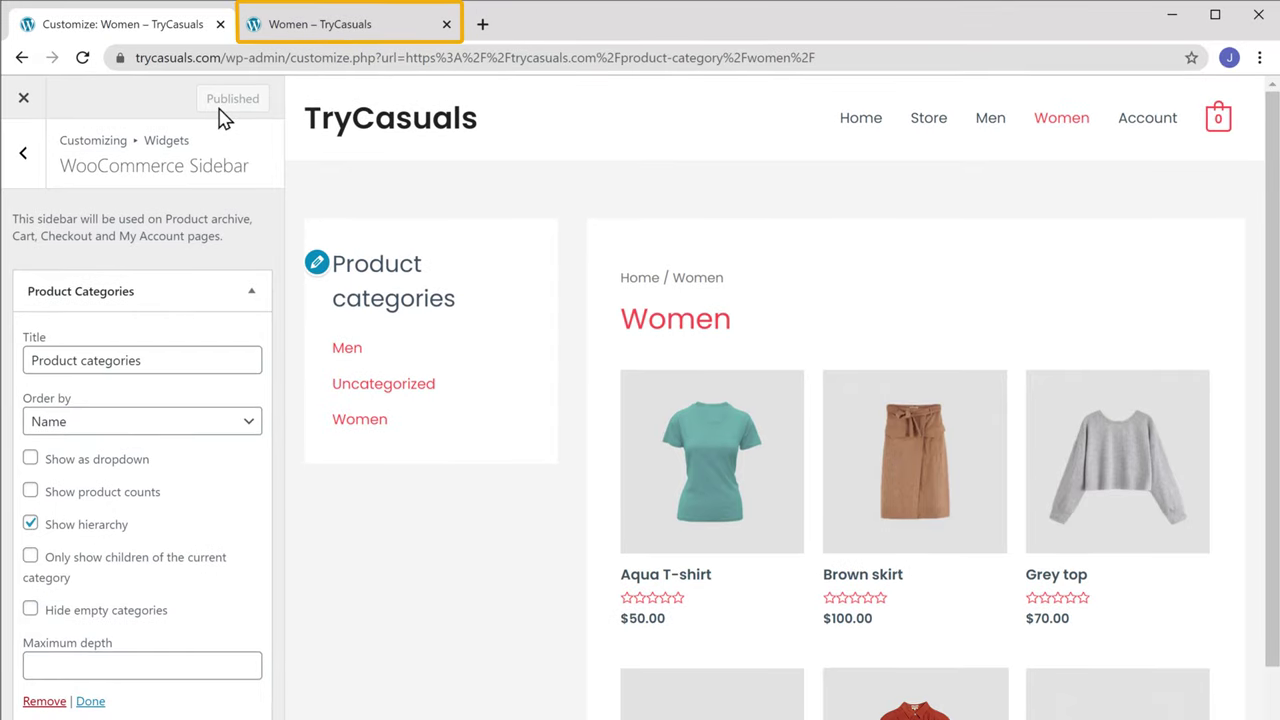
click(332, 38)
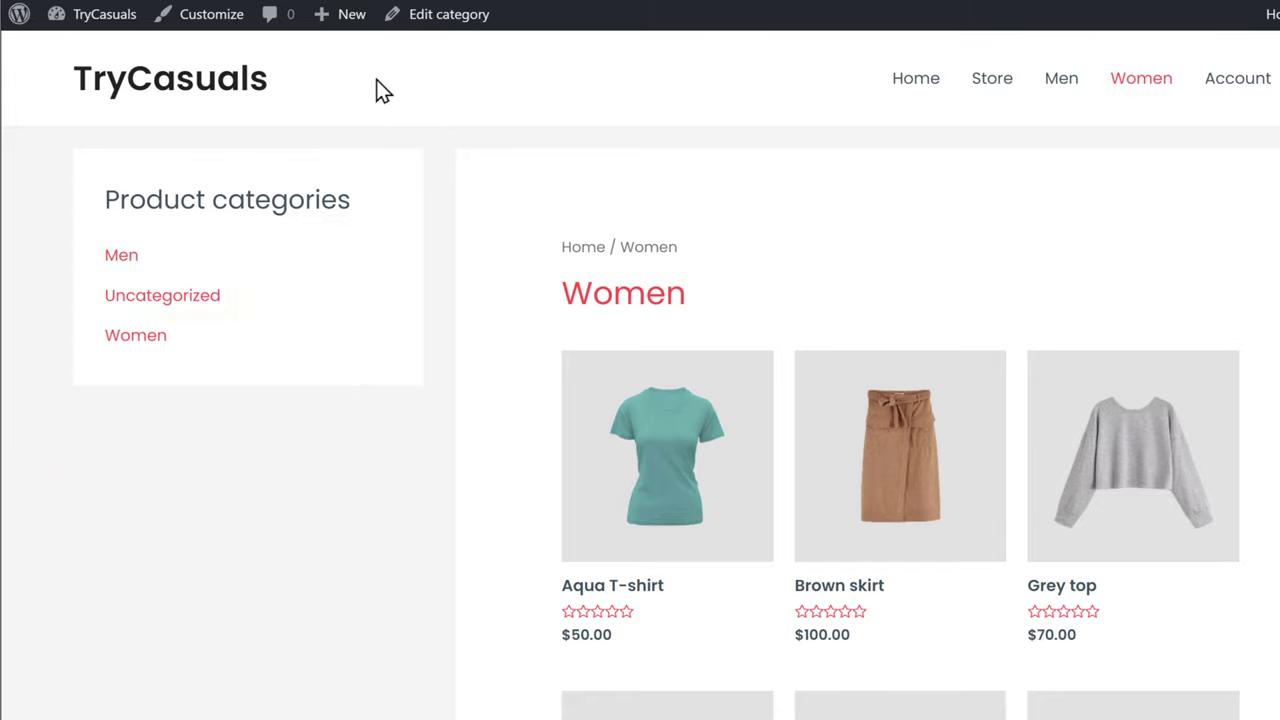
click(127, 303)
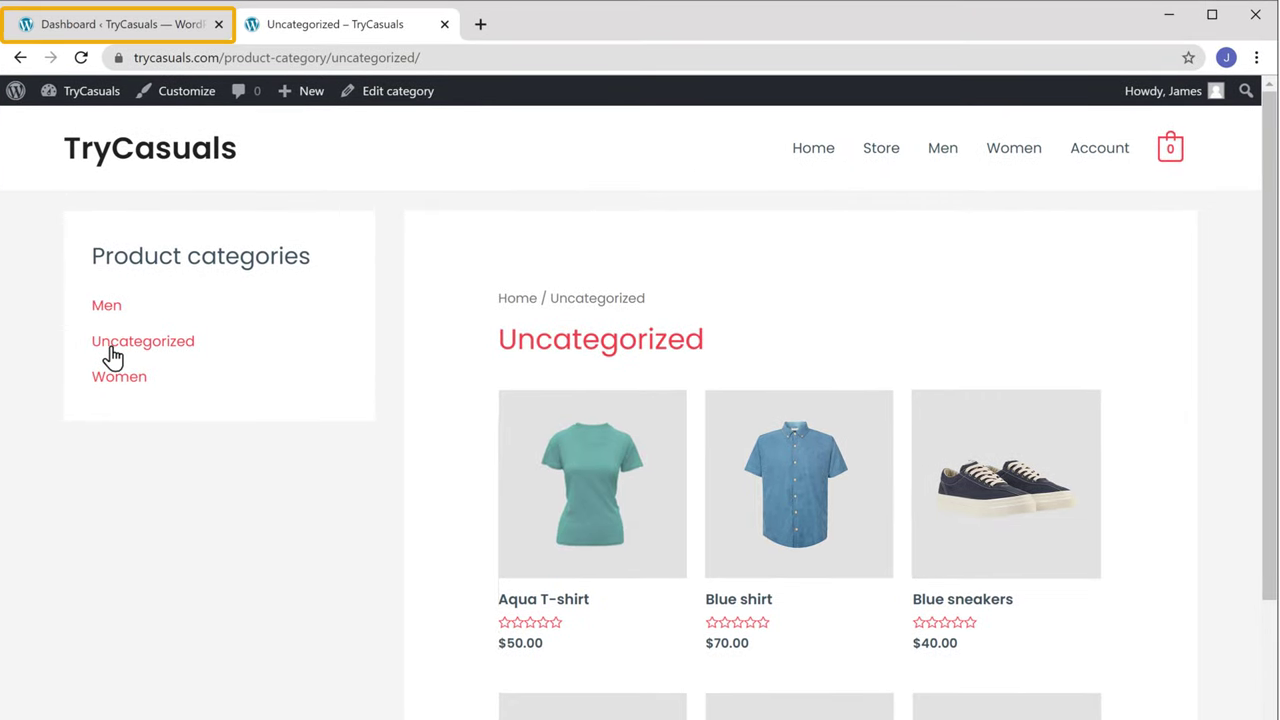
Rename the Uncategorized product category to All Products, slug included, using Quick Edit, and refresh its page on the store site
click(64, 37)
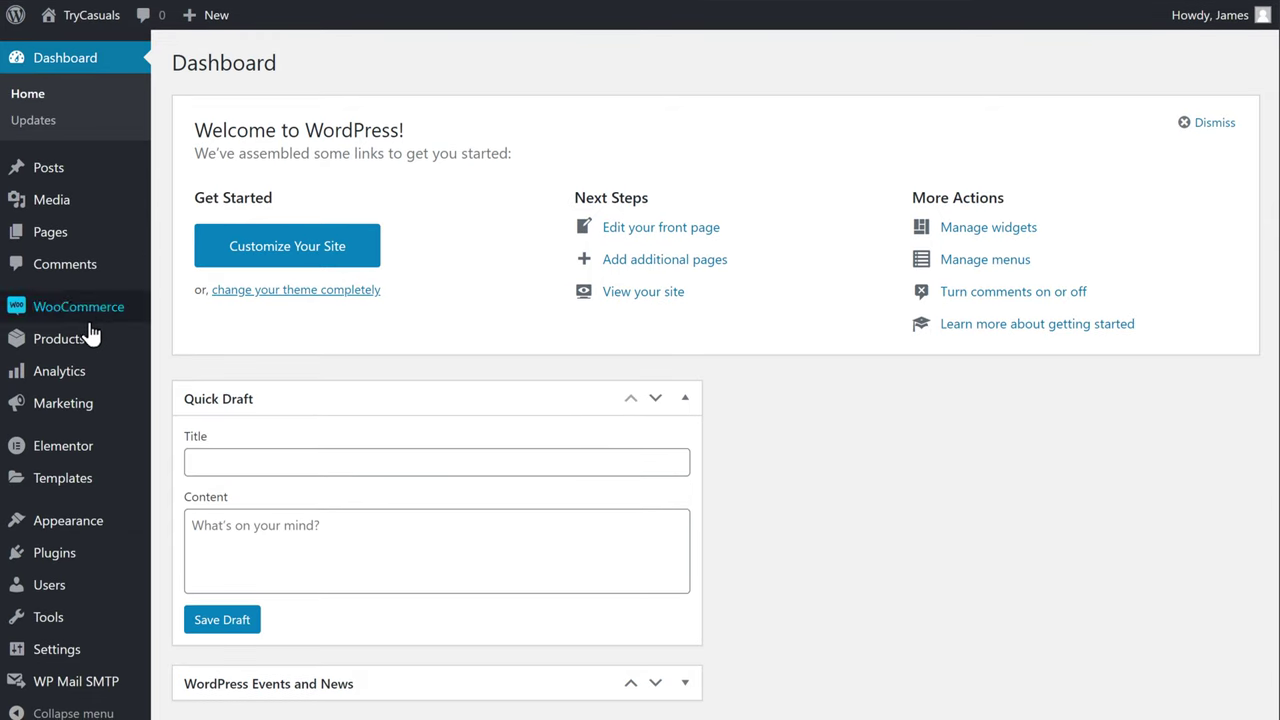
mouse_move(72, 431)
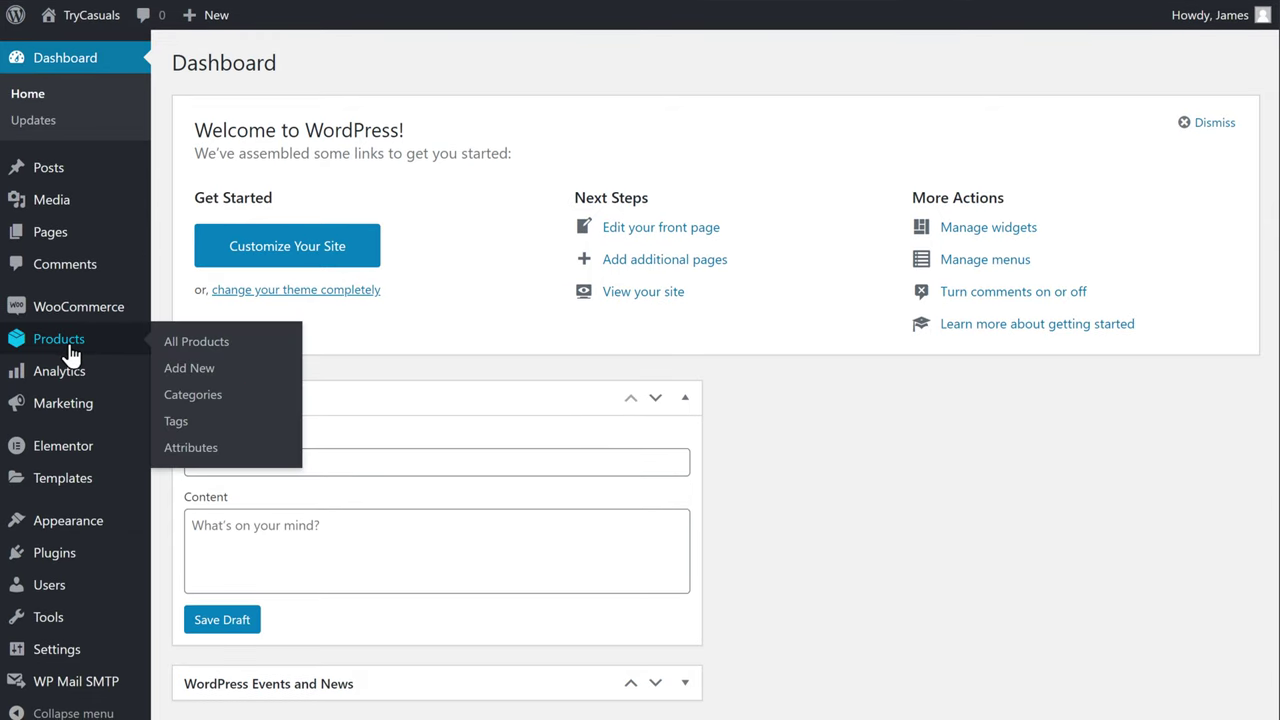
click(190, 395)
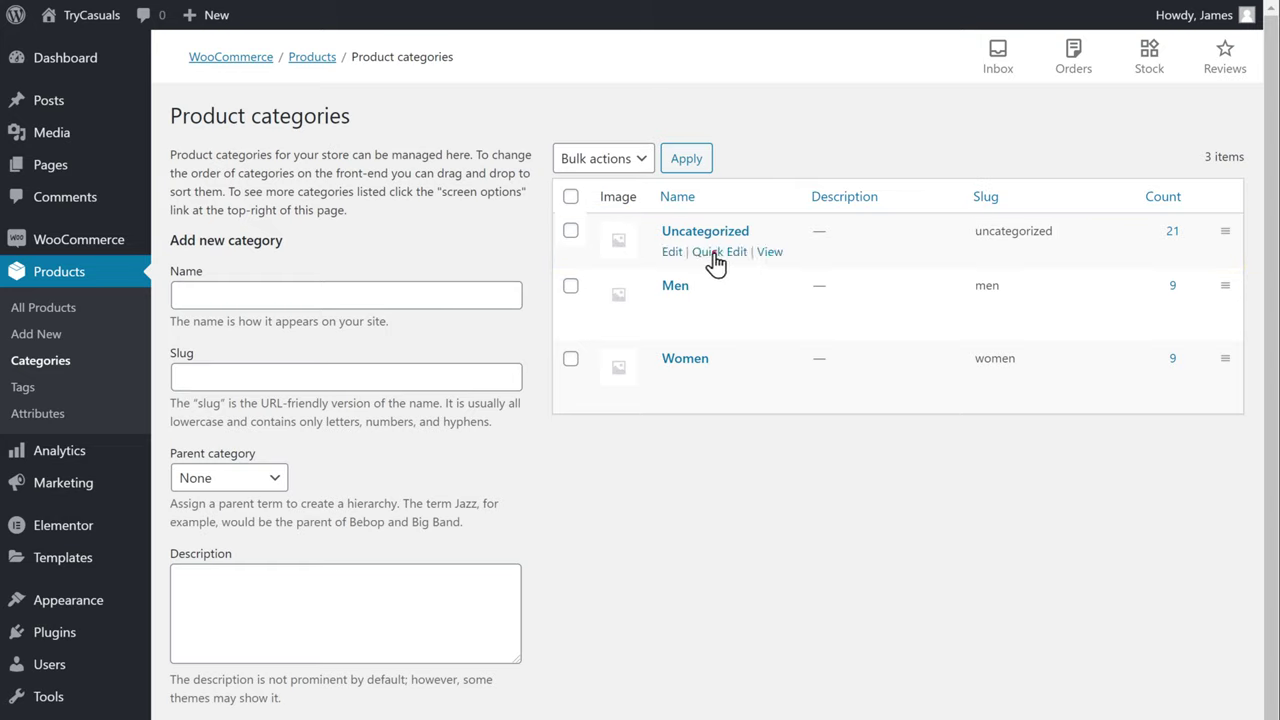
click(716, 258)
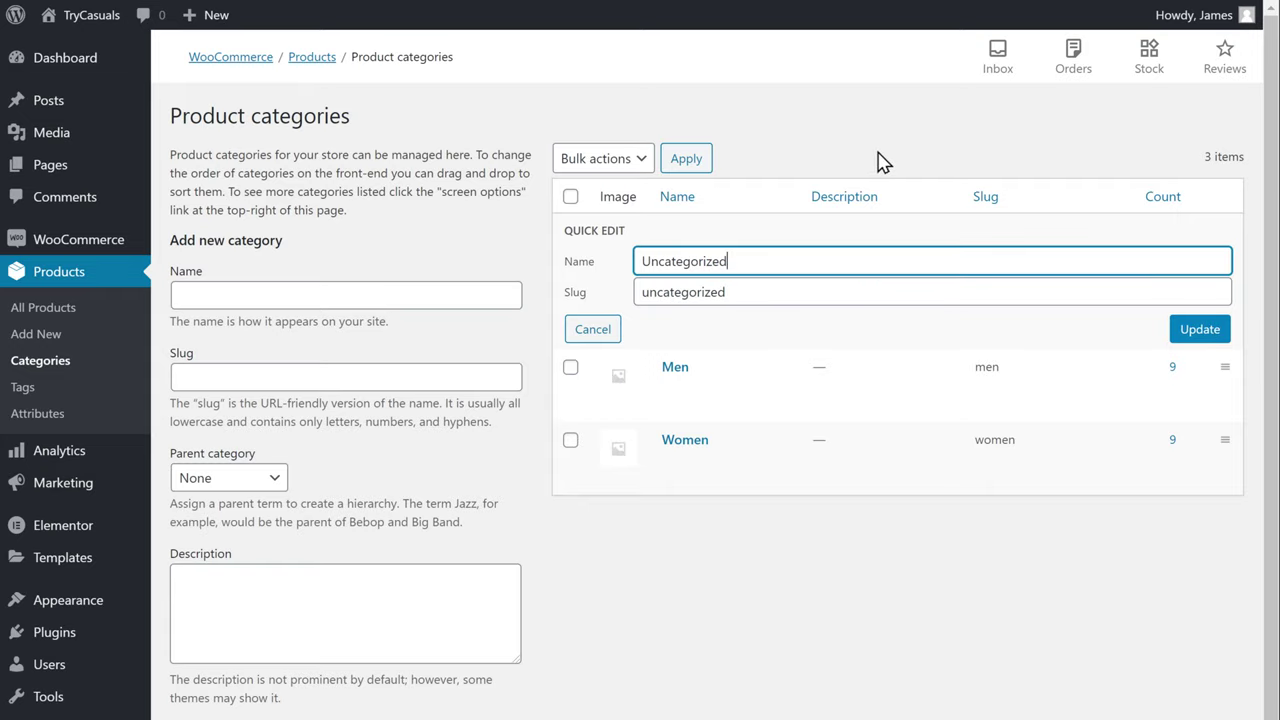
key(ctrl+a)
text(All Prod)
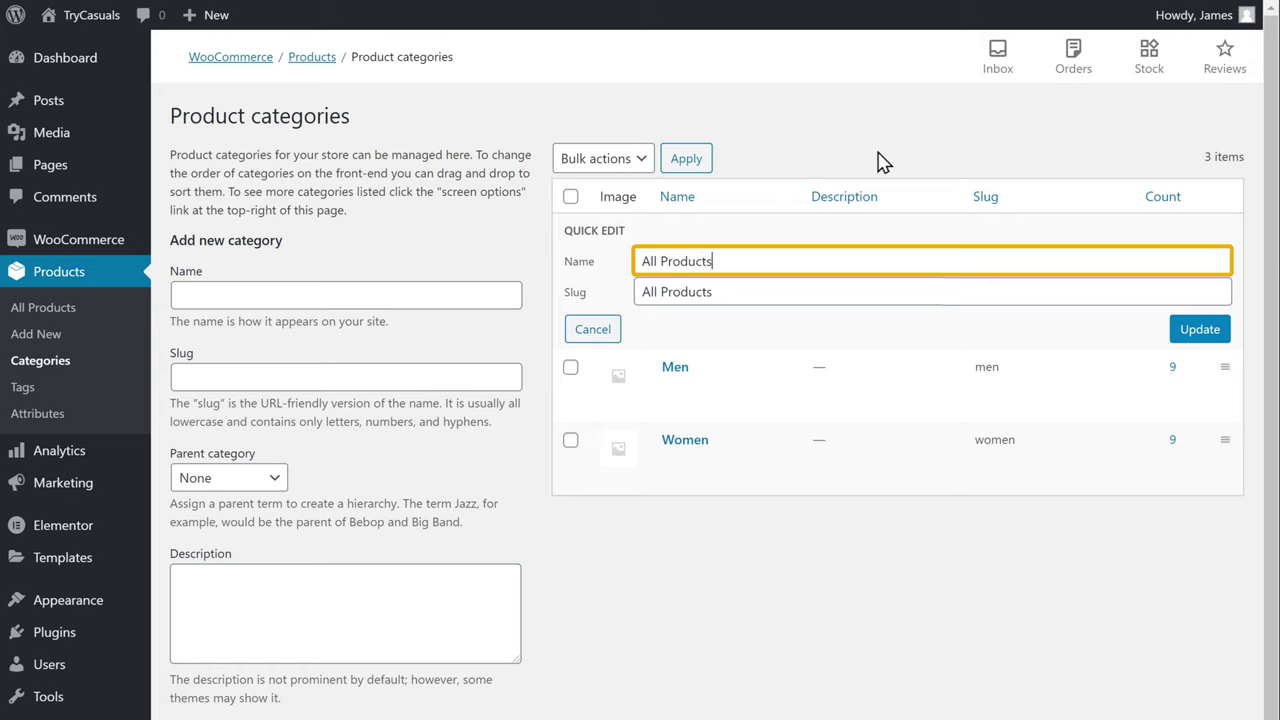
key(Tab)
key(Tab)
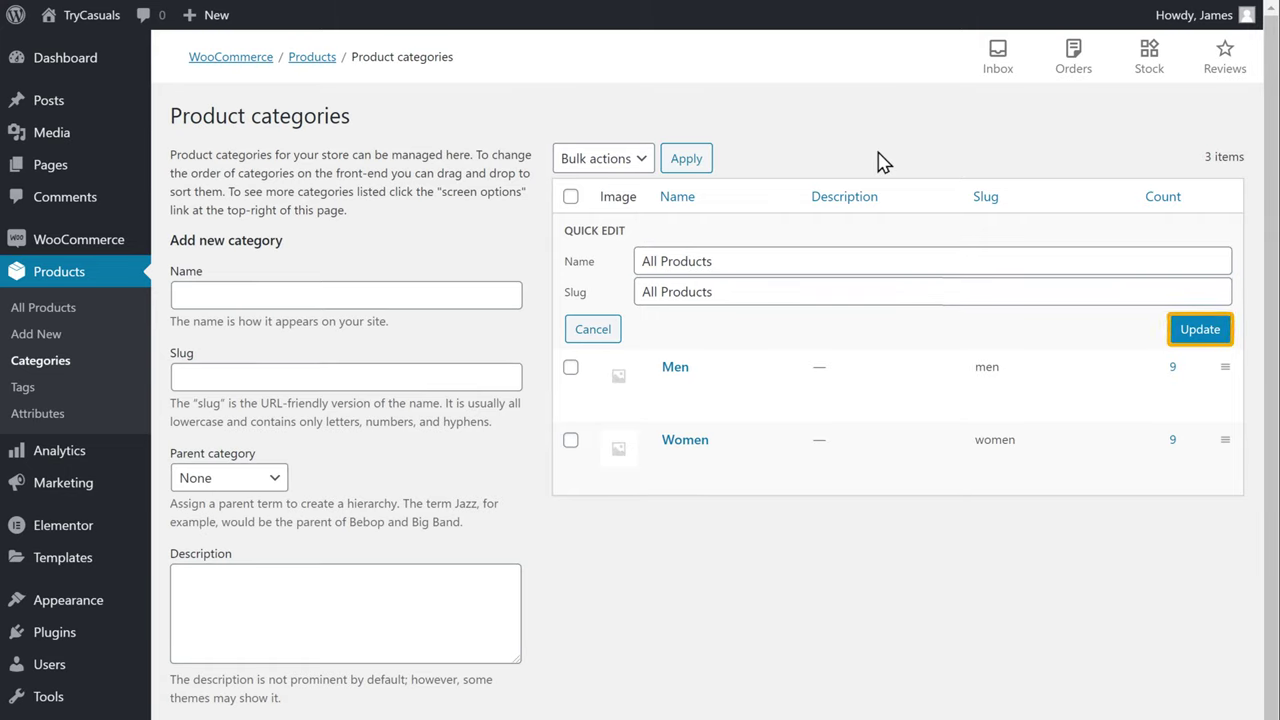
click(882, 162)
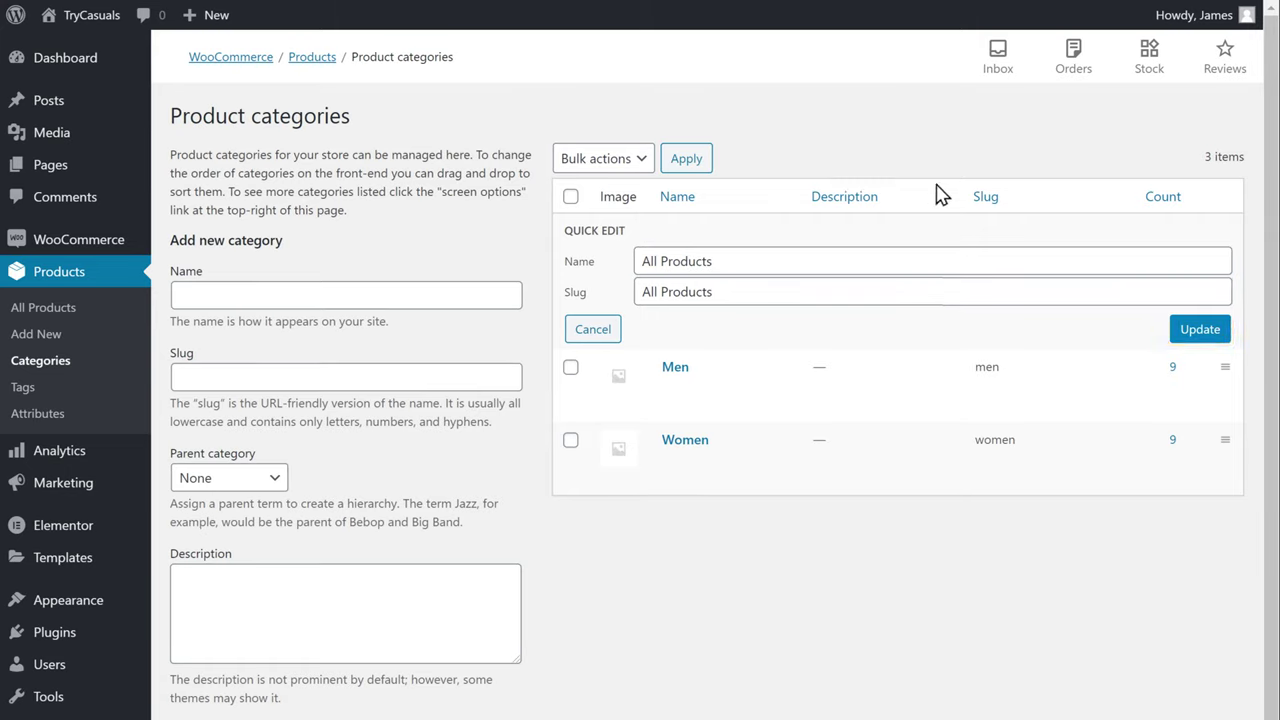
click(1192, 338)
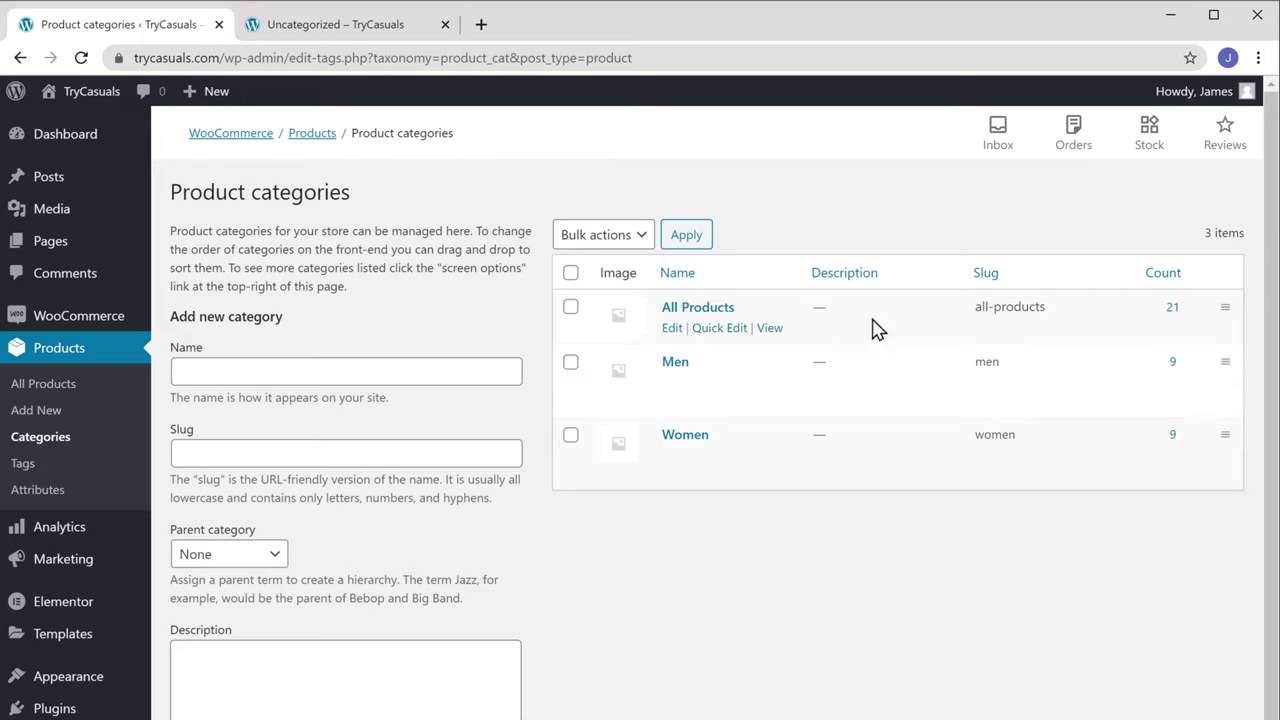
click(298, 47)
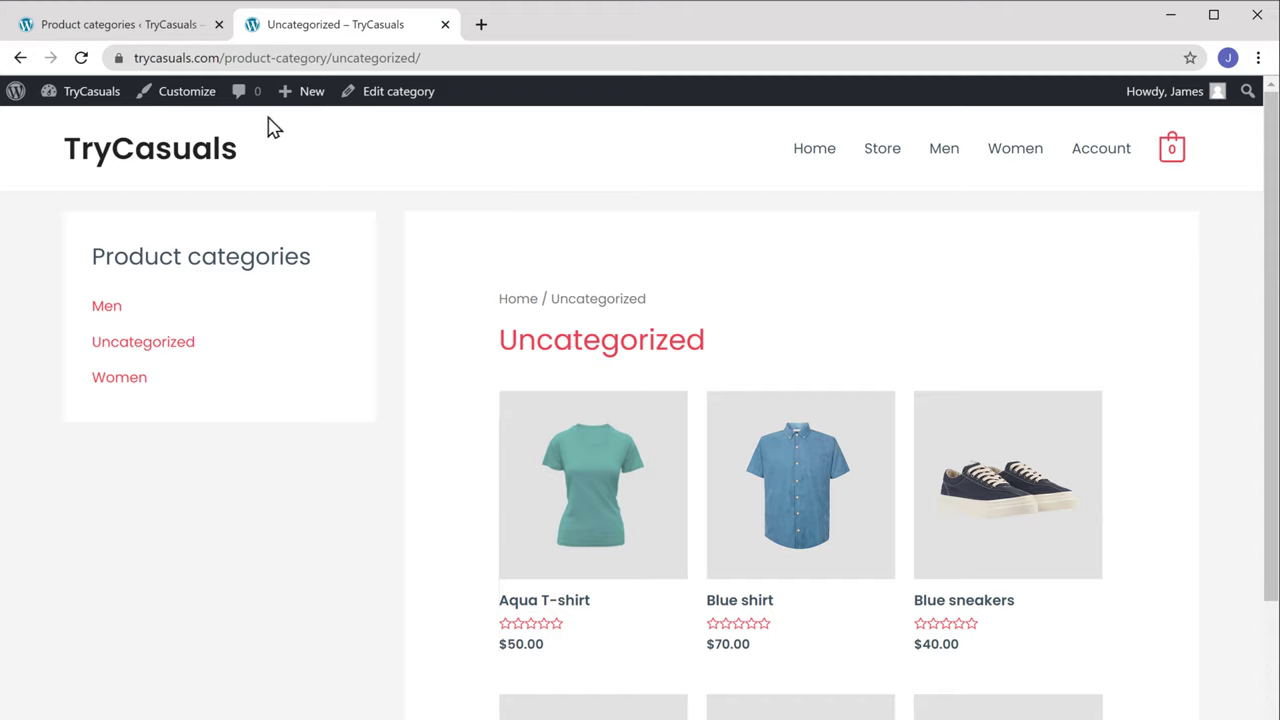
click(83, 58)
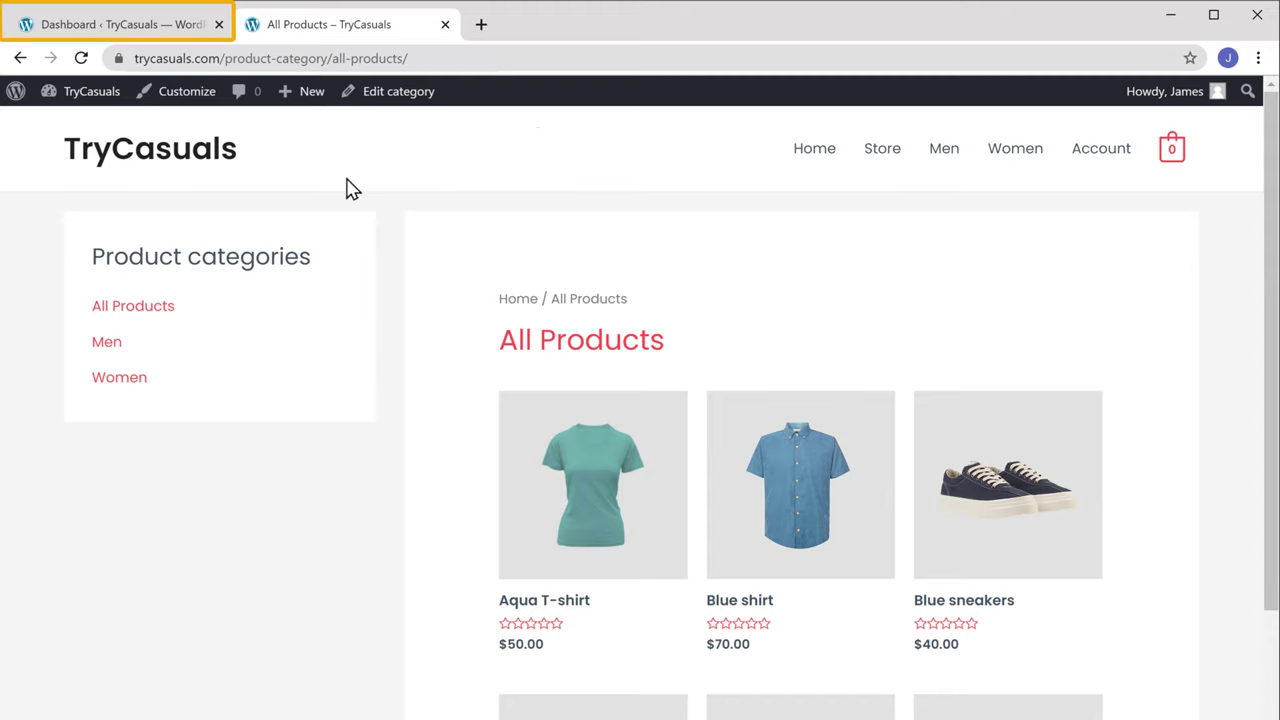
Add a new product category named Shoes with Men as its parent category
click(60, 34)
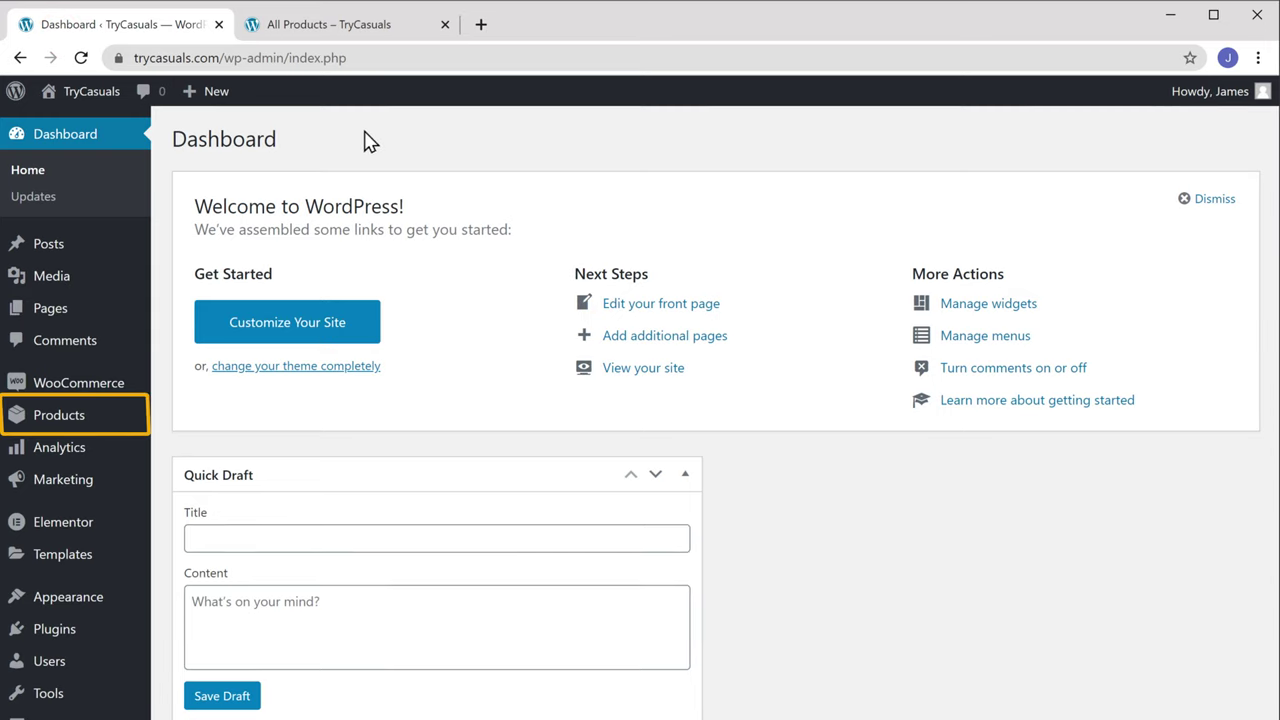
key(F11)
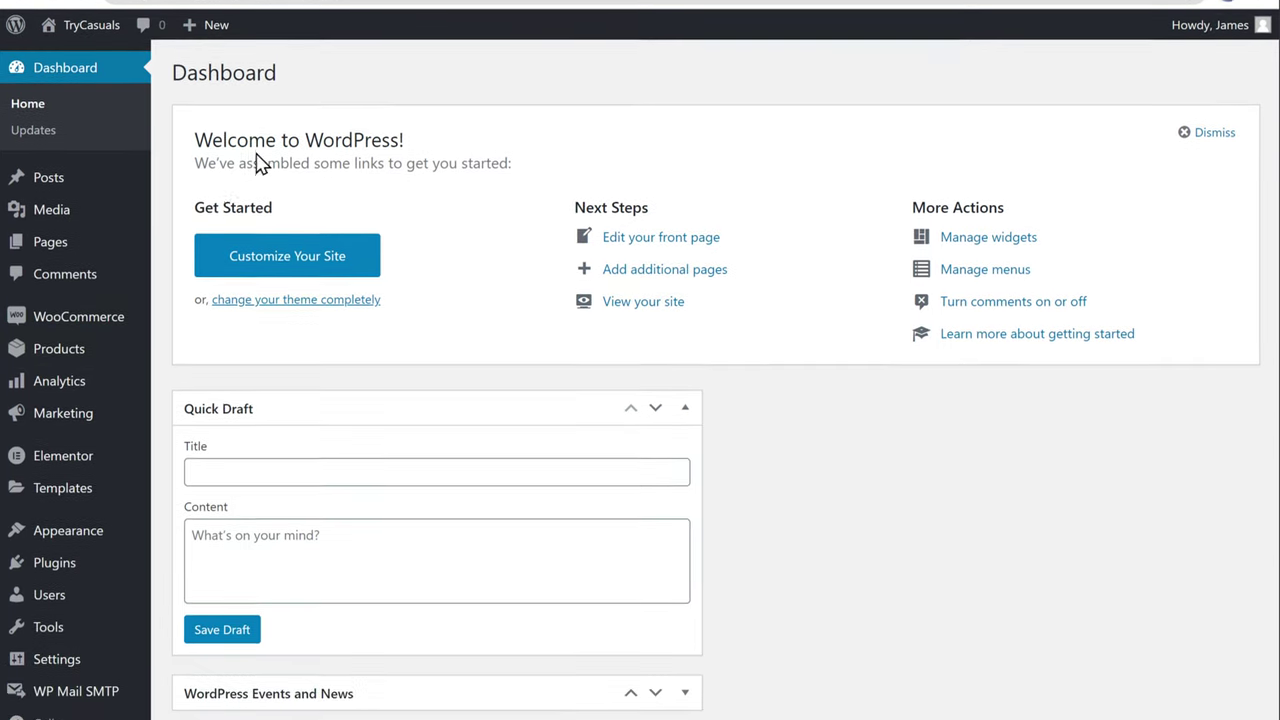
mouse_move(41, 347)
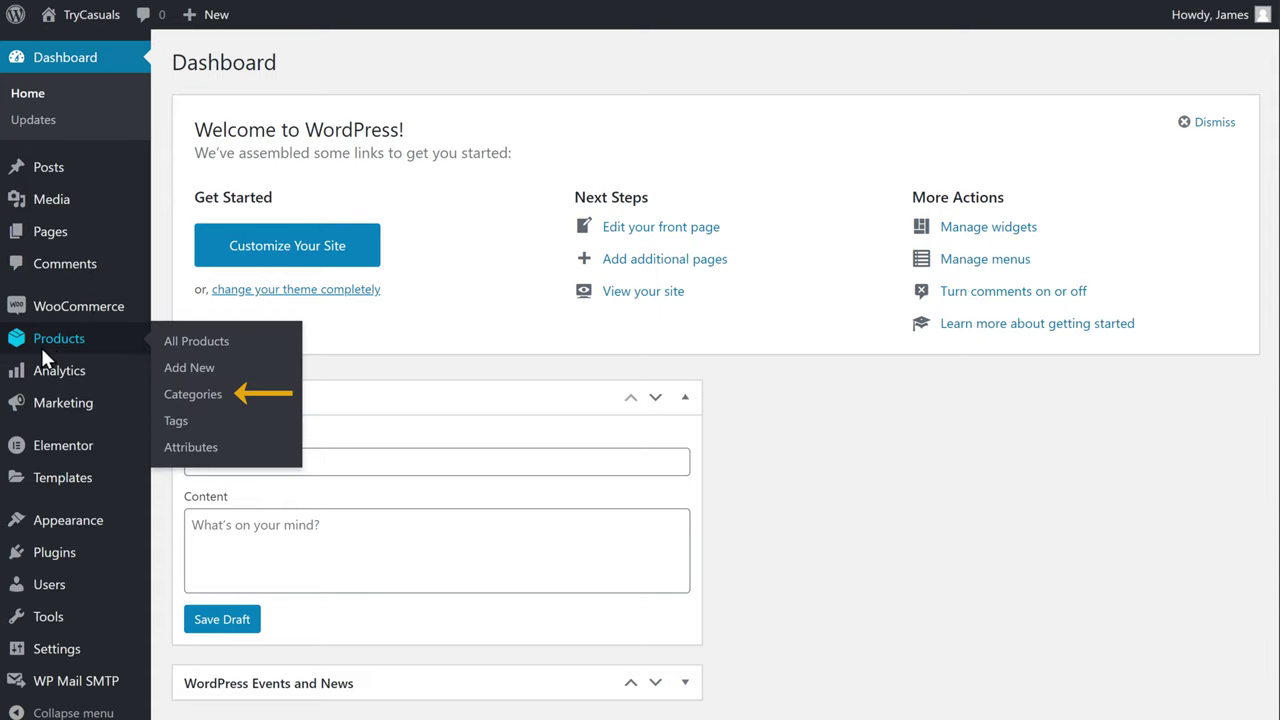
click(176, 402)
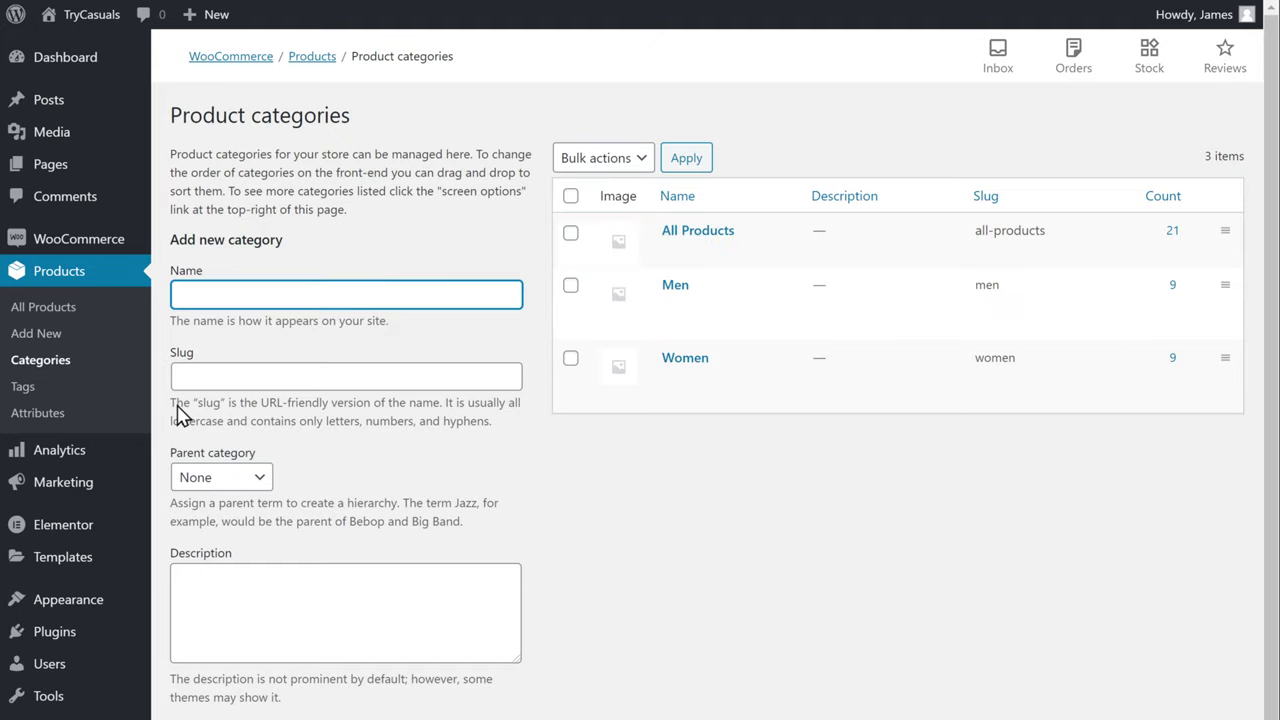
text(Shoes)
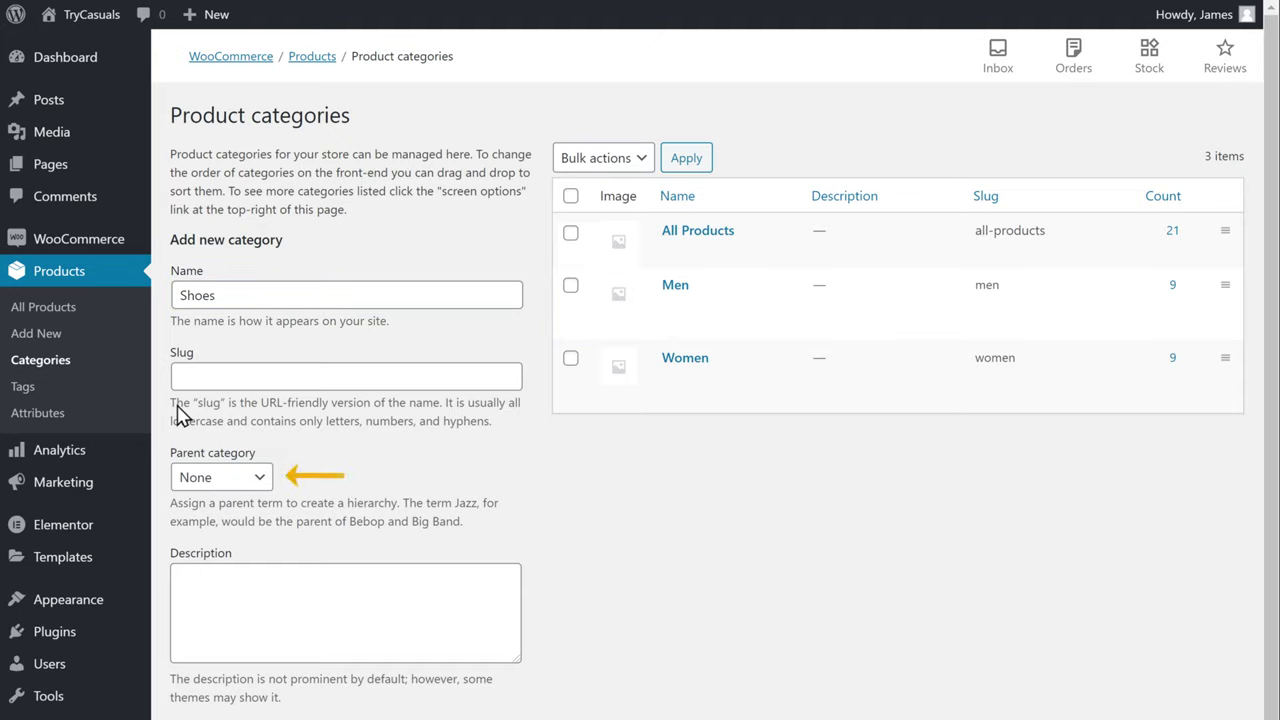
click(225, 479)
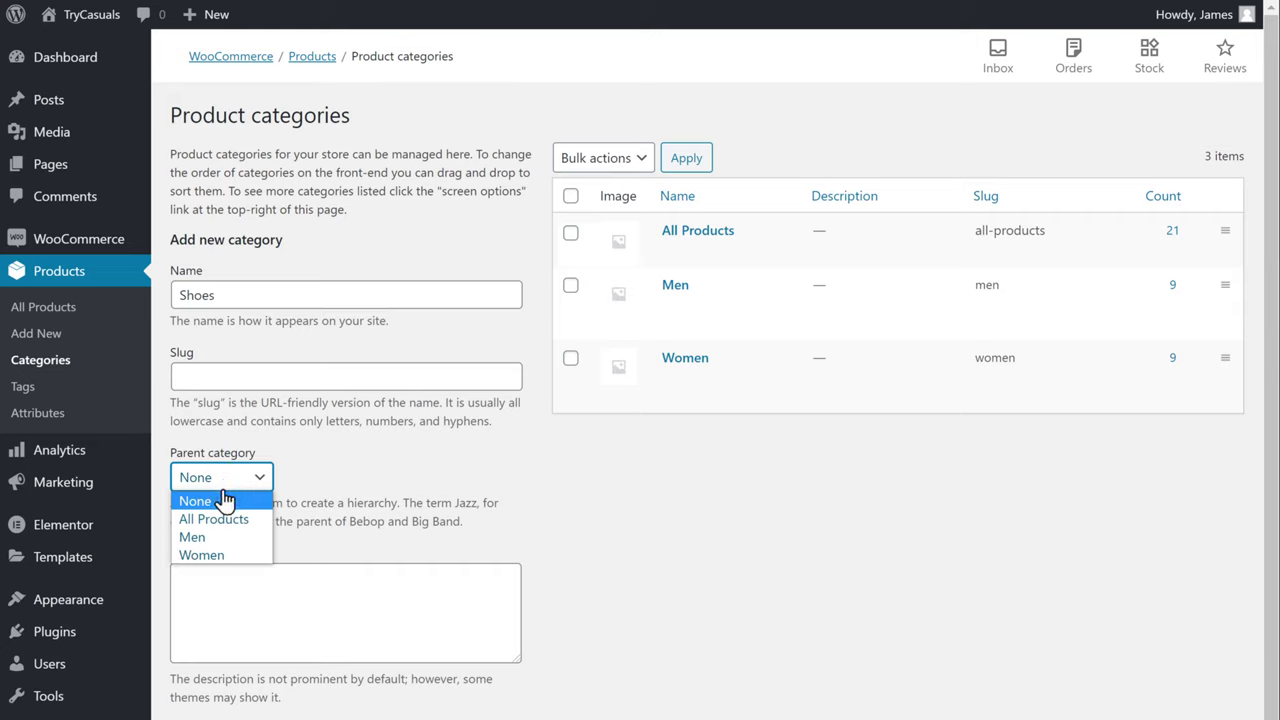
click(191, 545)
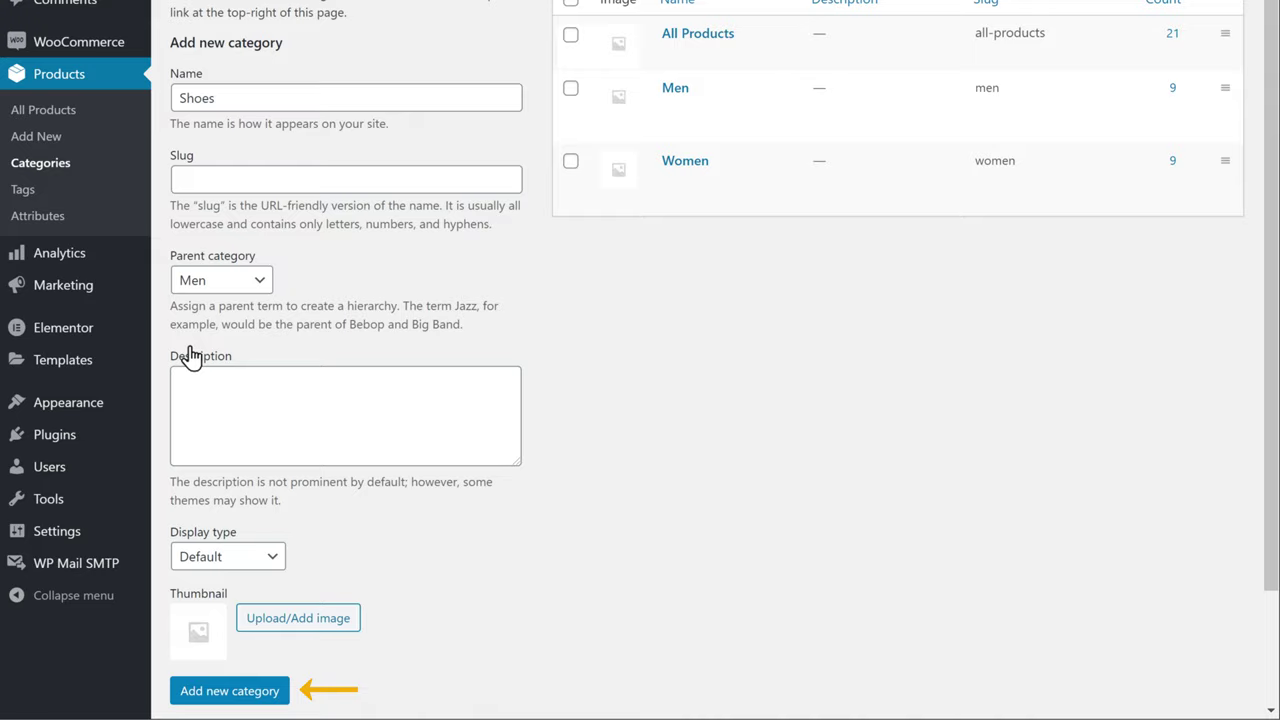
click(222, 698)
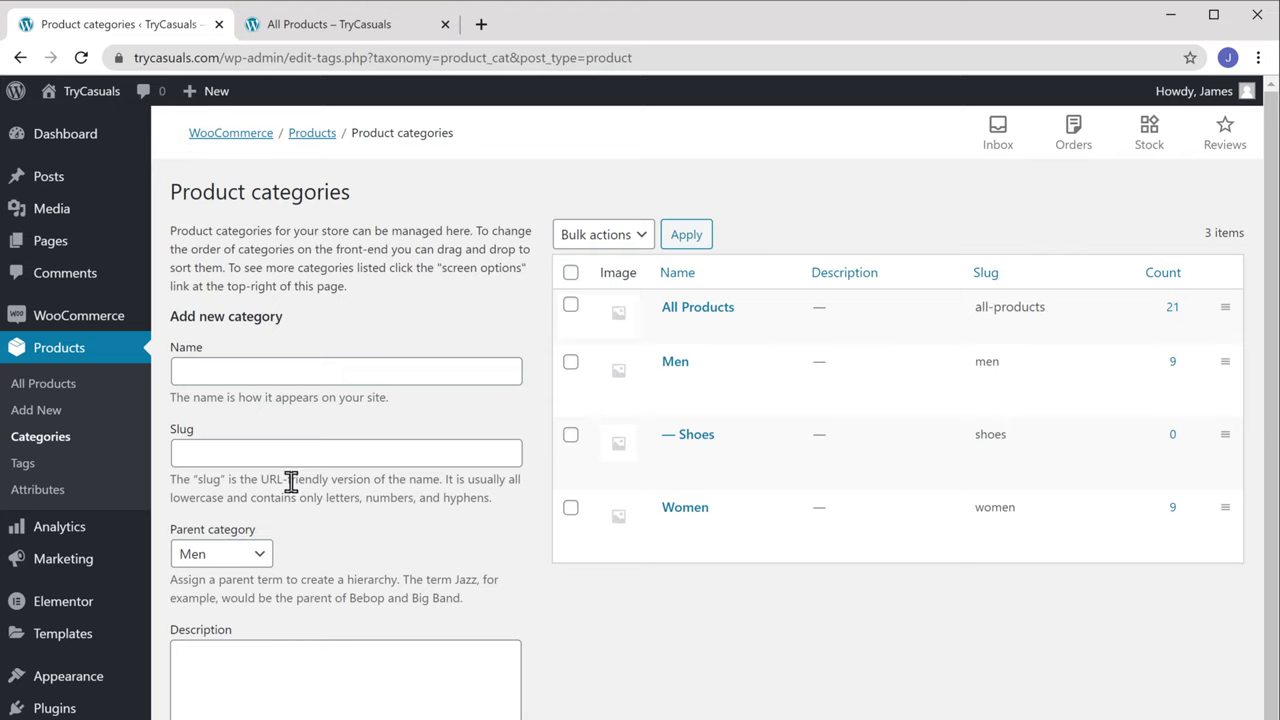
Refresh the store site and view the Shoes subcategory page from the sidebar's product categories
click(308, 40)
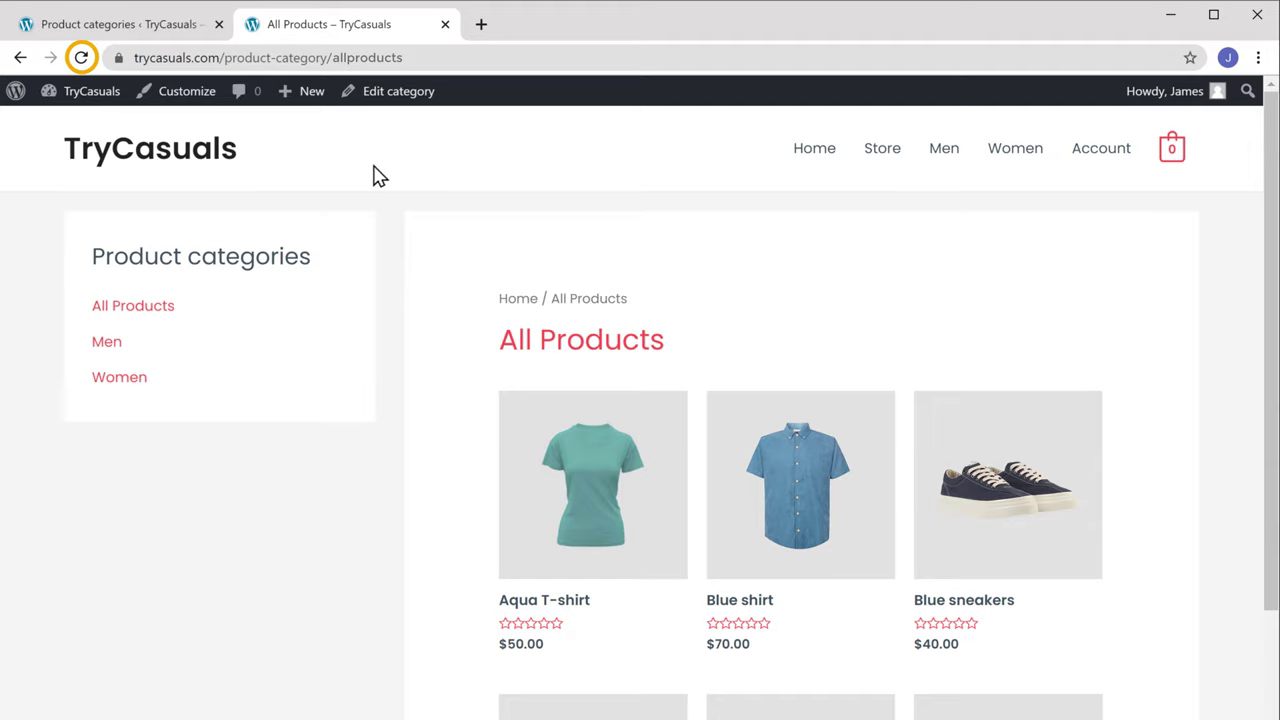
click(84, 59)
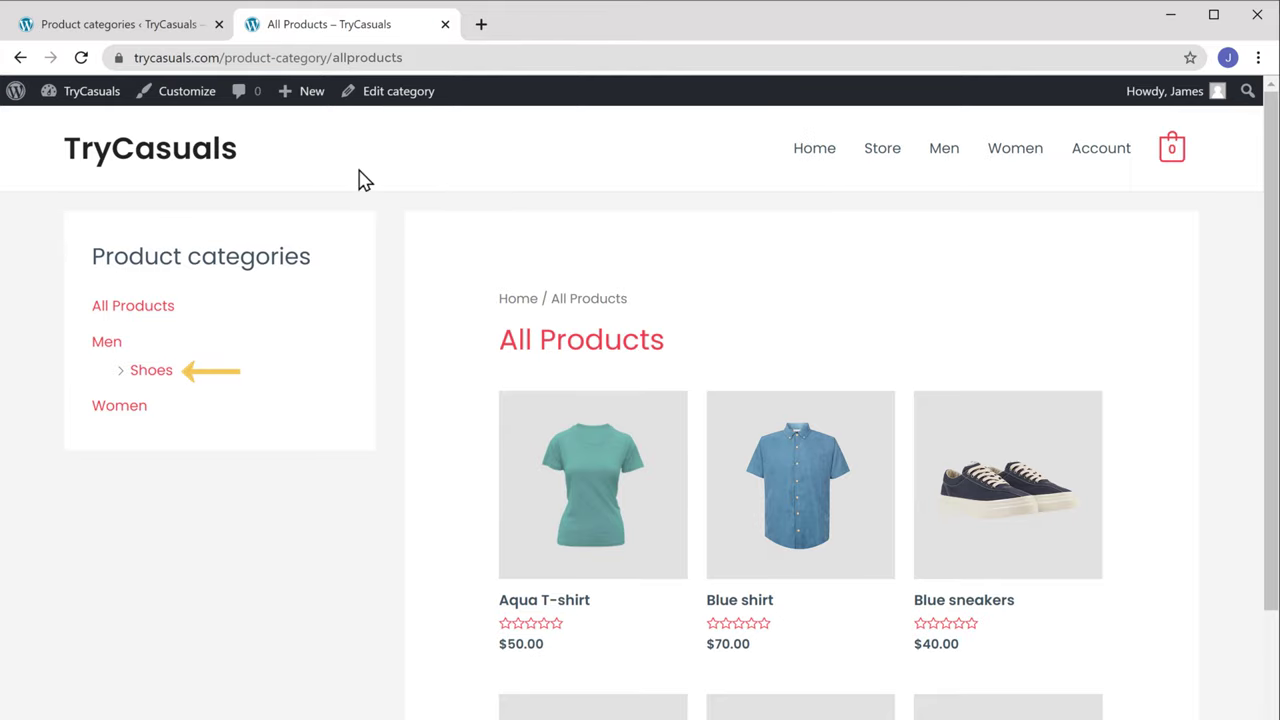
click(157, 378)
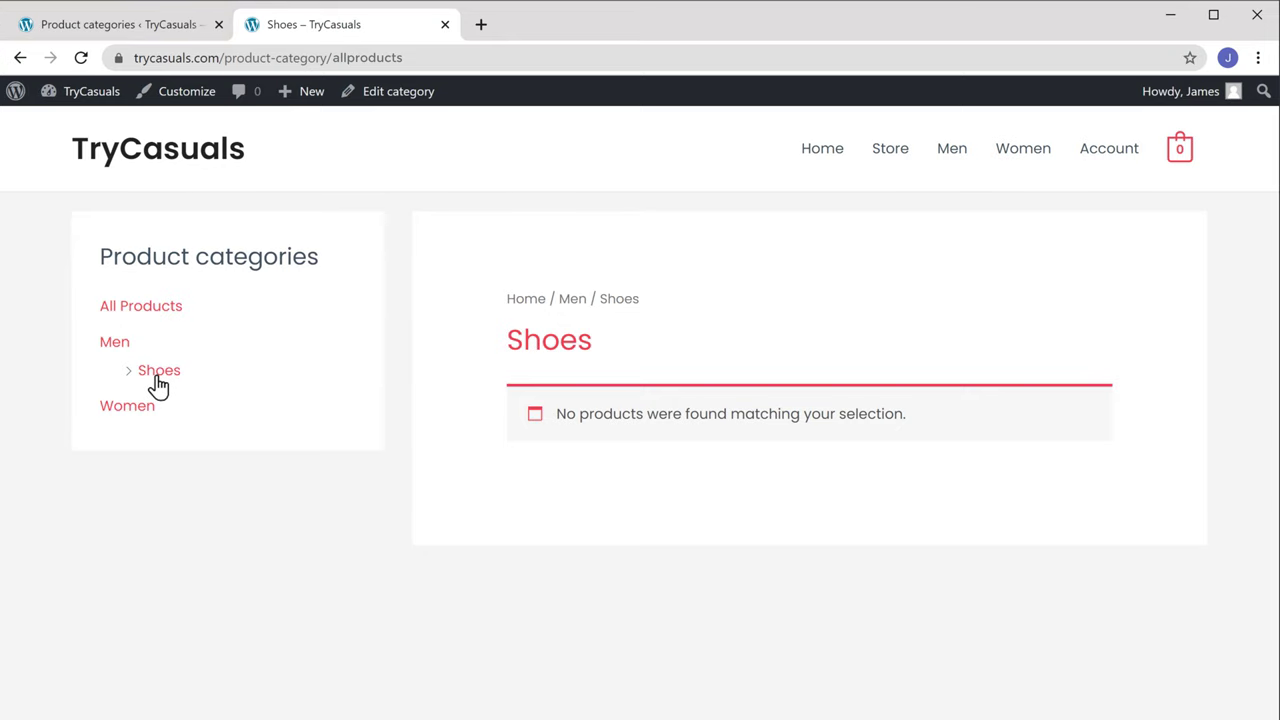
Bulk edit the Maroon, Blue and White sneakers products to assign them to the Shoes category
click(72, 36)
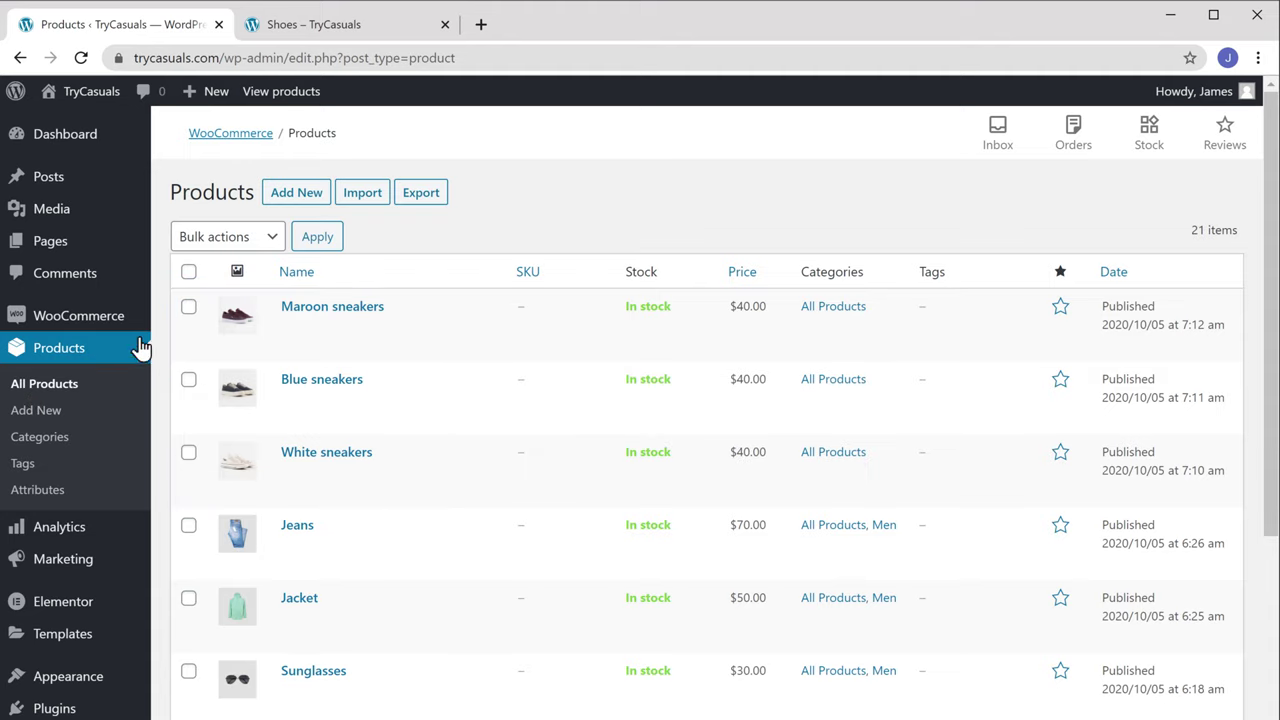
click(188, 307)
click(188, 380)
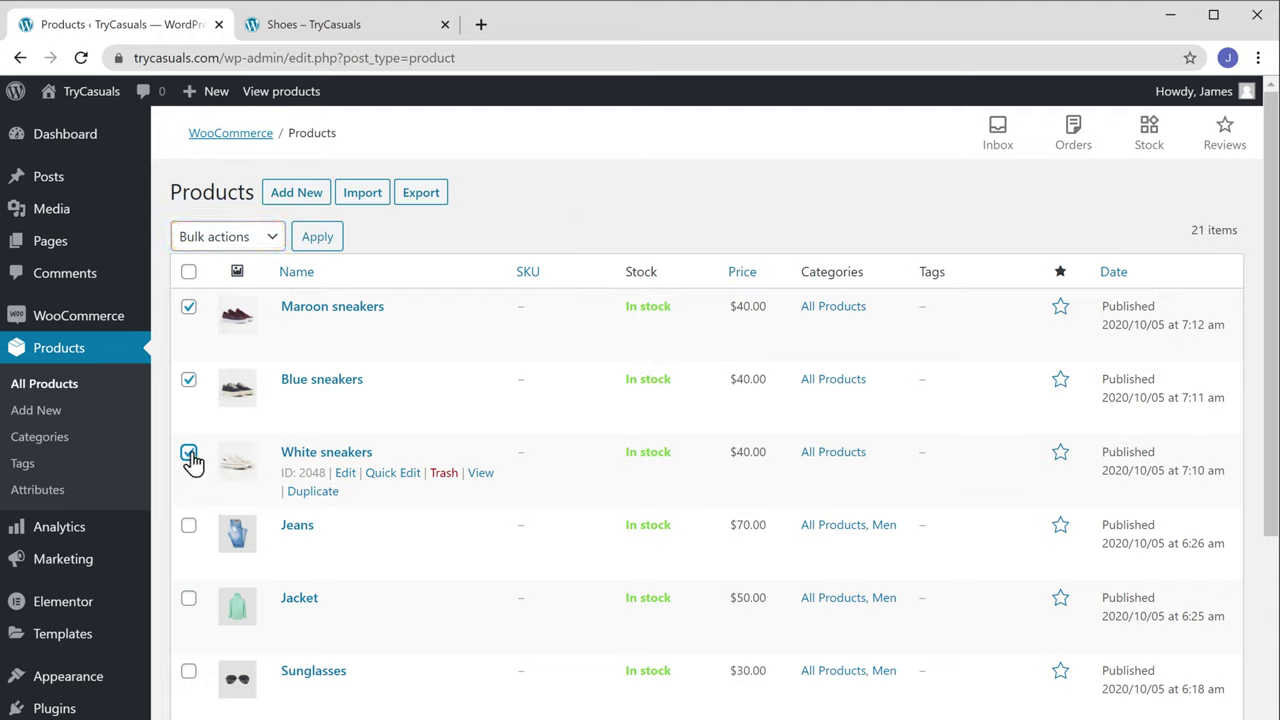
click(271, 243)
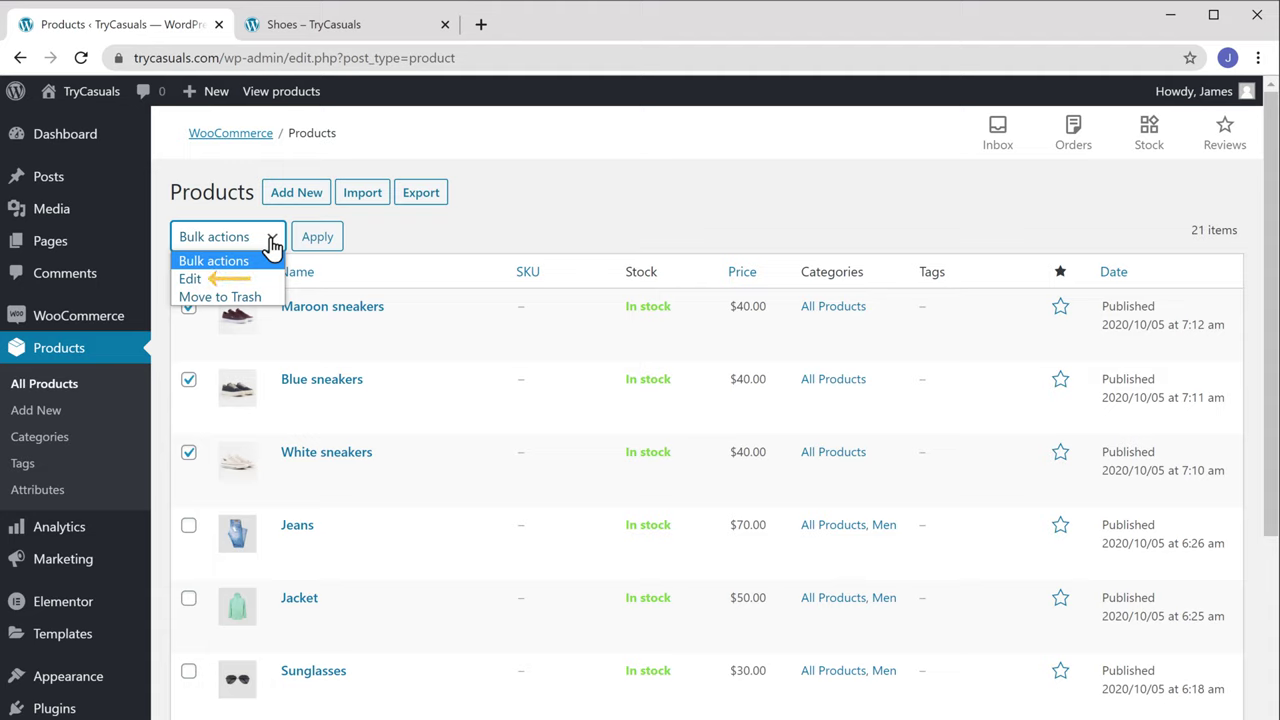
click(197, 282)
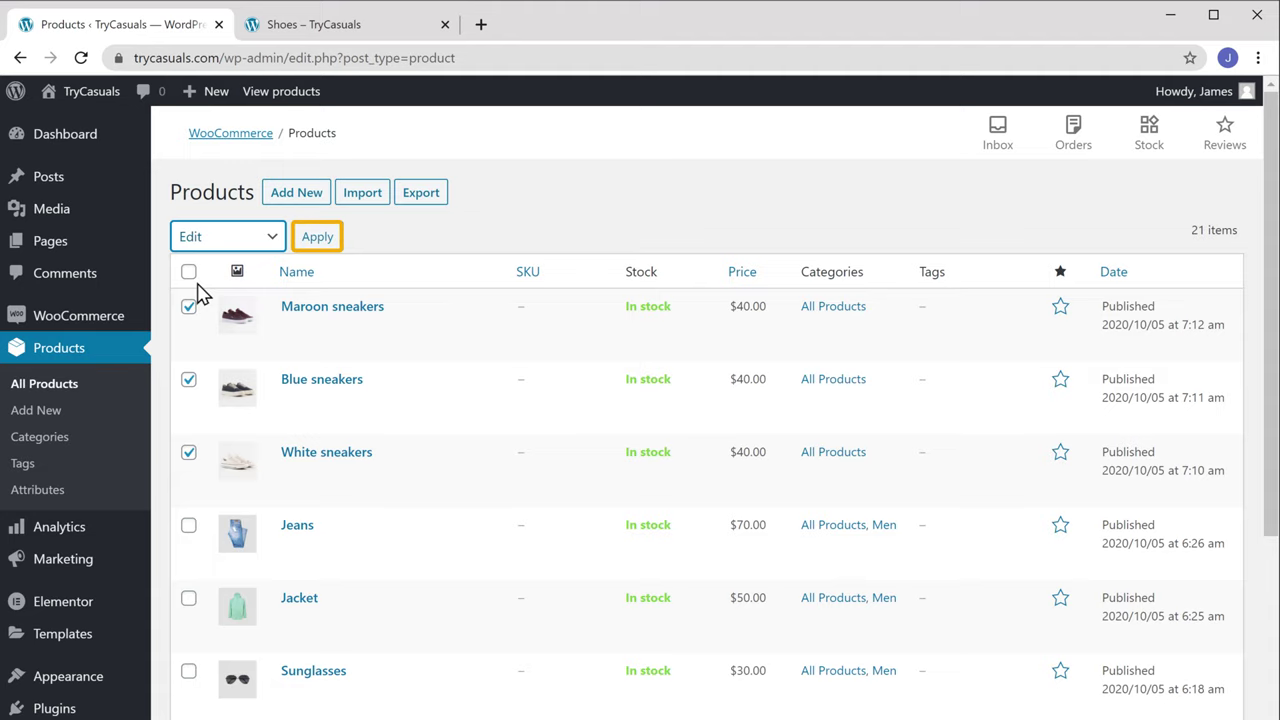
click(319, 245)
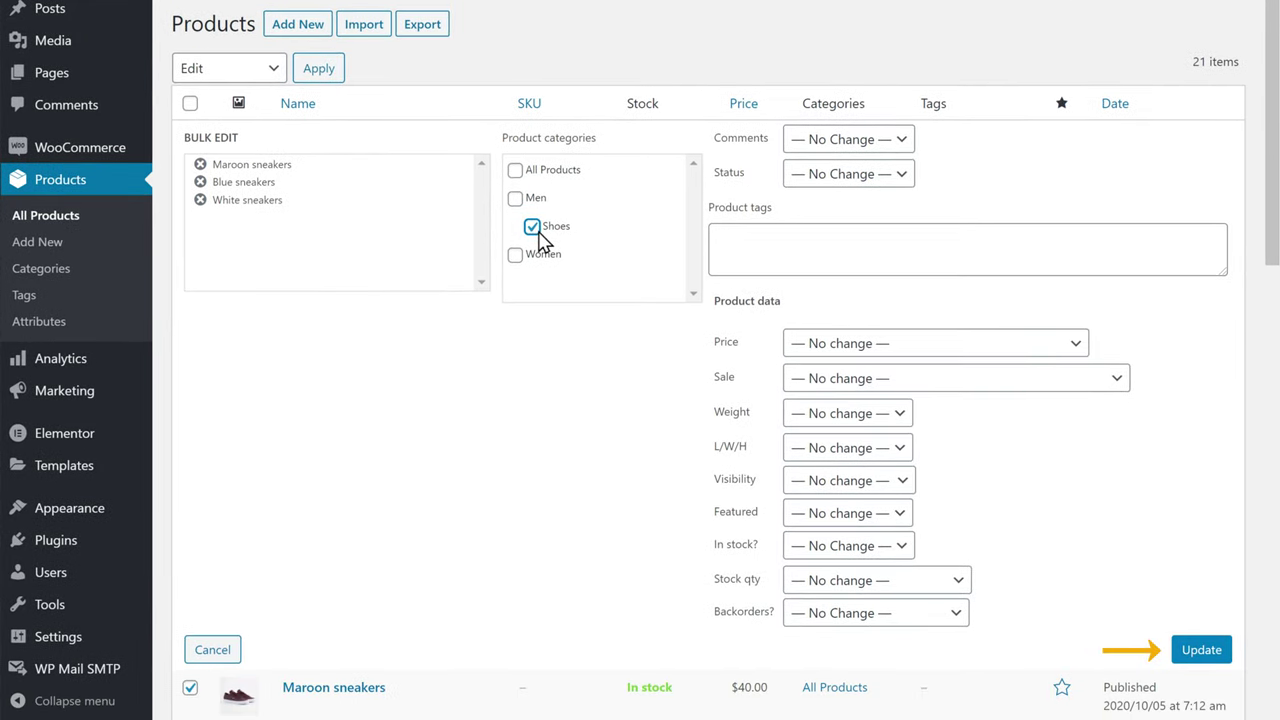
click(1200, 651)
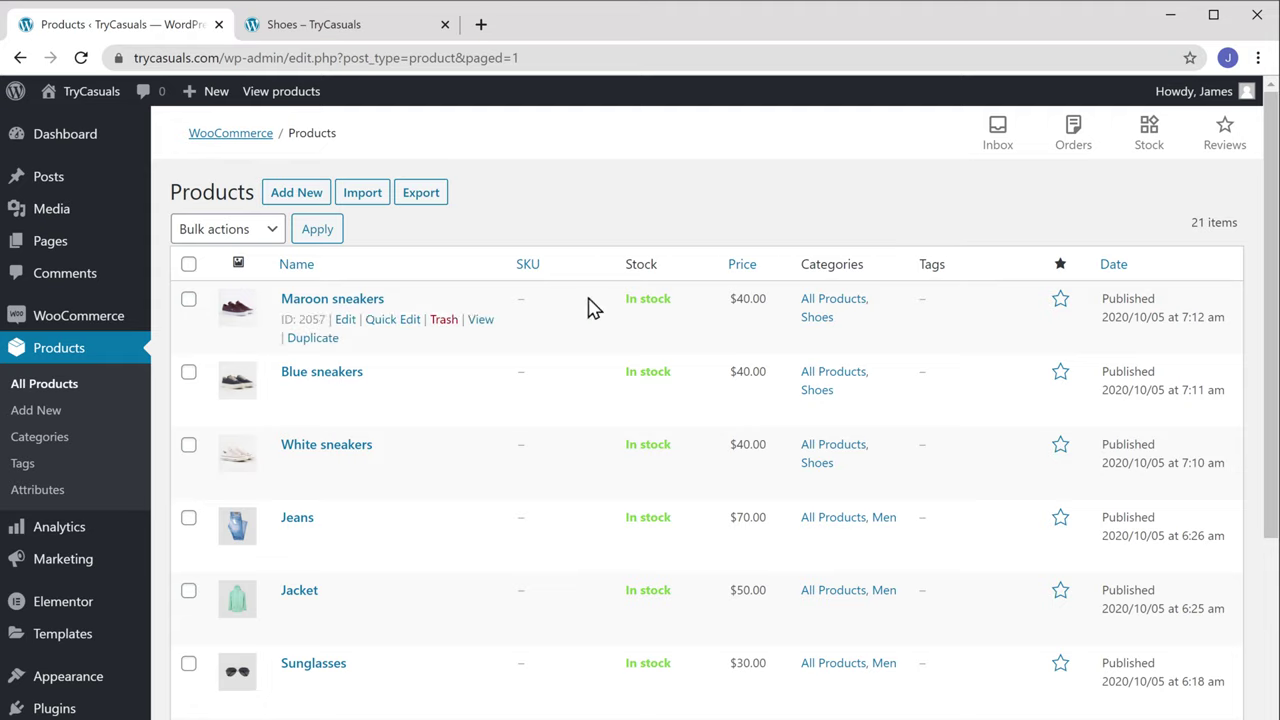
Refresh the store's Shoes category page, and view Shoes through the Men submenu of the site's navigation
click(271, 38)
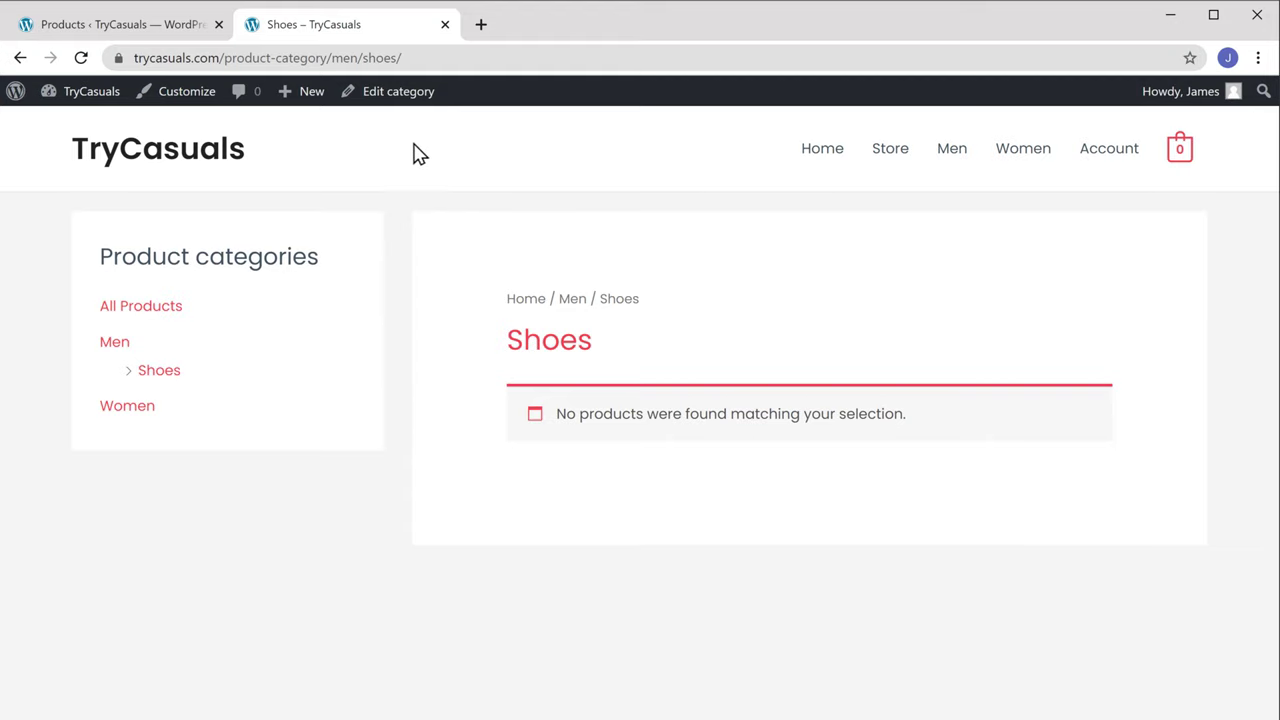
click(82, 58)
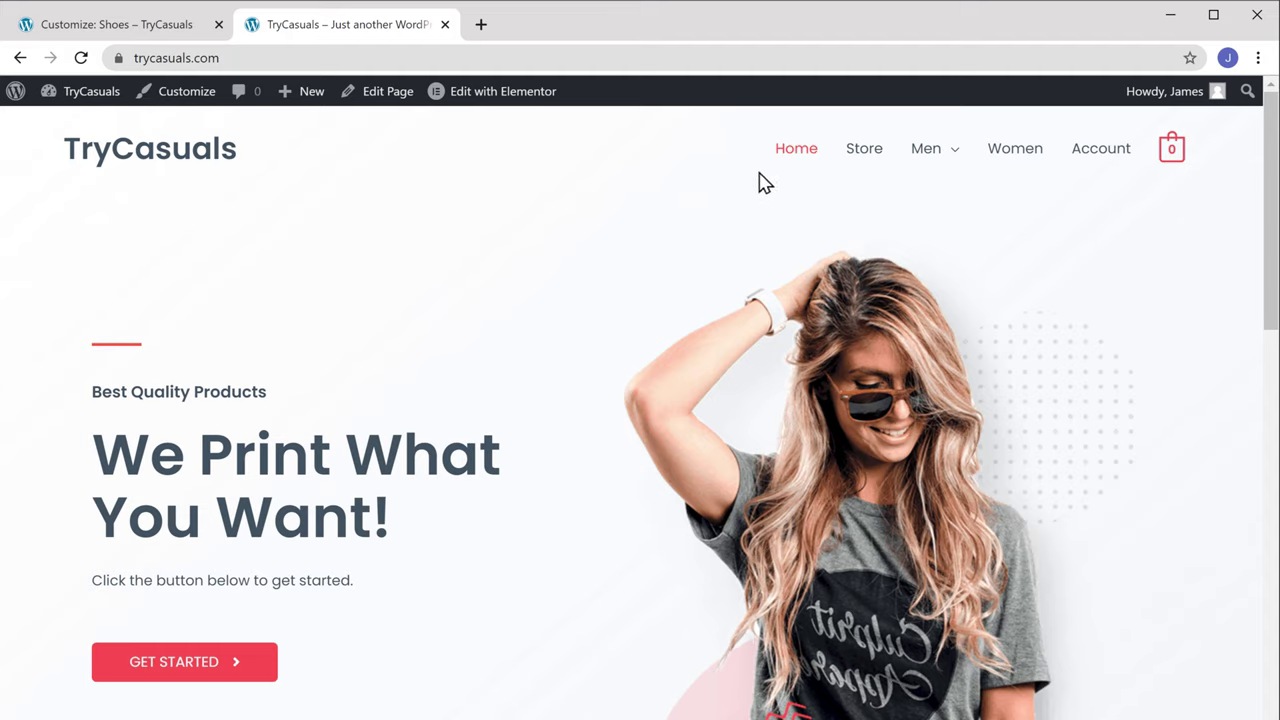
mouse_move(938, 166)
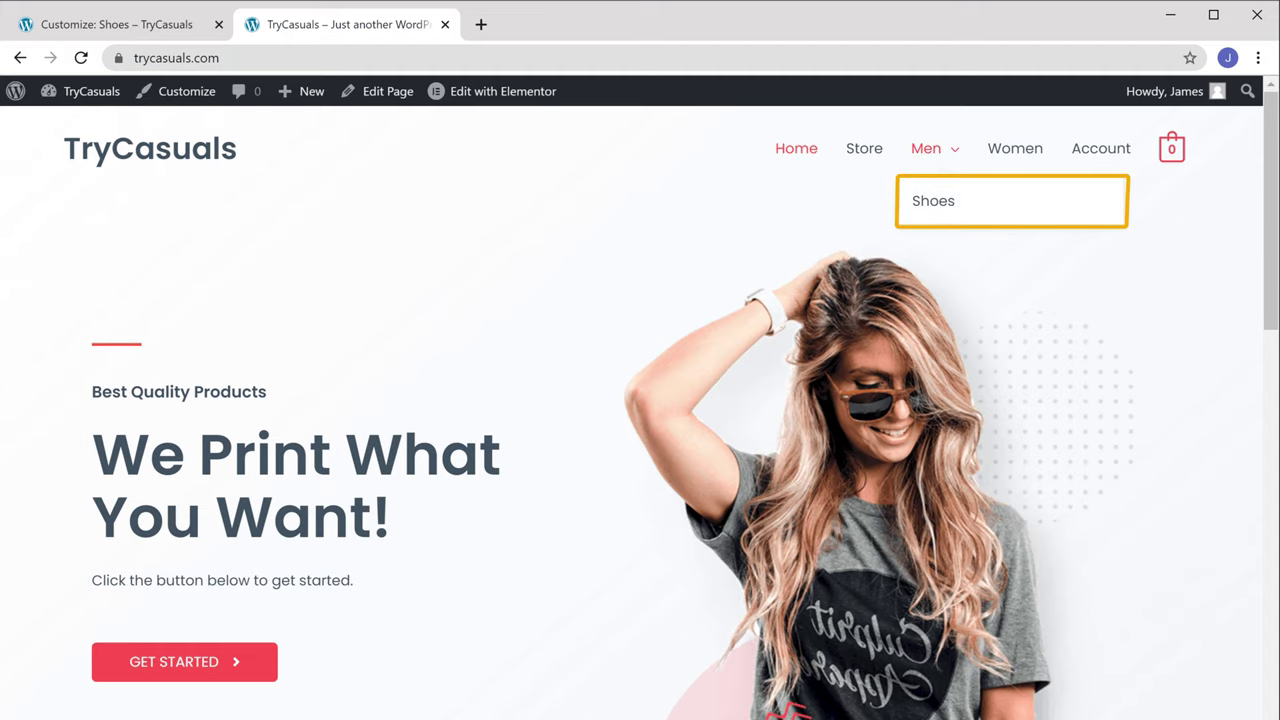
click(938, 204)
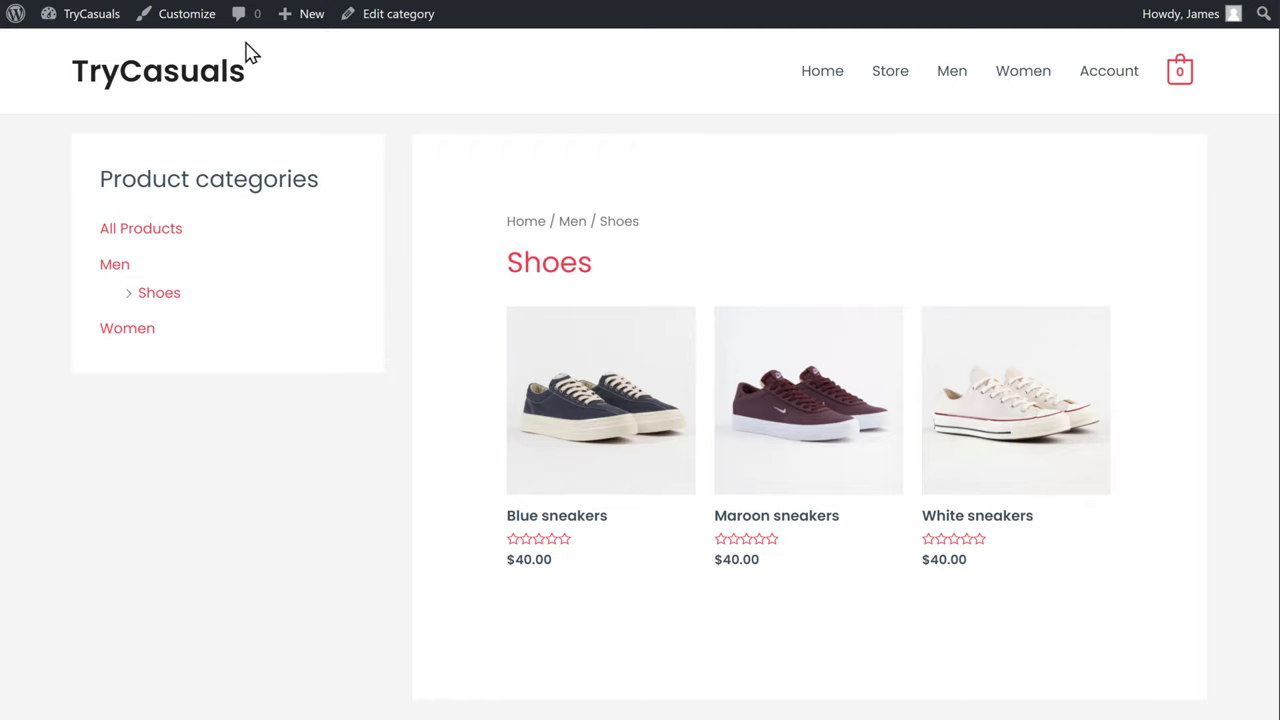
Add the Shoes product category to the site's Main Menu, nest it as a sub-item under Men, and publish the change
click(195, 25)
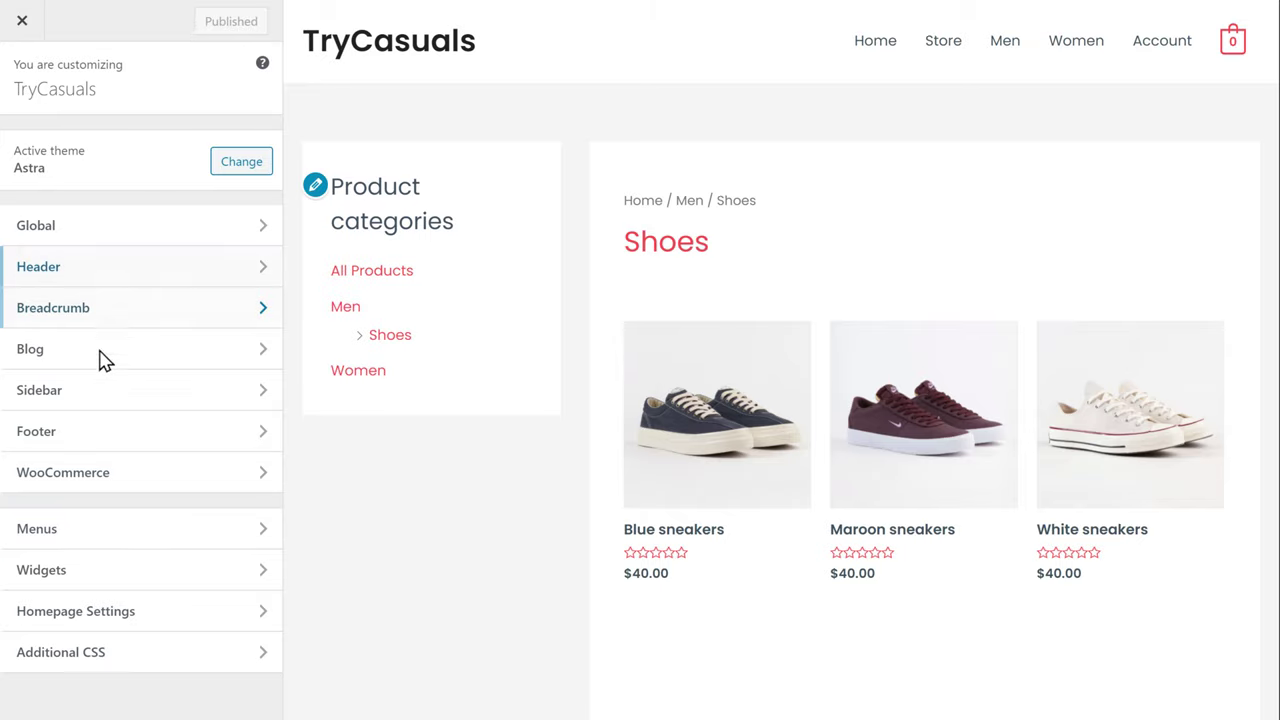
click(40, 540)
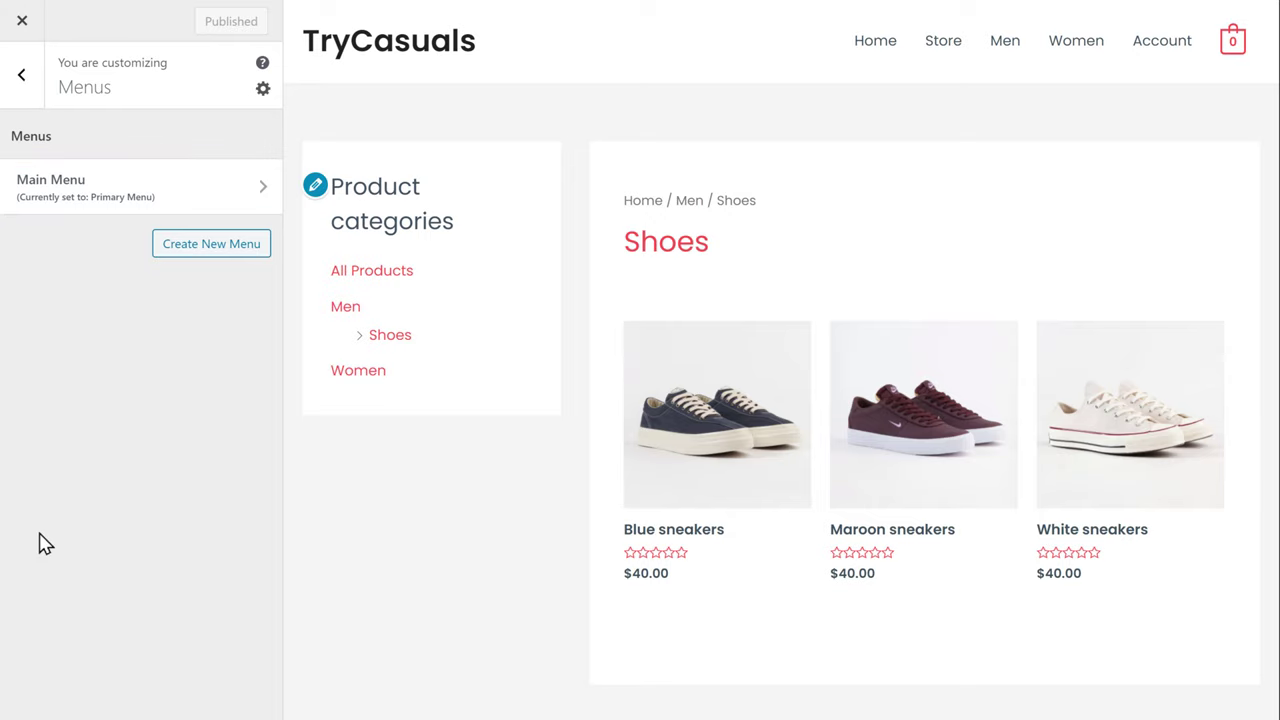
click(65, 210)
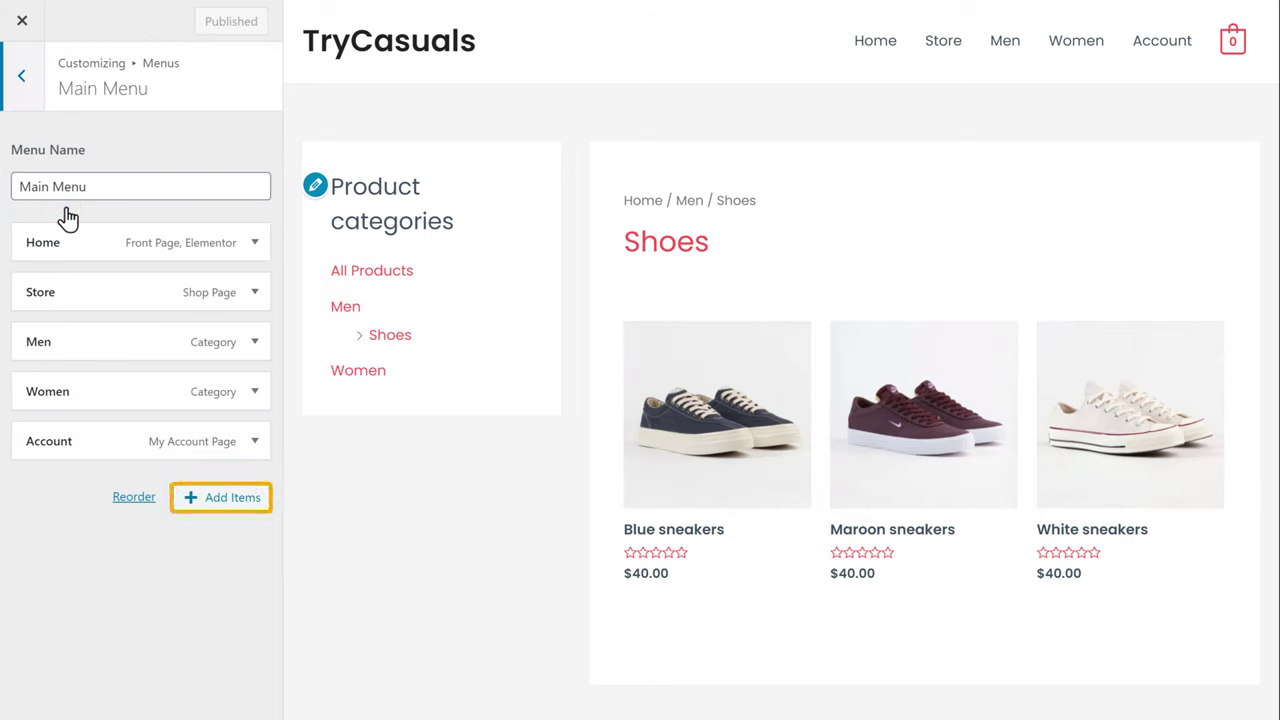
click(222, 498)
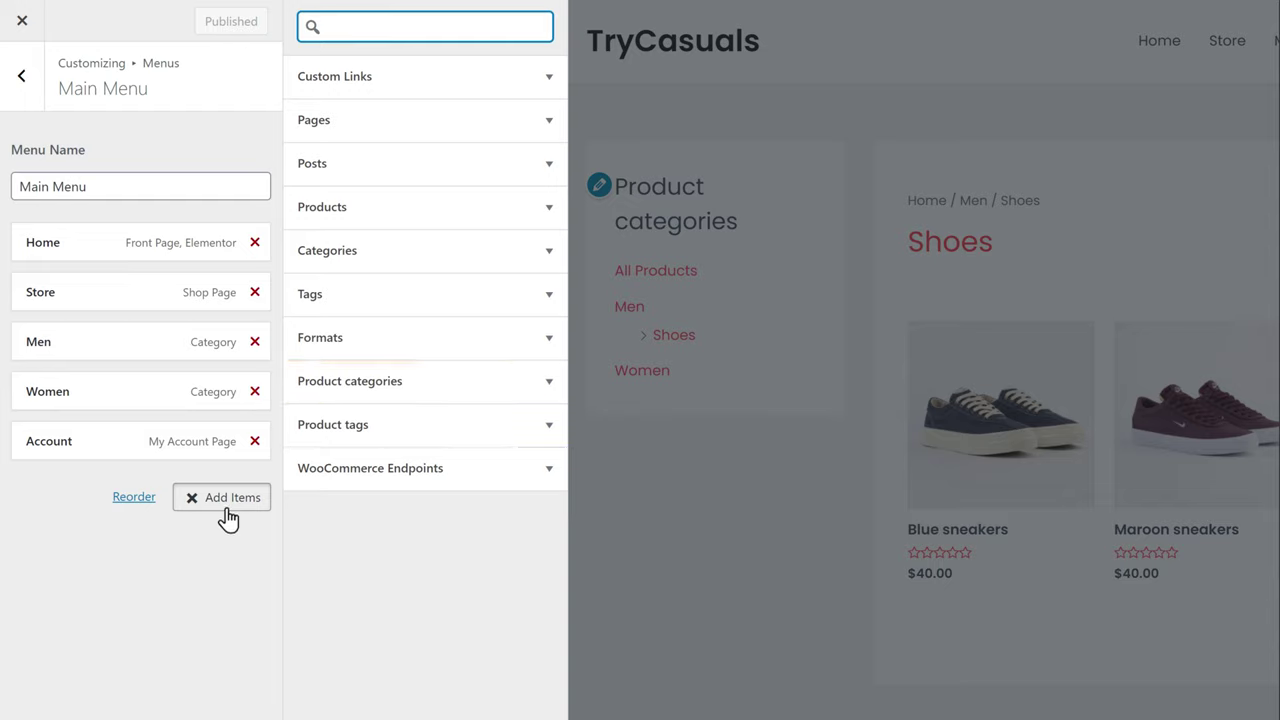
click(342, 400)
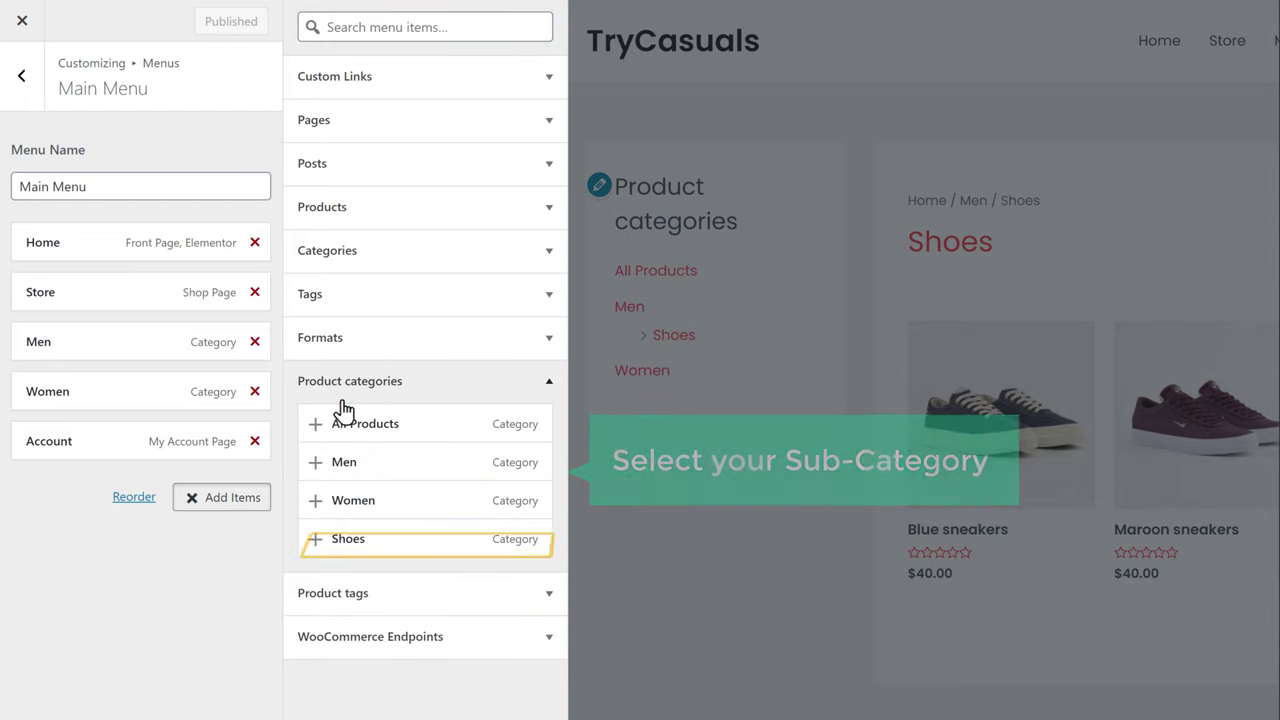
click(316, 540)
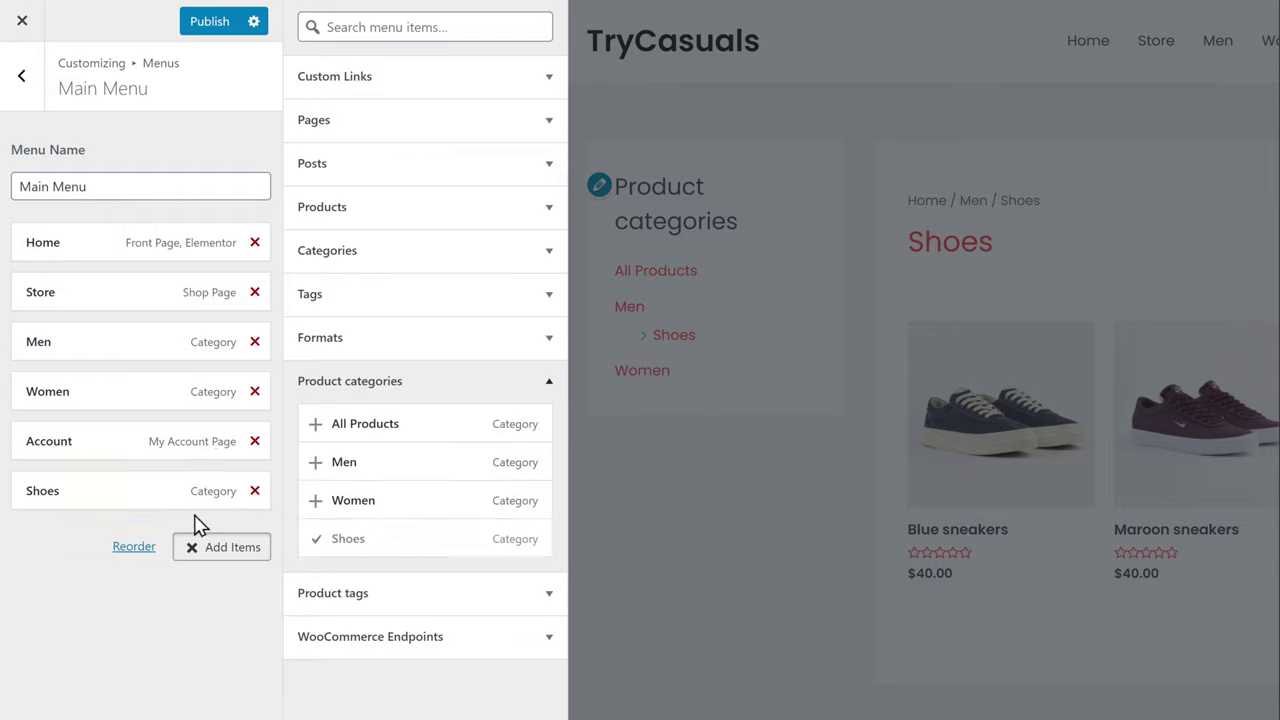
drag(150, 500, 191, 389)
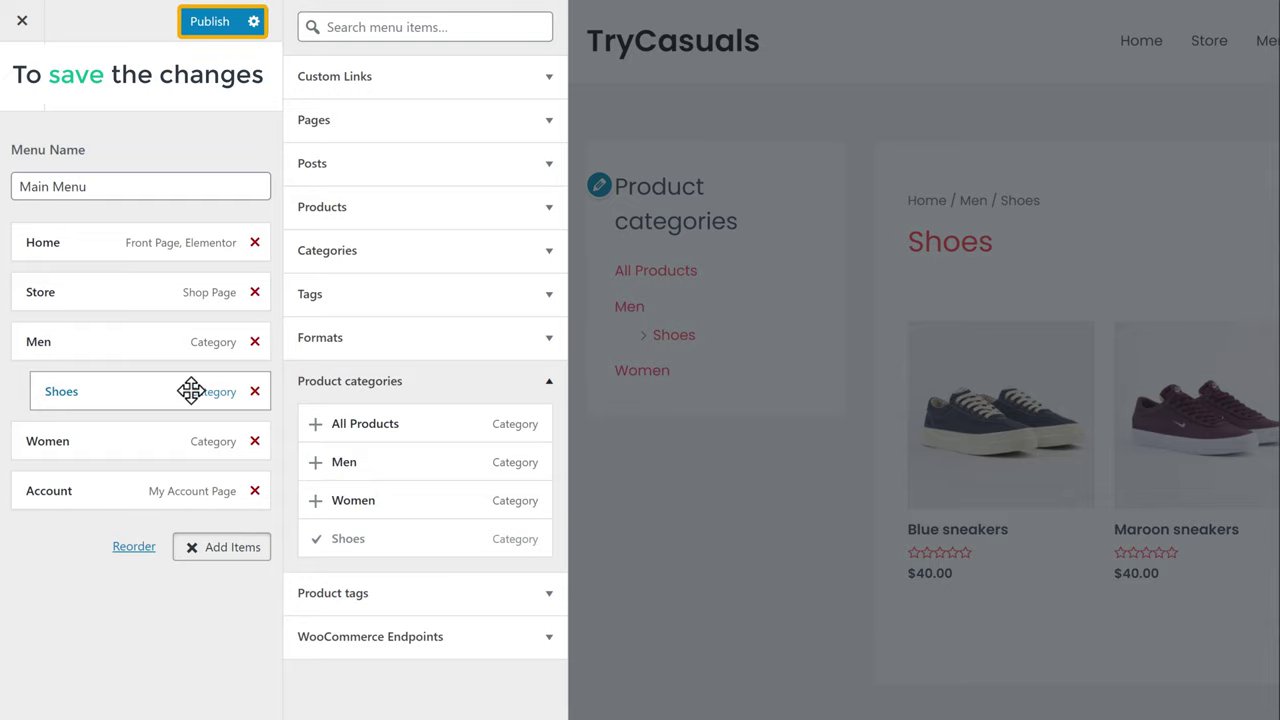
click(210, 38)
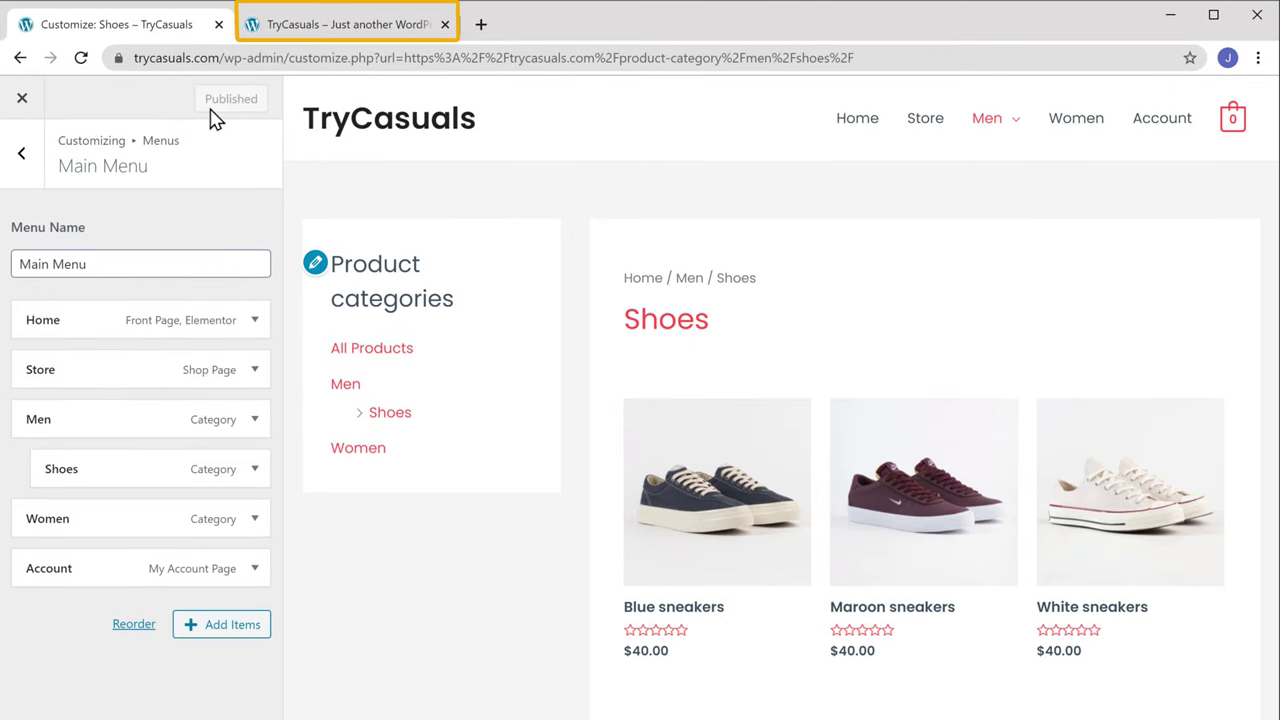
Reload the store's home page in the other browser tab and open the Shoes page from the Men submenu
click(281, 36)
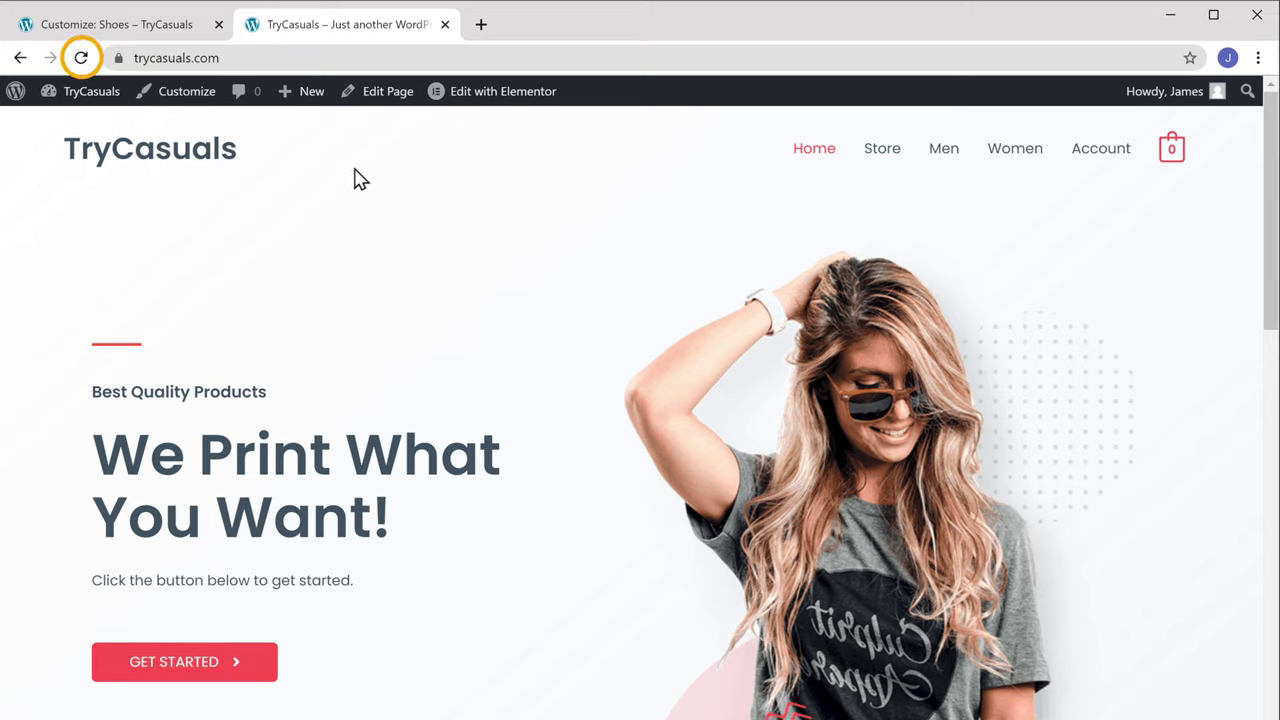
click(84, 58)
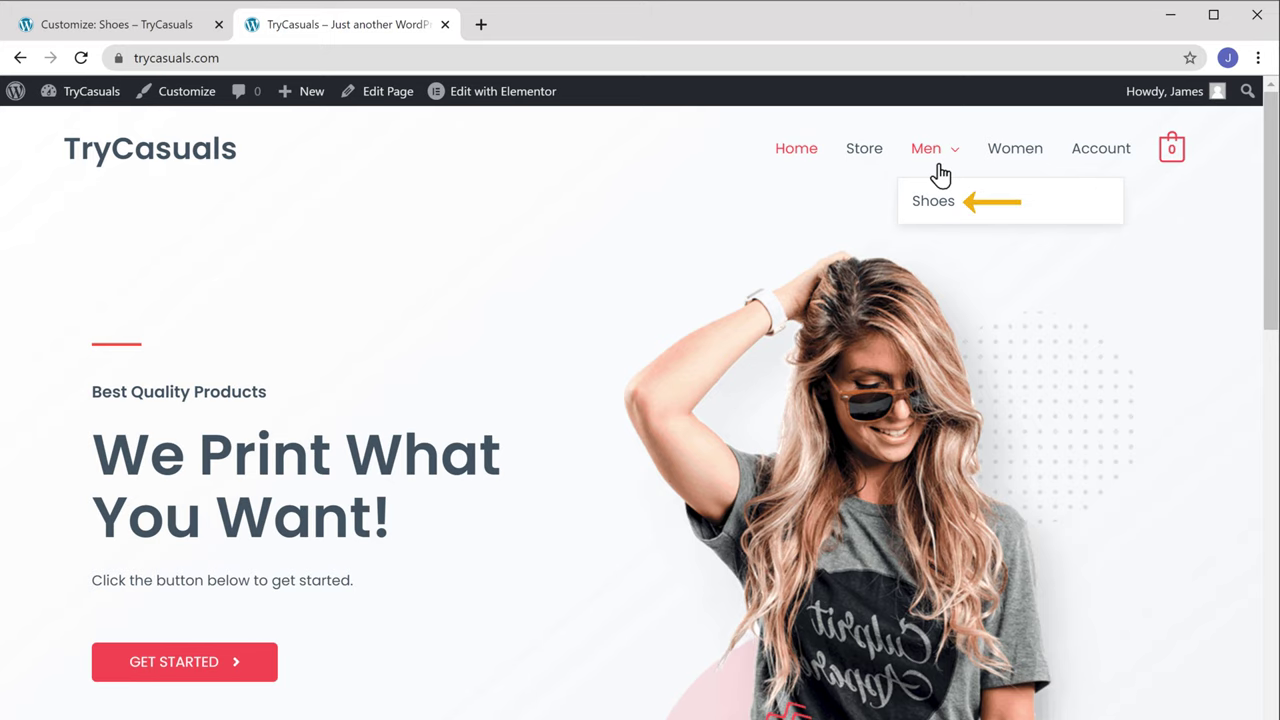
click(933, 203)
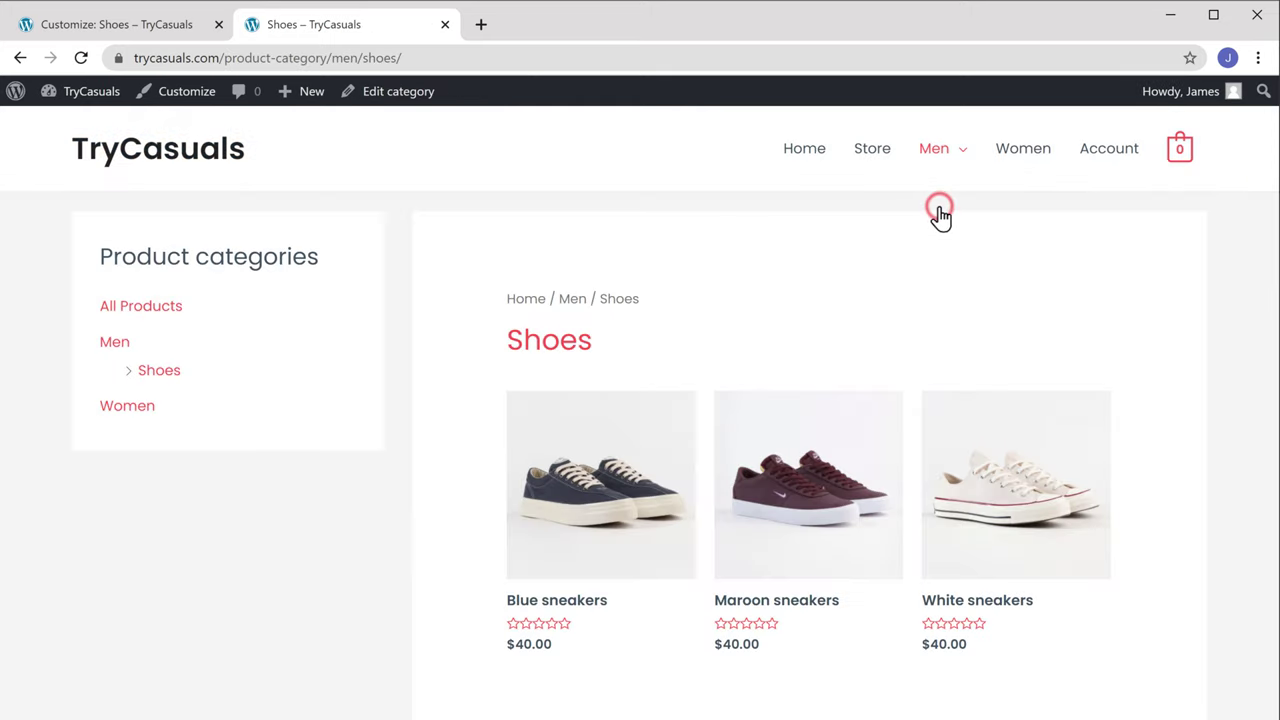